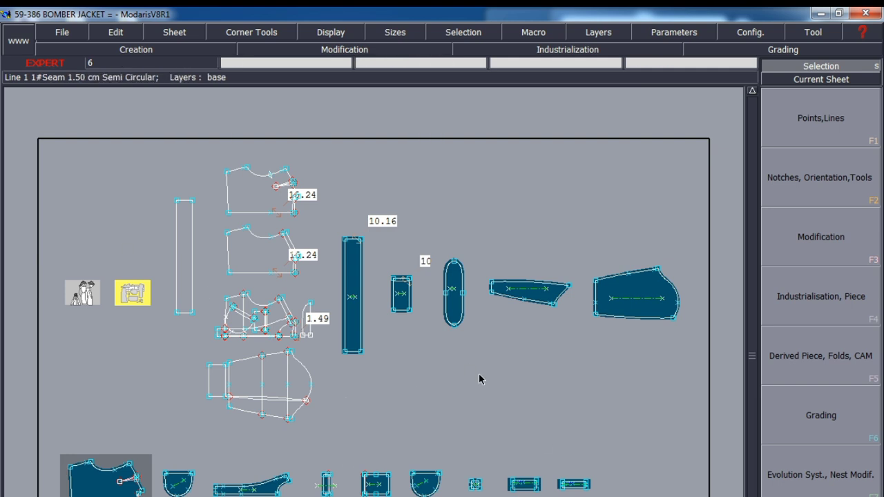
# Start a model insertion and set the source directory to the desktop folder 2072711 - SHORT SLV BOHO HEM BORDER DRESS-
pyautogui.click(65, 35)
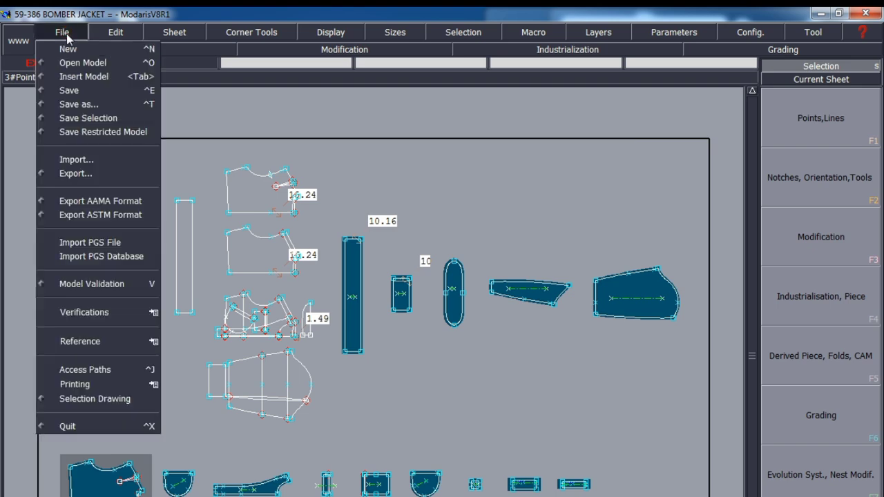
pyautogui.click(78, 77)
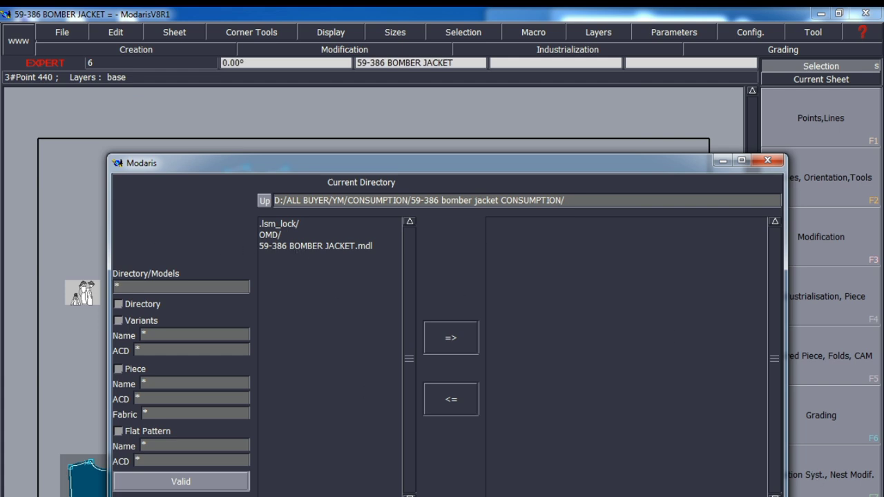
pyautogui.click(424, 495)
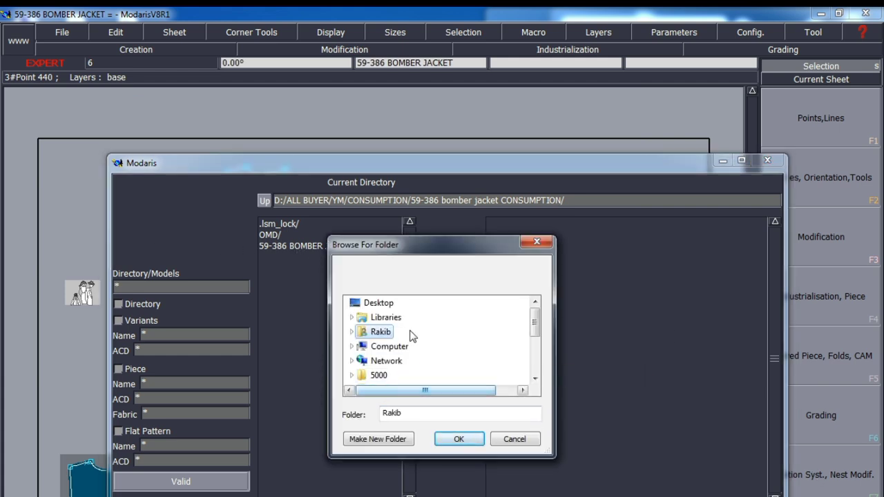
pyautogui.scroll(-1, 411, 338)
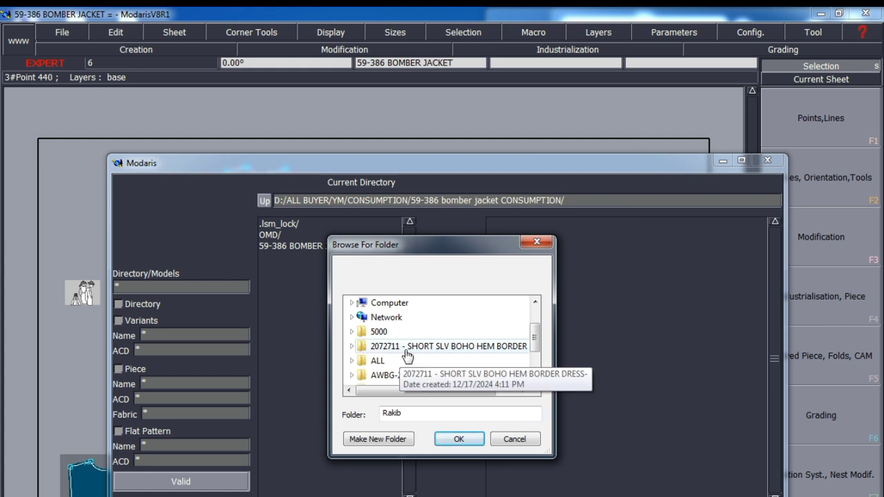
pyautogui.click(408, 346)
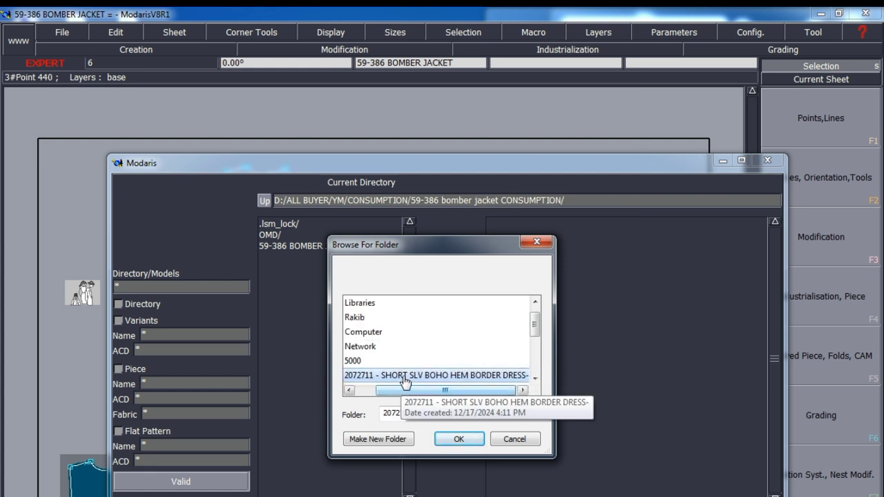
pyautogui.click(458, 438)
# Insert the model 2072711.mdl into the open bomber jacket model
pyautogui.click(284, 245)
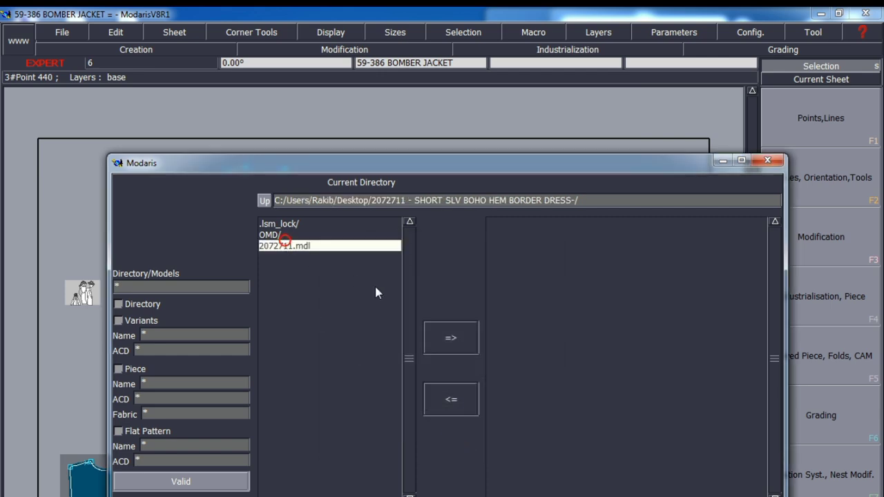
pyautogui.click(451, 337)
pyautogui.click(634, 226)
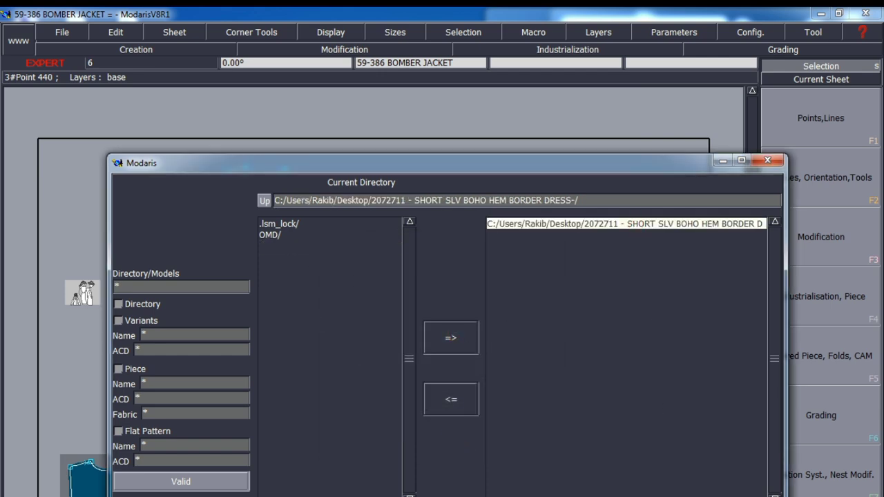
pyautogui.click(366, 428)
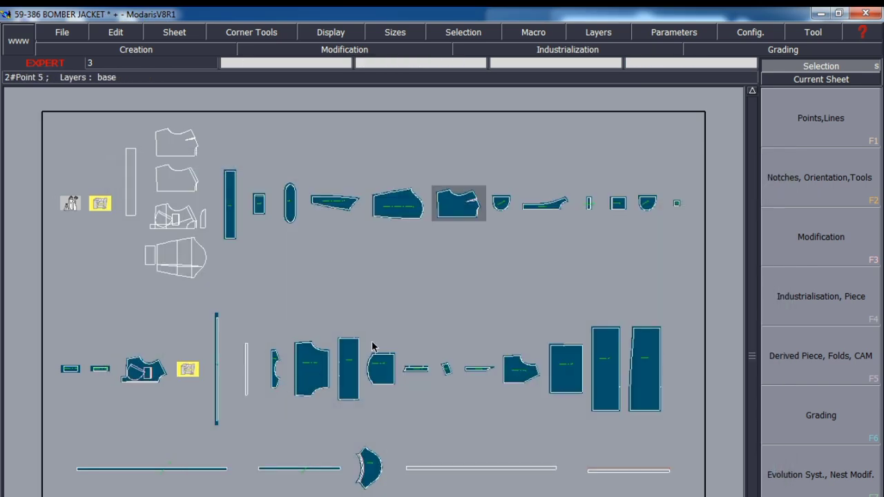
# Save the combined model and display its pieces filled with their colours
pyautogui.hotkey('ctrl', 's')
pyautogui.click(353, 430)
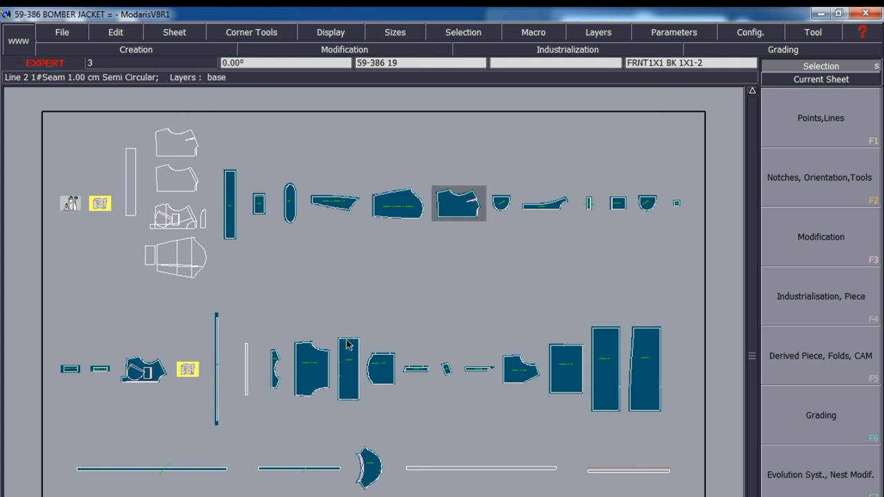
pyautogui.hotkey('ctrl', 'u')
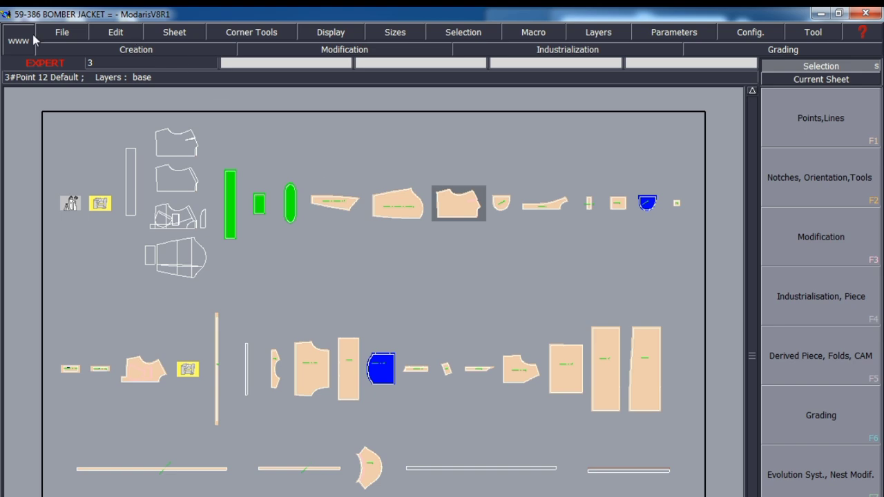
# Start another model insertion and set the source directory to the desktop folder 5000
pyautogui.click(55, 34)
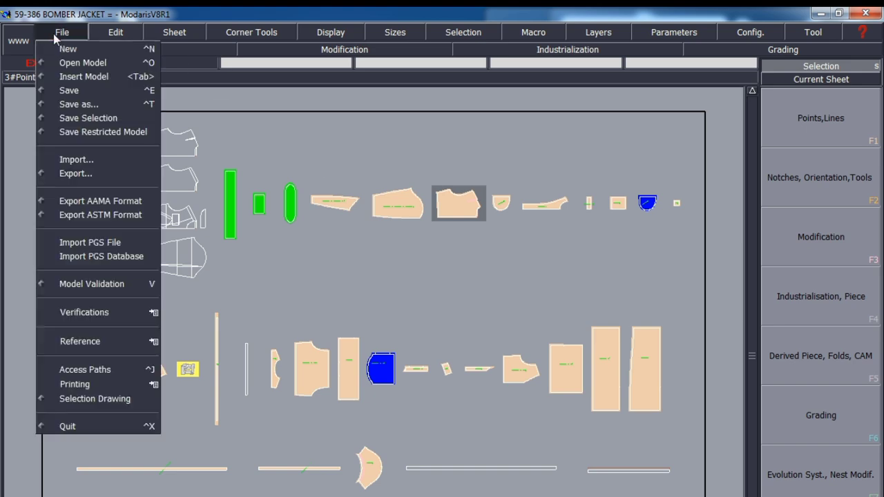
pyautogui.click(76, 77)
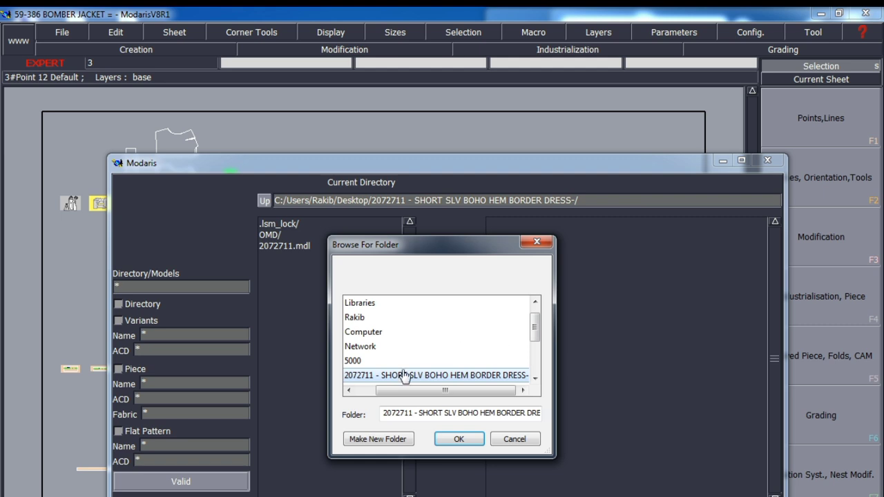
pyautogui.moveTo(413, 393); pyautogui.dragTo(349, 393)
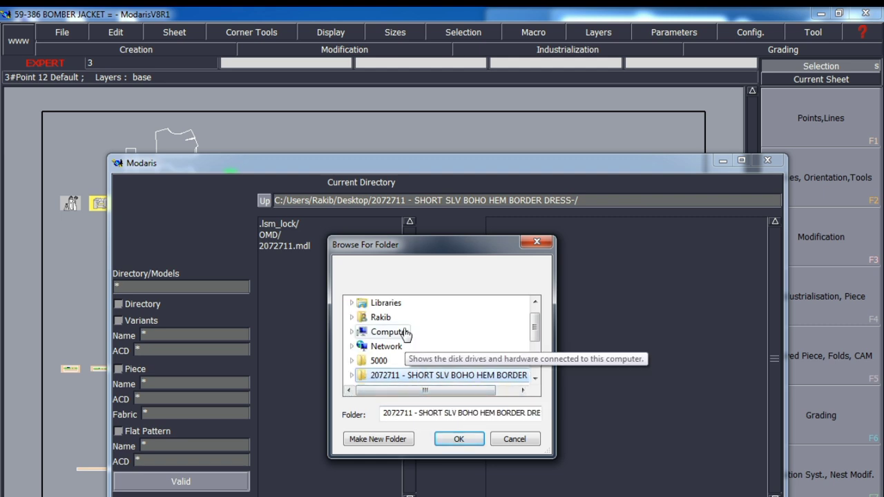
pyautogui.scroll(-1, 406, 334)
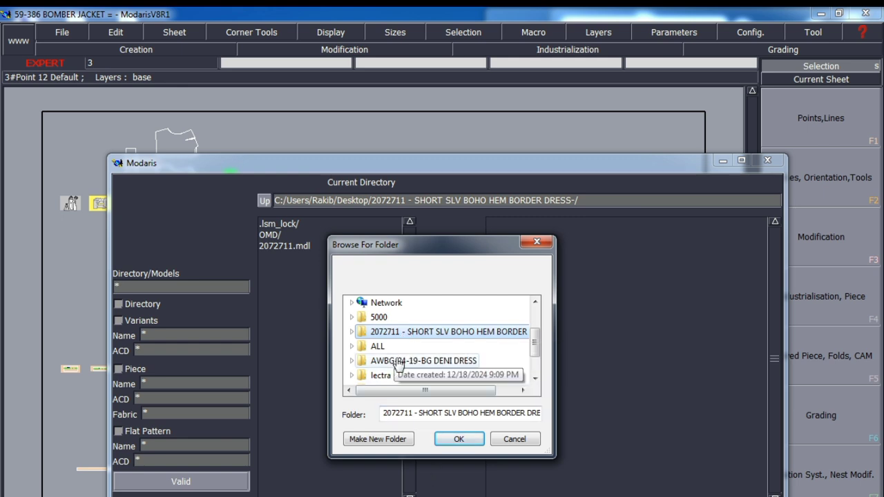
pyautogui.click(398, 362)
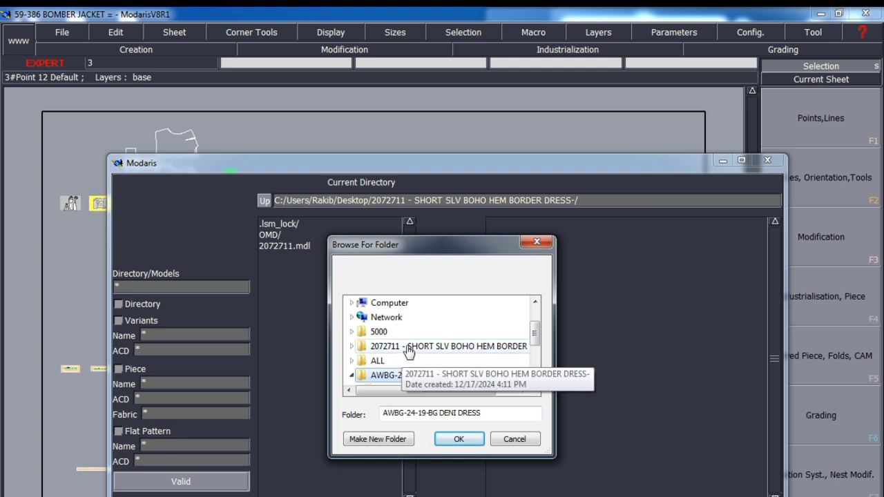
pyautogui.click(381, 332)
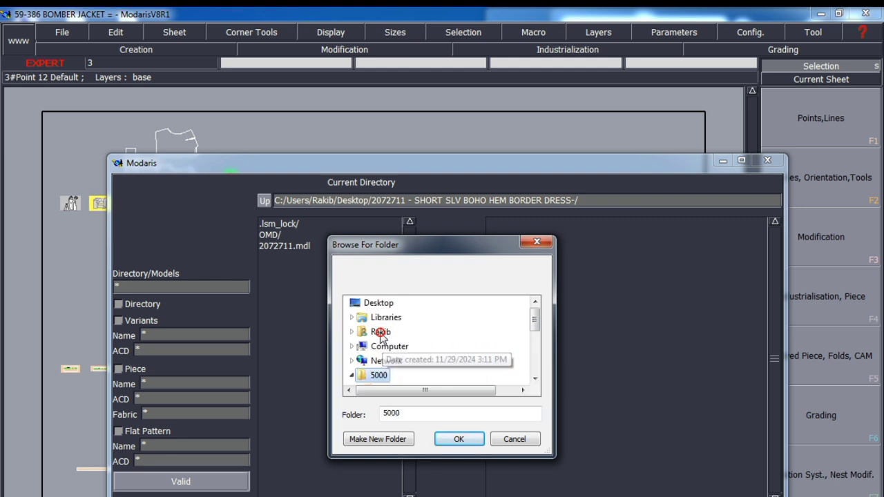
pyautogui.click(459, 439)
# Insert the model BG SL DNM DUNGREE.mdl into the open bomber jacket model
pyautogui.click(299, 257)
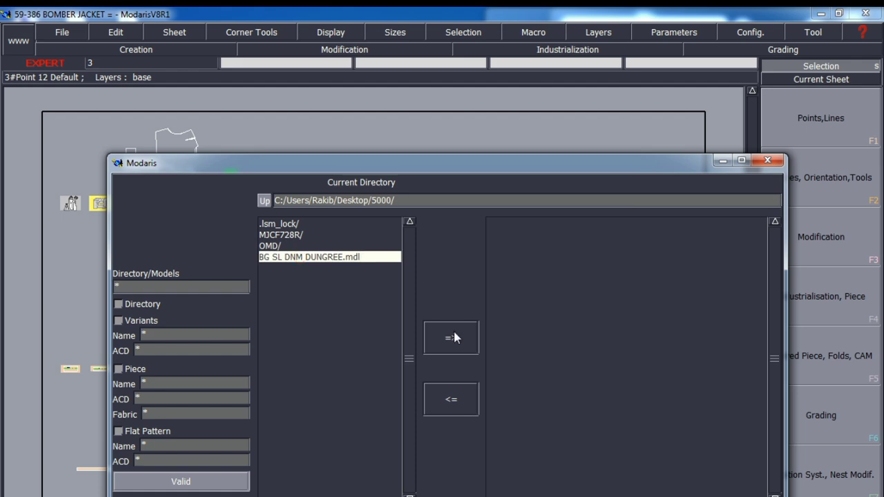
pyautogui.click(451, 337)
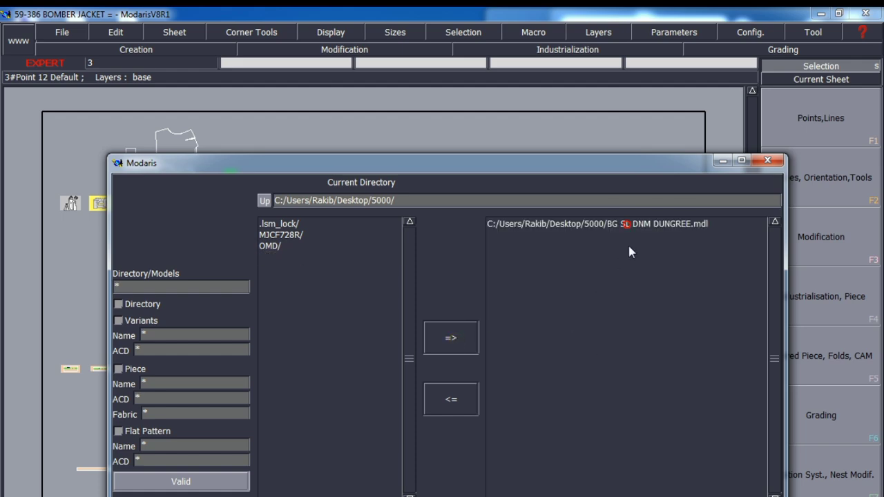
pyautogui.click(626, 224)
pyautogui.click(680, 495)
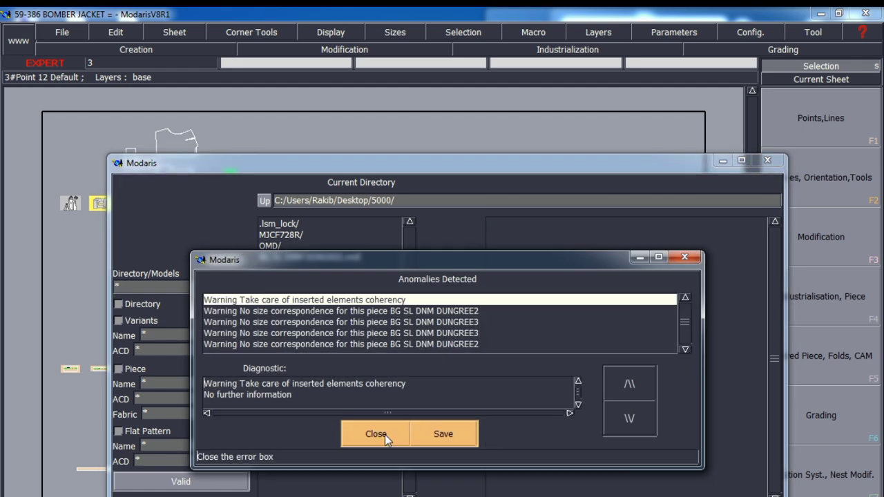
pyautogui.click(376, 434)
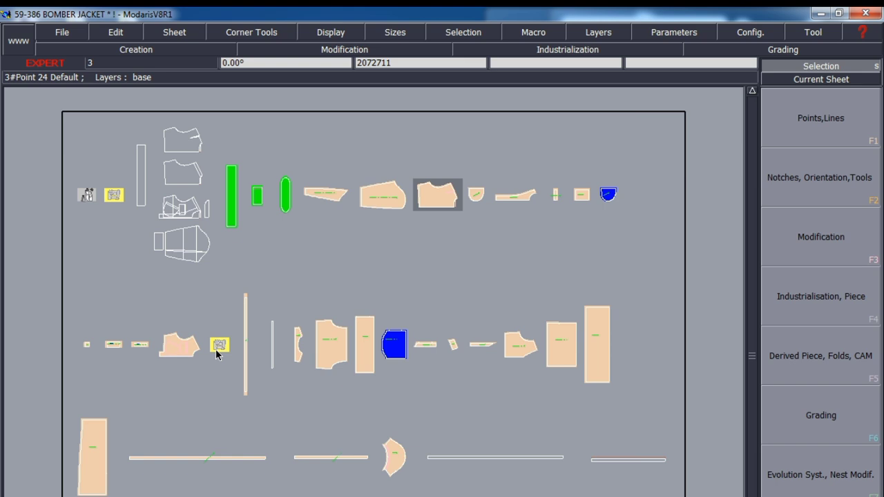
# Display the title blocks and size lists of all rearranged sheets, and save the model
pyautogui.hotkey('ctrl', 'u')
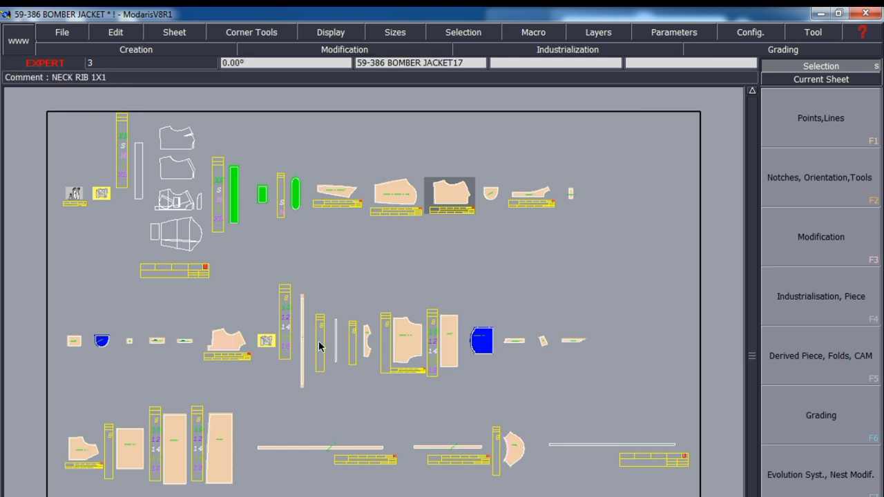
pyautogui.press('j')
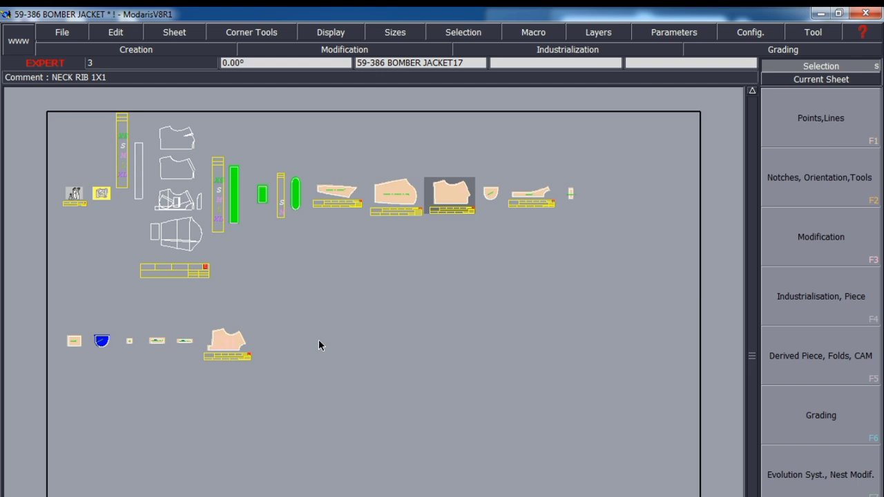
pyautogui.scroll(3, 318, 339)
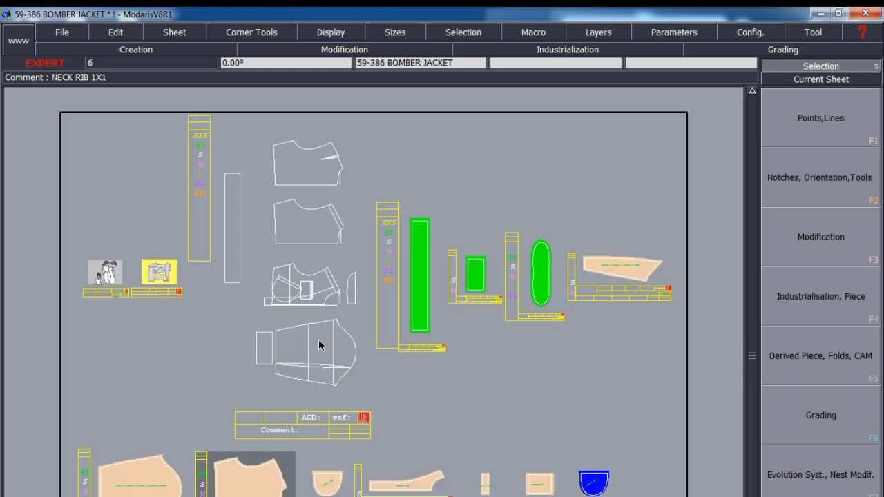
pyautogui.hotkey('ctrl', 's')
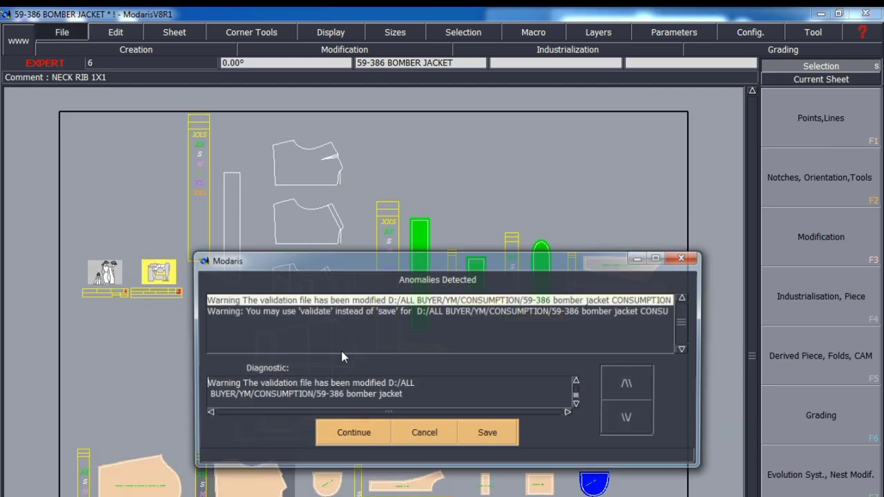
pyautogui.click(356, 429)
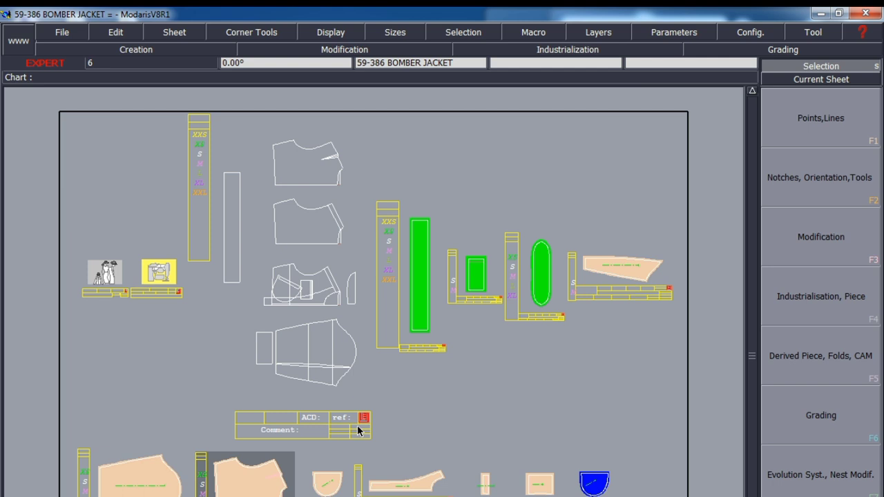
# Return the pieces to the standard blue display and show the graded size nests on all sheets
pyautogui.press('F10')
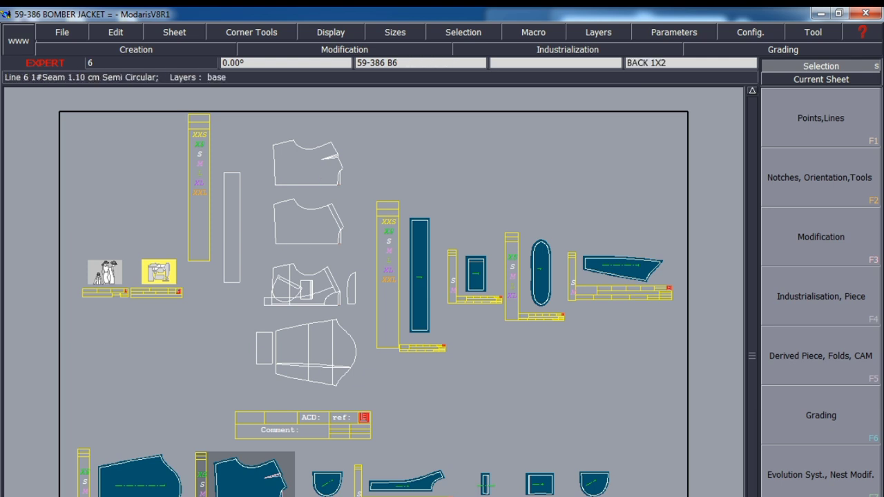
pyautogui.scroll(3, 260, 488)
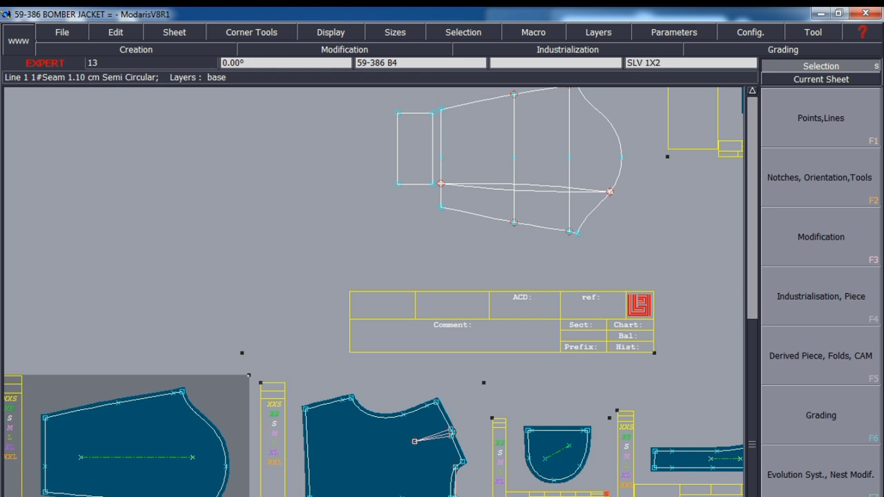
pyautogui.press('F10')
pyautogui.press('F12')
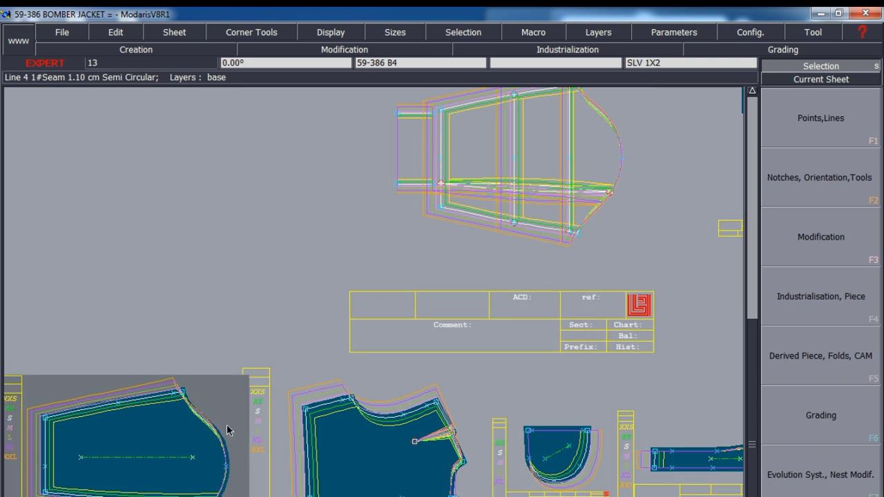
pyautogui.press('j')
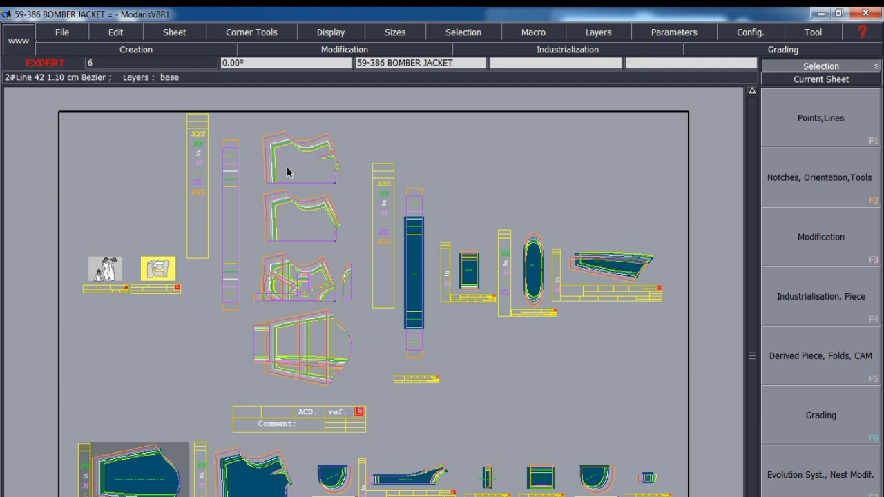
# Examine the graded nests of the sleeve and bodice constructions on the base pattern sheet
pyautogui.scroll(4, 339, 374)
pyautogui.scroll(5, 340, 372)
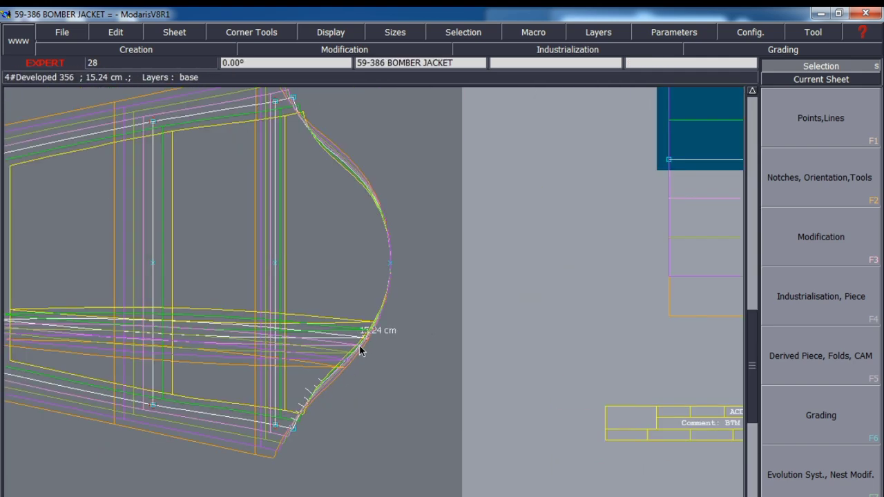
pyautogui.scroll(-7, 381, 333)
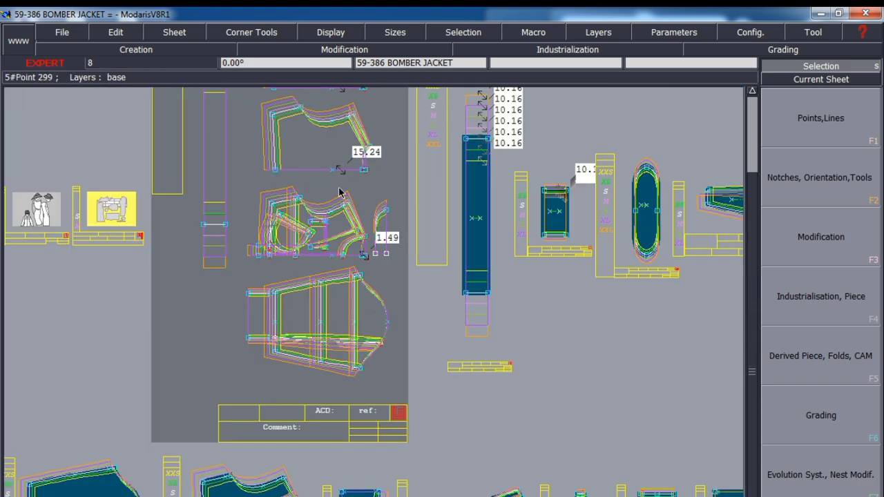
pyautogui.scroll(5, 316, 237)
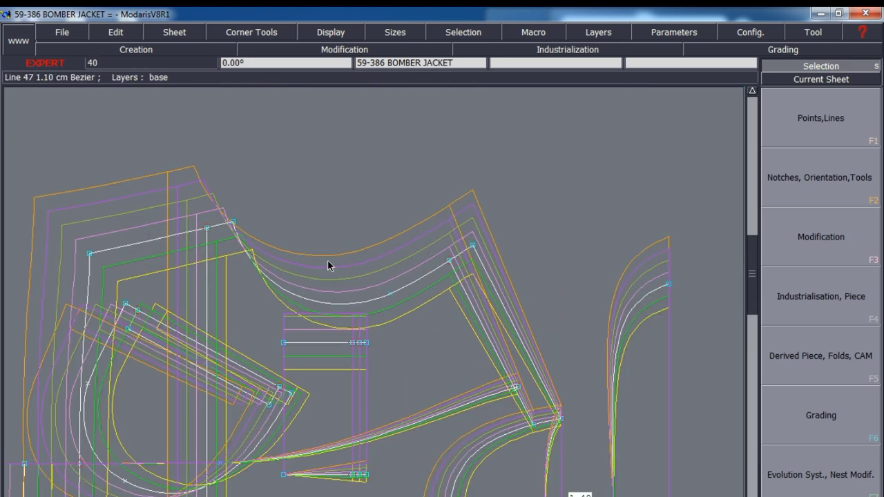
pyautogui.scroll(-6, 328, 265)
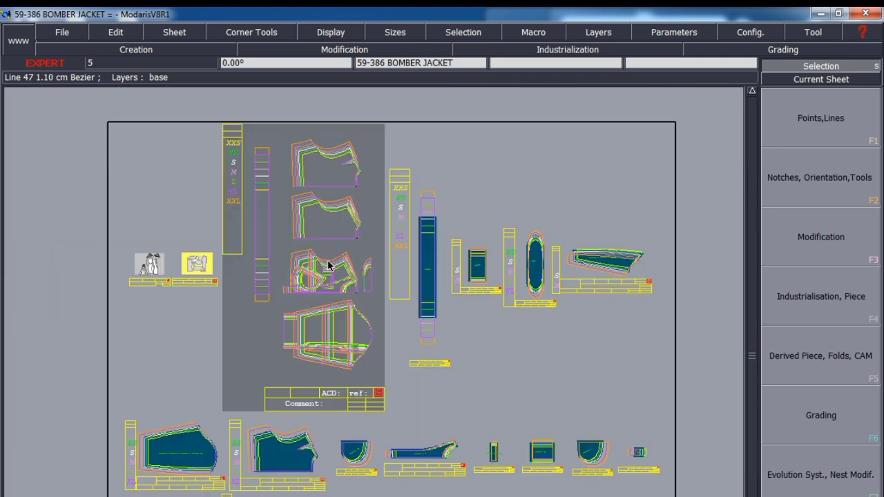
pyautogui.scroll(4, 328, 266)
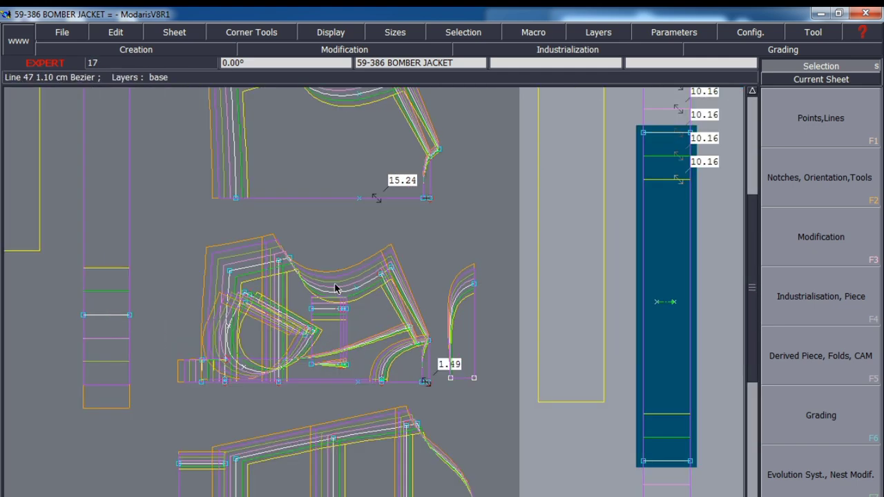
pyautogui.scroll(2, 336, 289)
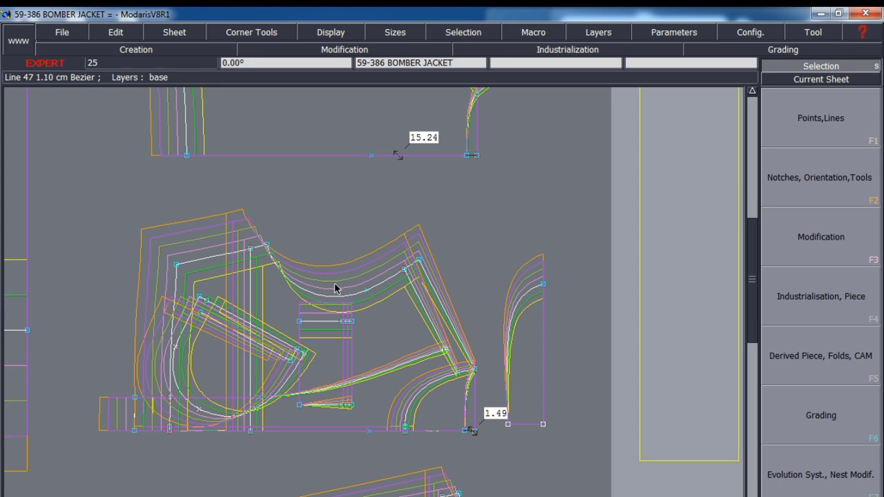
# Examine the overall sheet layout, the graded nest of the SLV 1X2 sleeve piece, and the bodice constructions on the base pattern sheet
pyautogui.press('8')
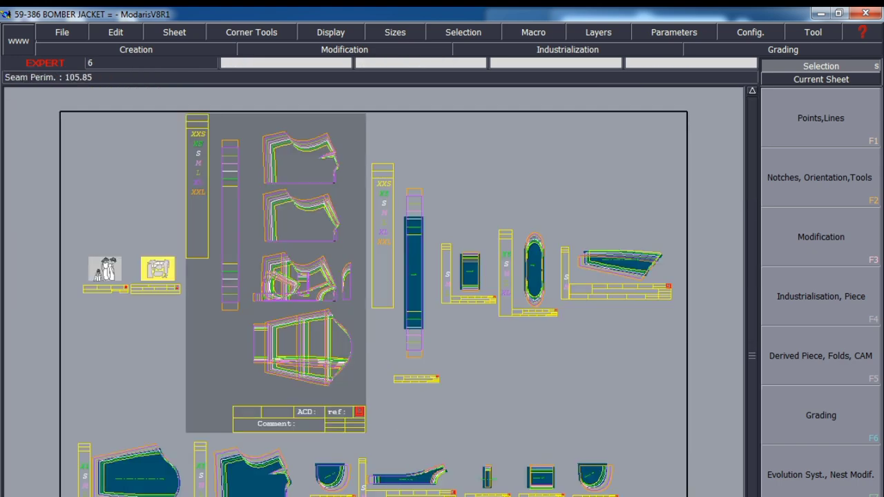
pyautogui.scroll(6, 513, 487)
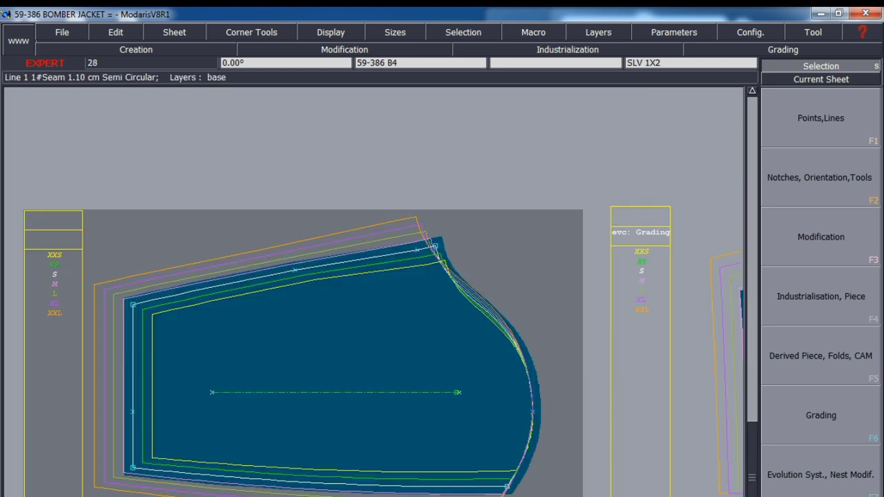
pyautogui.scroll(-2, 565, 472)
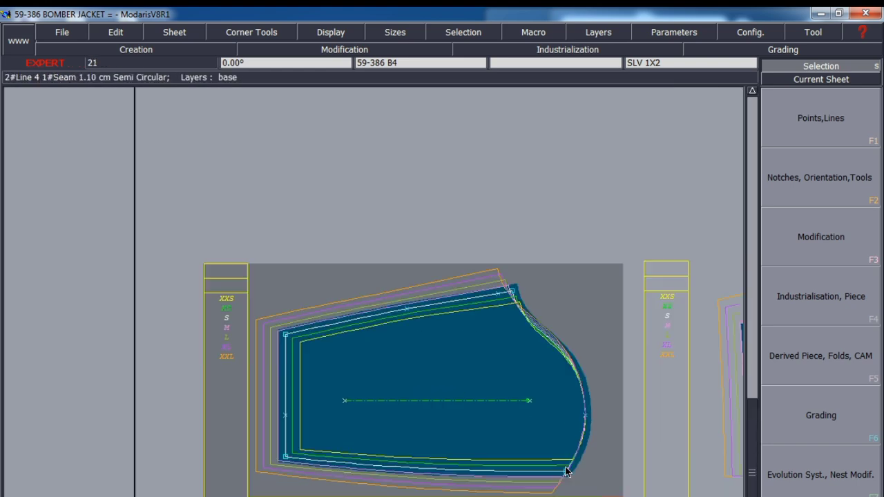
pyautogui.scroll(-2, 564, 472)
pyautogui.scroll(-3, 345, 425)
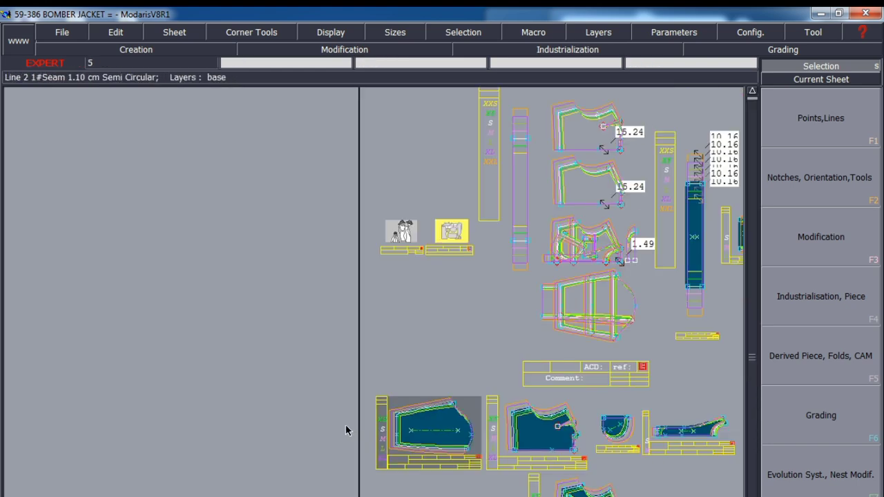
pyautogui.scroll(1, 453, 311)
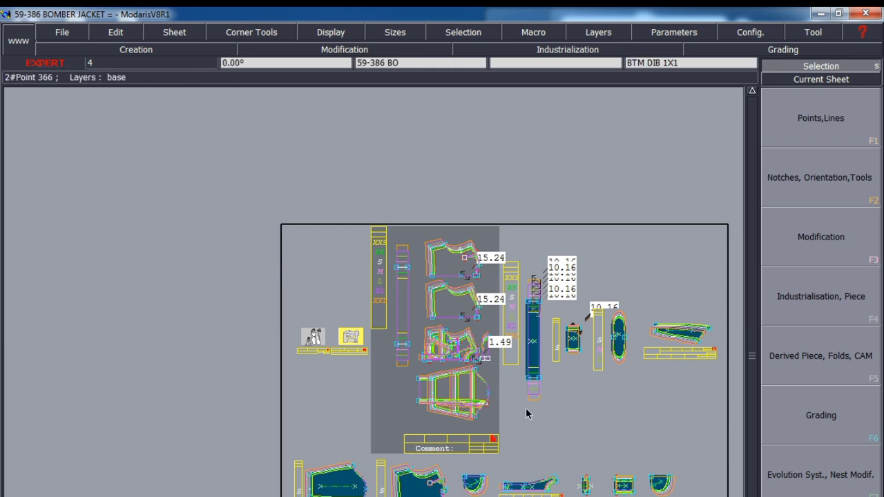
pyautogui.scroll(2, 483, 342)
pyautogui.scroll(5, 476, 345)
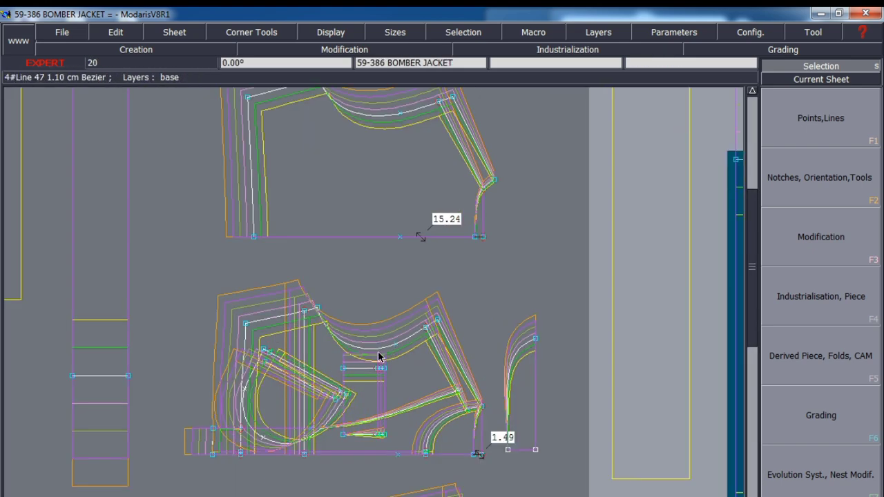
# Show only the base size and draw a straight line about 22.7 cm long from the middle bodice's armhole curve to its base line
pyautogui.press('F9')
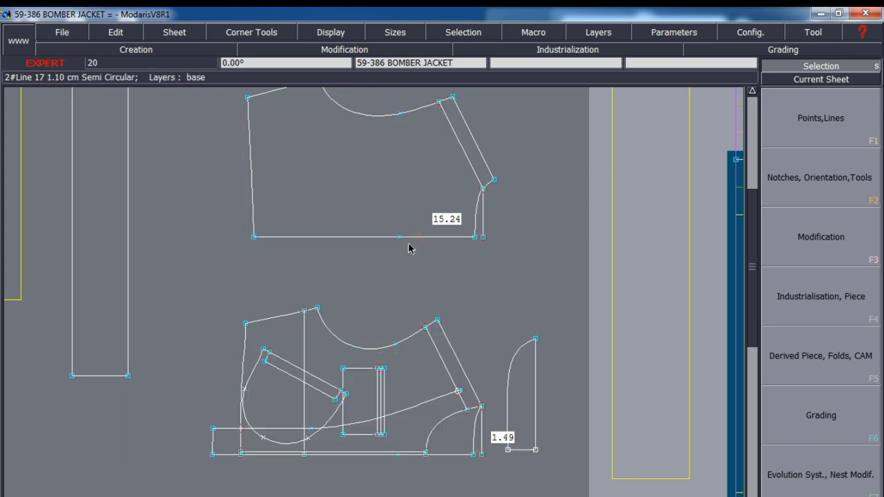
pyautogui.scroll(-3, 415, 207)
pyautogui.scroll(2, 411, 179)
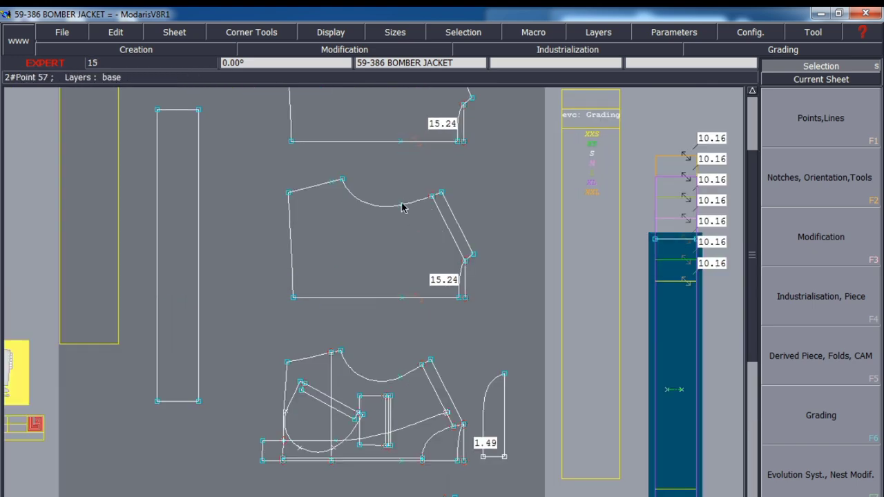
pyautogui.click(403, 205)
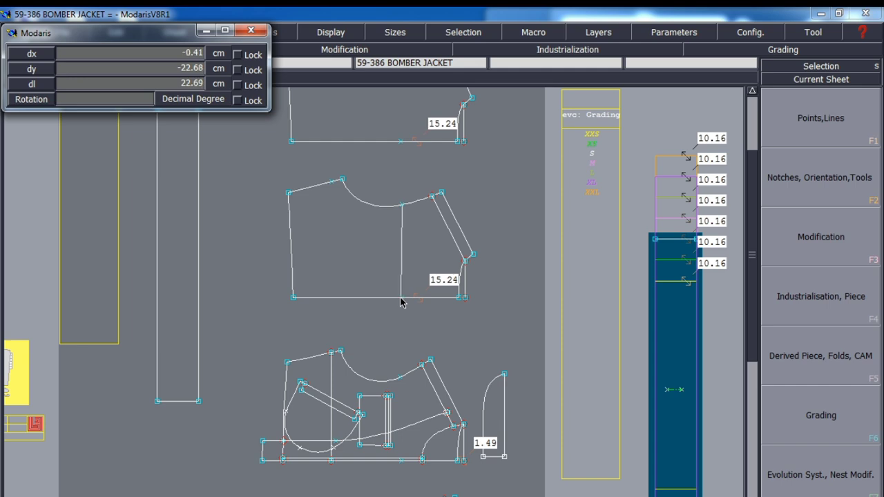
pyautogui.click(402, 299)
# Check how the new bodice line grades in the extreme sizes and in the full size nest
pyautogui.press('F11')
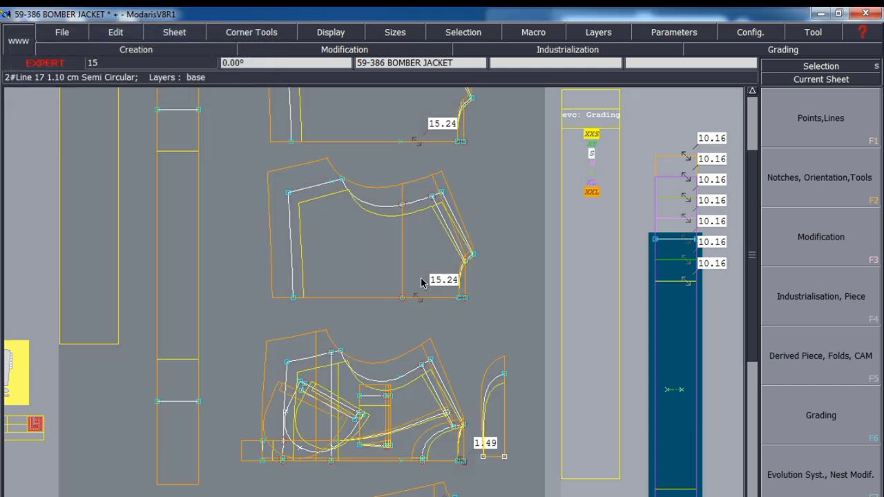
pyautogui.press('F12')
pyautogui.scroll(-2, 419, 283)
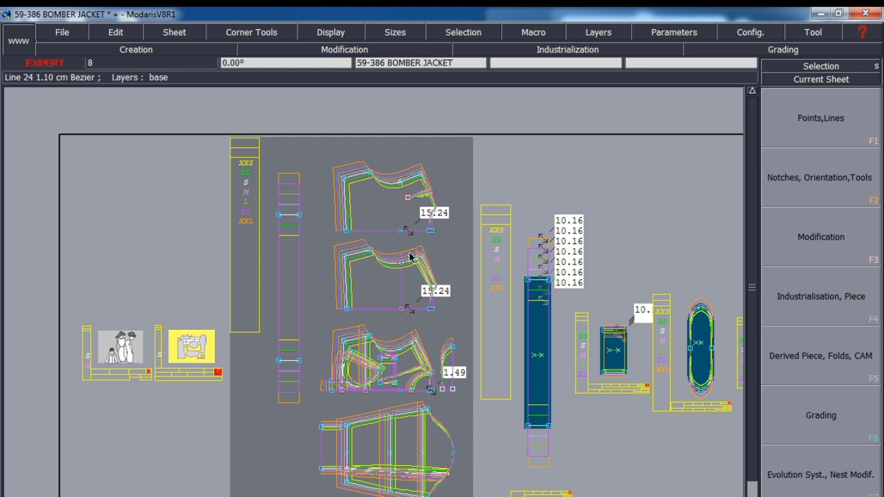
pyautogui.scroll(1, 413, 259)
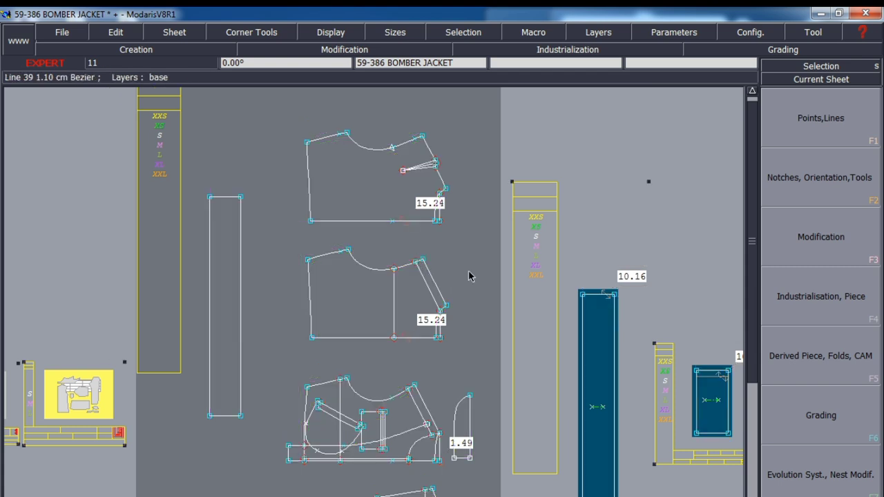
# Add a dynamic length measurement along the middle bodice's armhole from the shoulder tip to the new line
pyautogui.scroll(2, 421, 269)
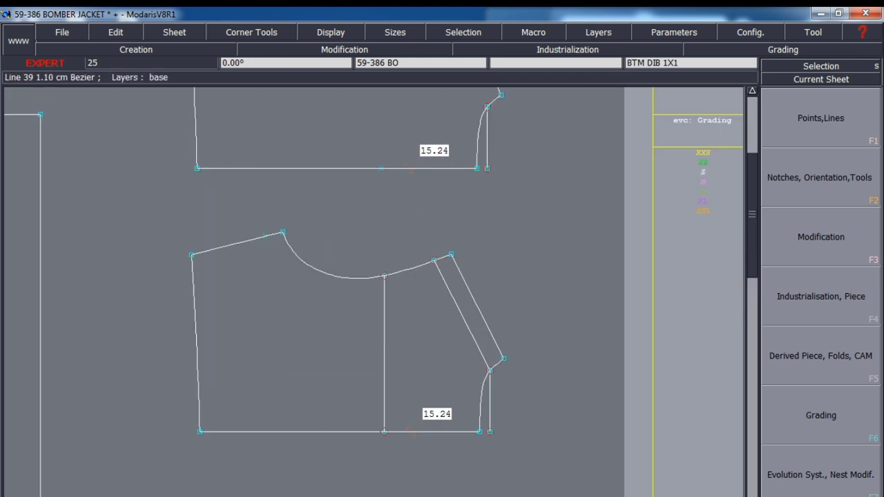
pyautogui.press('F8')
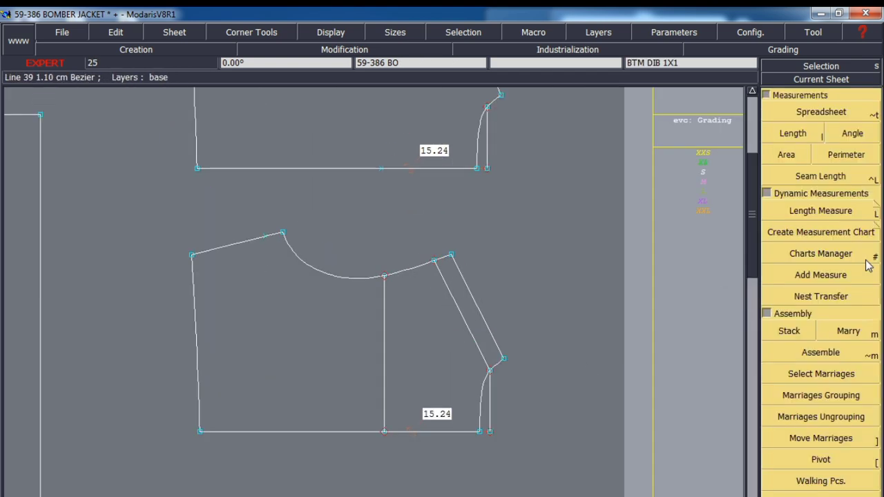
pyautogui.click(831, 215)
pyautogui.click(451, 256)
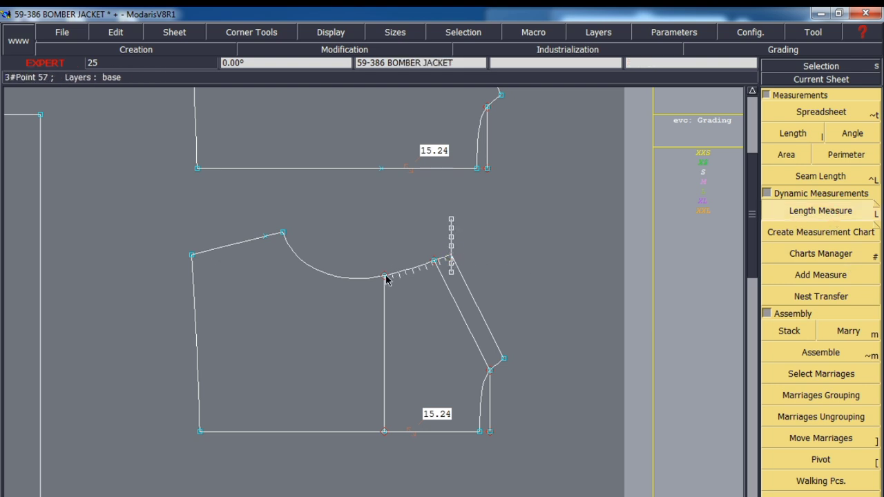
pyautogui.click(385, 276)
# Examine the armhole of the upper bodice with the dart and compare it with the middle bodice on the base pattern sheet
pyautogui.scroll(-3, 390, 291)
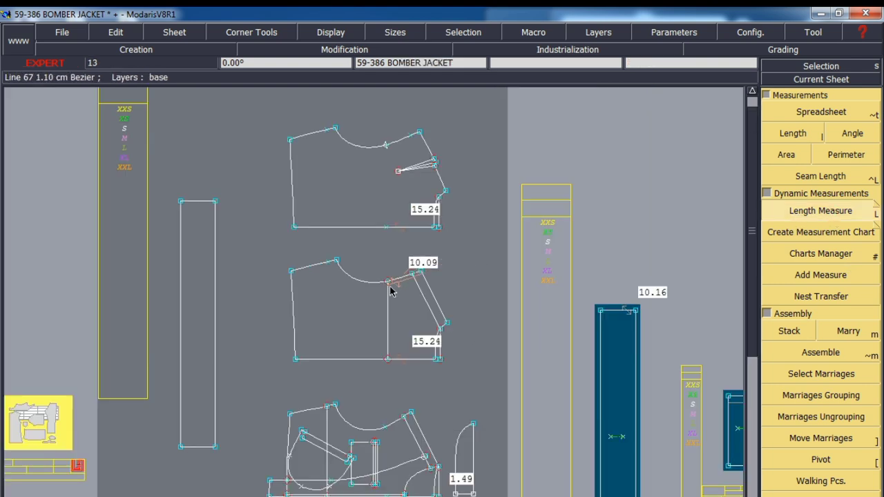
pyautogui.scroll(-2, 403, 321)
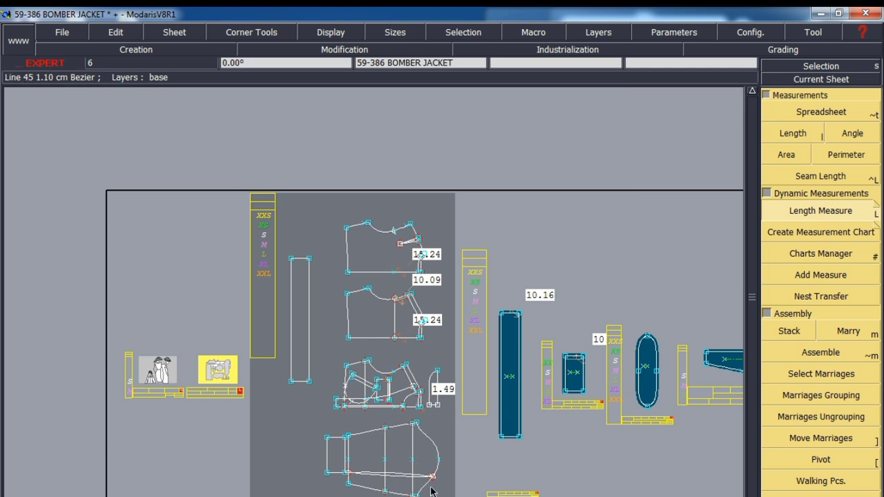
pyautogui.scroll(4, 402, 243)
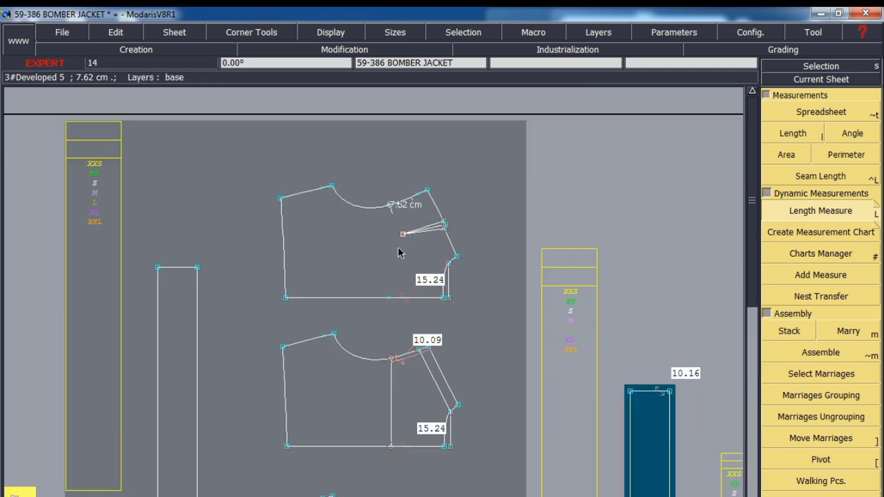
pyautogui.scroll(-3, 403, 249)
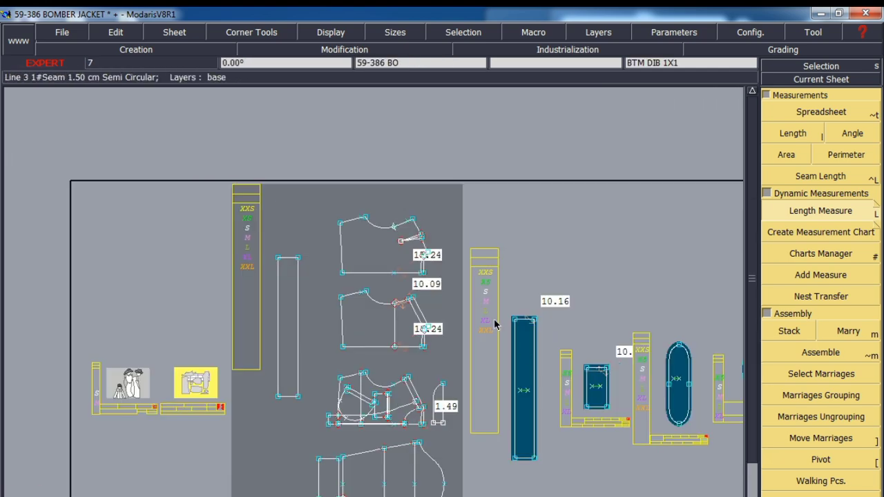
pyautogui.scroll(6, 393, 224)
pyautogui.scroll(6, 387, 205)
pyautogui.scroll(-7, 339, 235)
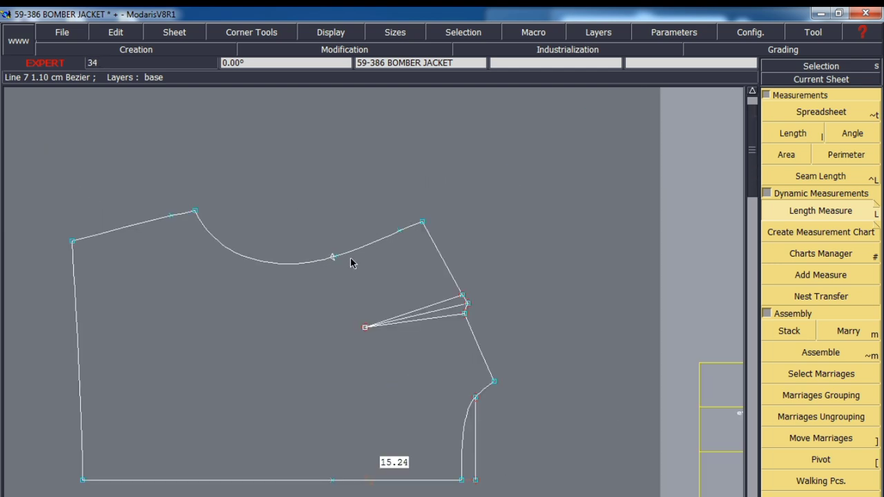
pyautogui.scroll(-3, 352, 259)
pyautogui.scroll(-3, 369, 373)
pyautogui.scroll(2, 356, 449)
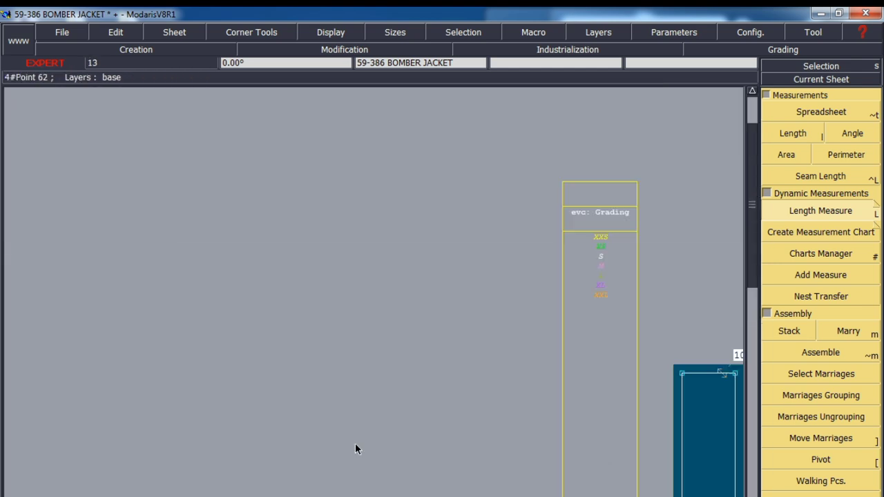
pyautogui.scroll(-2, 355, 449)
pyautogui.scroll(-4, 373, 299)
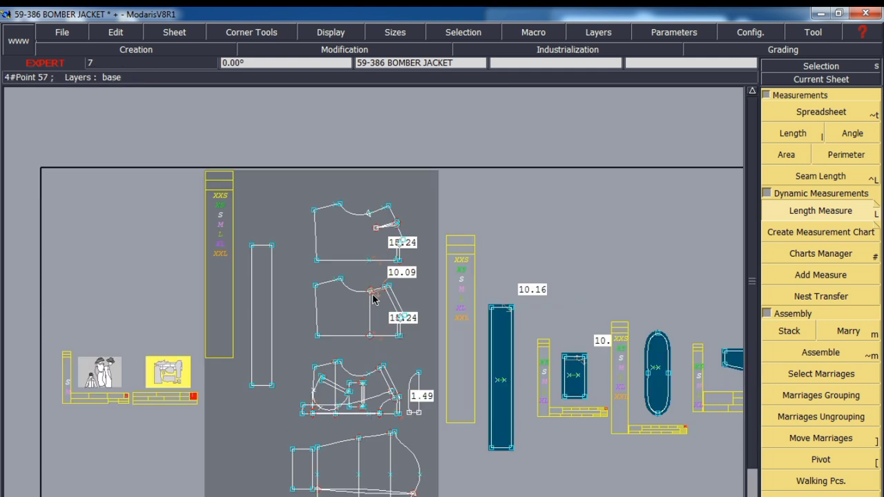
# Duplicate the base pattern sheet, place the copy above the other sheets, and show the copy on its own
pyautogui.hotkey('ctrl', 'c')
pyautogui.click(370, 327)
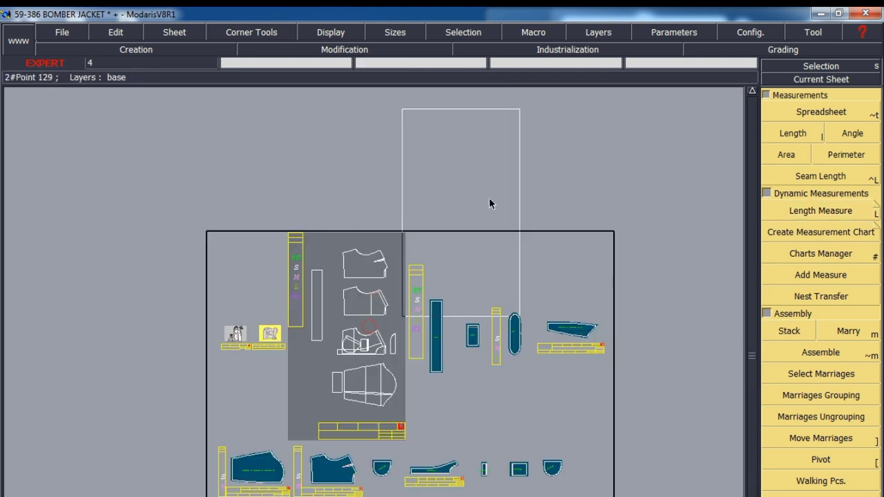
pyautogui.click(511, 190)
pyautogui.click(495, 217)
pyautogui.press('Home')
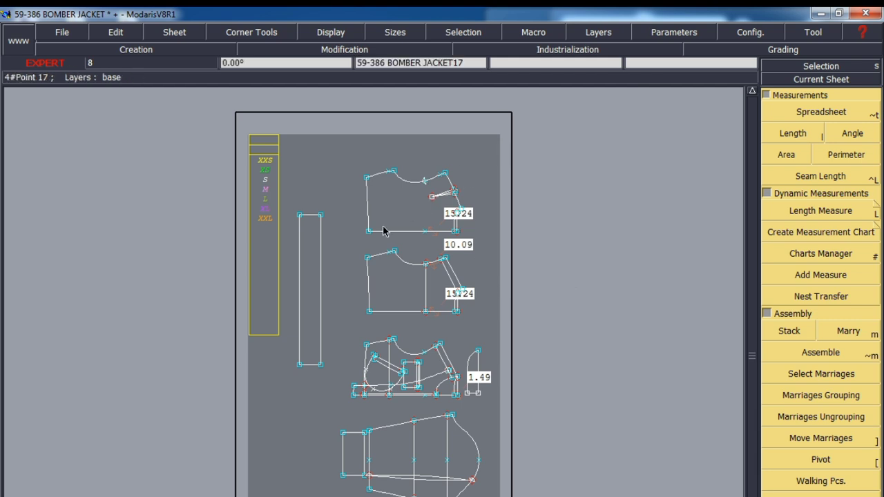
# Delete the upper bodice with the dart and the long rectangular band from the copied sheet
pyautogui.moveTo(503, 146); pyautogui.dragTo(366, 235)
pyautogui.press('Delete')
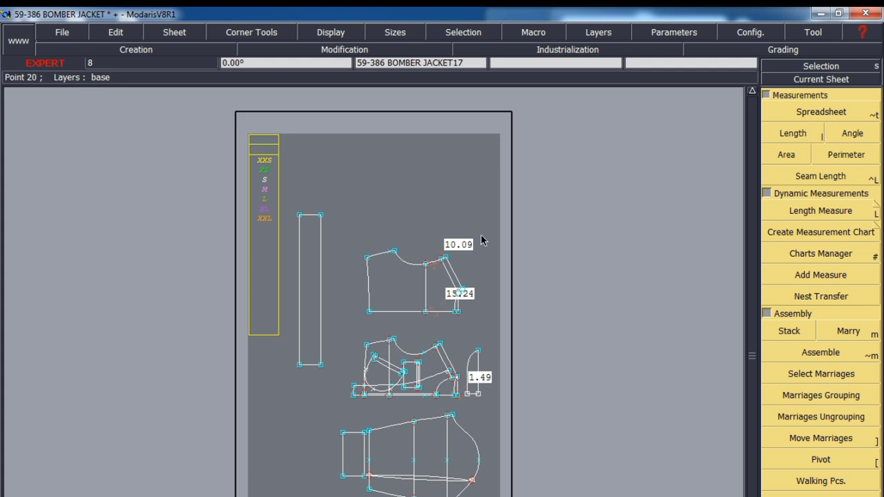
pyautogui.click(302, 366)
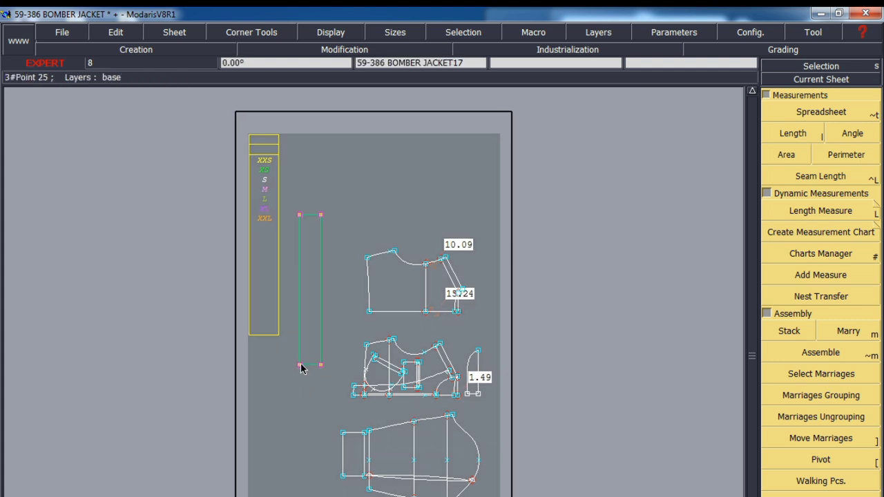
pyautogui.press('Delete')
# Delete the bodice construction with the pocket details, its separate curved piece, and the leftover points from the copied sheet
pyautogui.scroll(3, 420, 412)
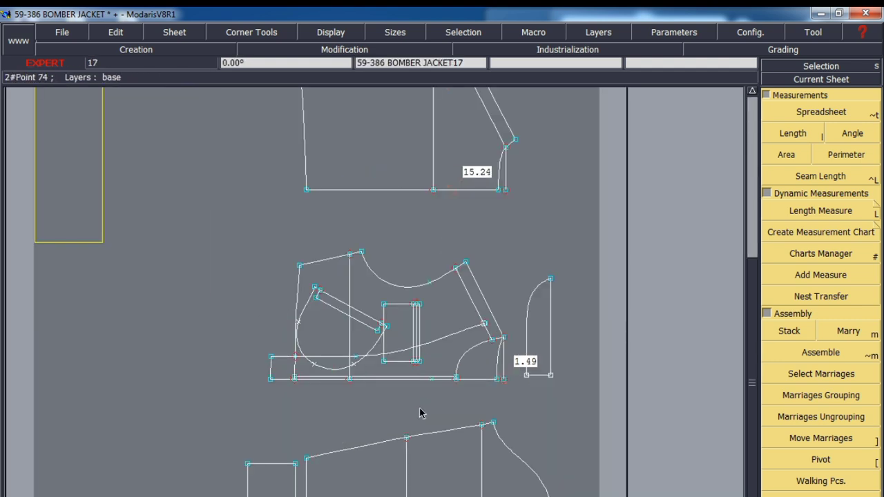
pyautogui.scroll(-3, 423, 410)
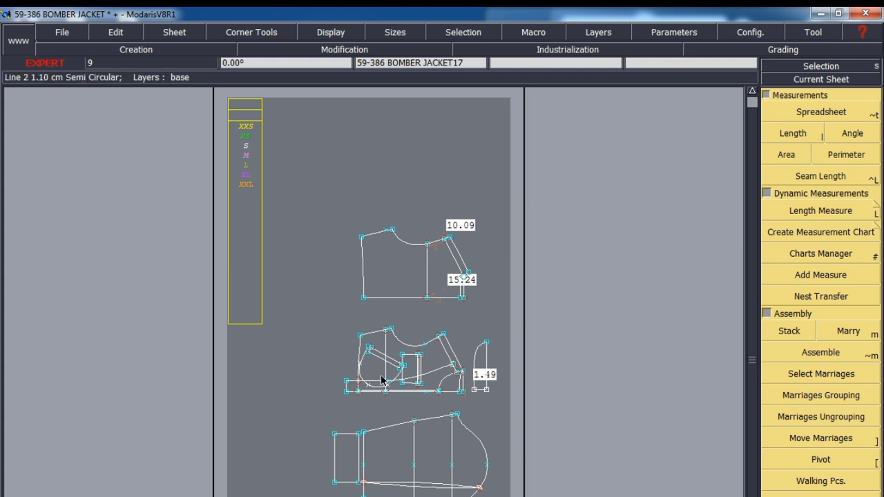
pyautogui.moveTo(503, 304); pyautogui.dragTo(327, 406)
pyautogui.press('Delete')
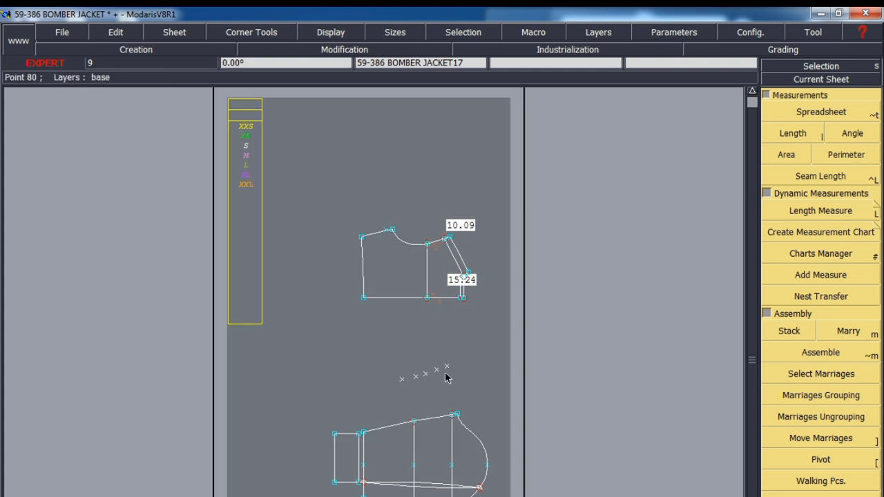
pyautogui.scroll(-1, 403, 377)
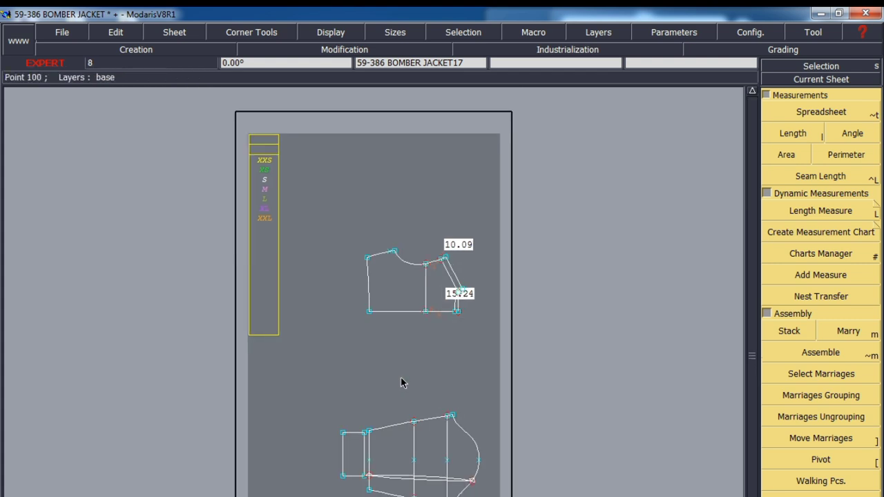
# Move the remaining bodice down about 40 cm to sit above the sleeve, and adjust the sheet to its contents
pyautogui.click(374, 311)
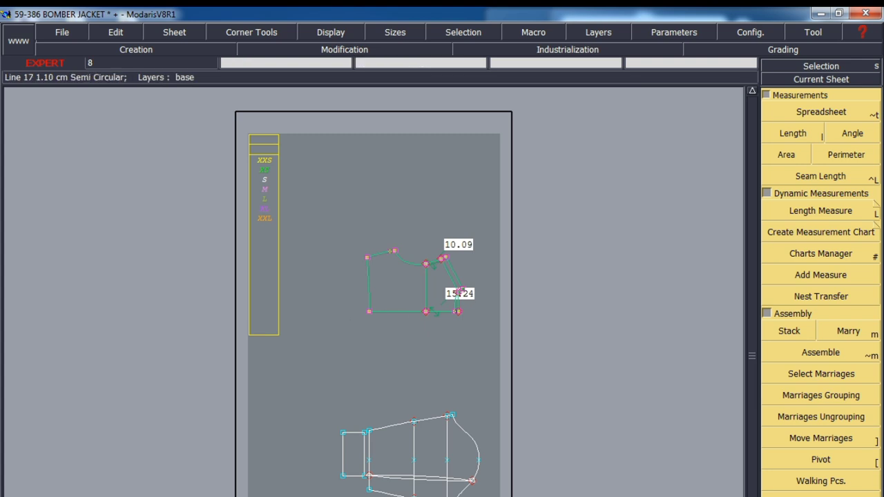
pyautogui.press('Delete')
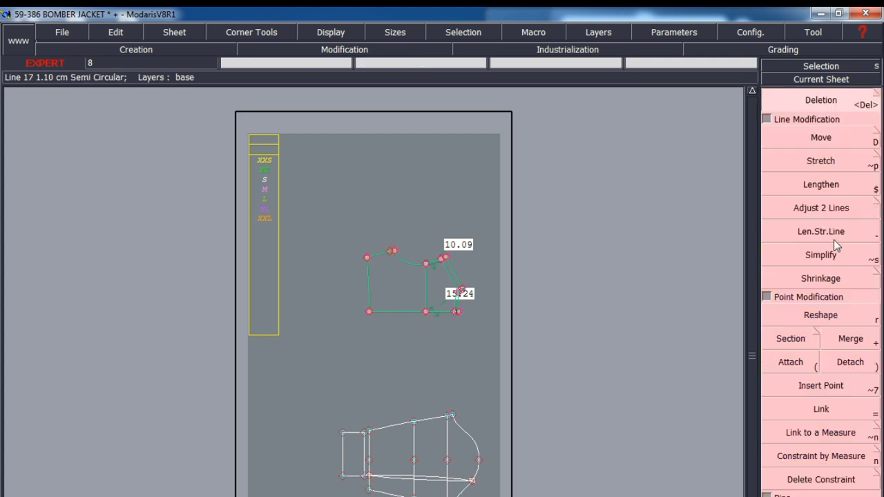
pyautogui.click(827, 146)
pyautogui.click(426, 312)
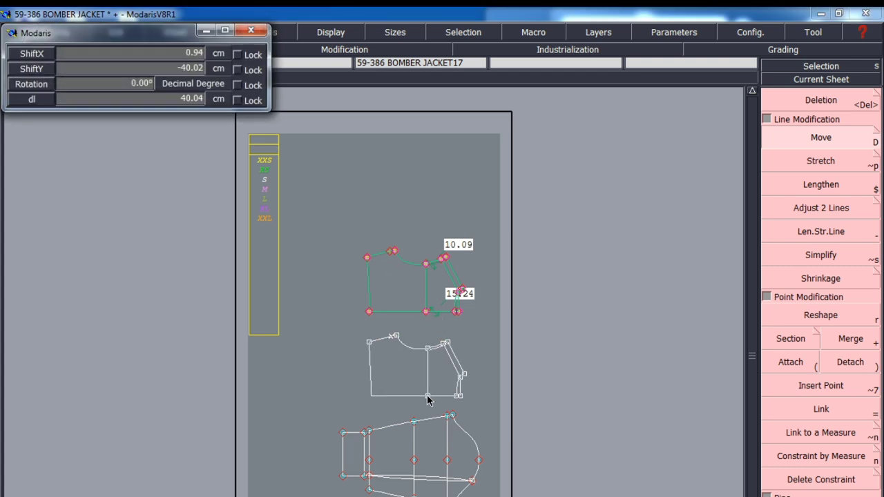
pyautogui.click(429, 392)
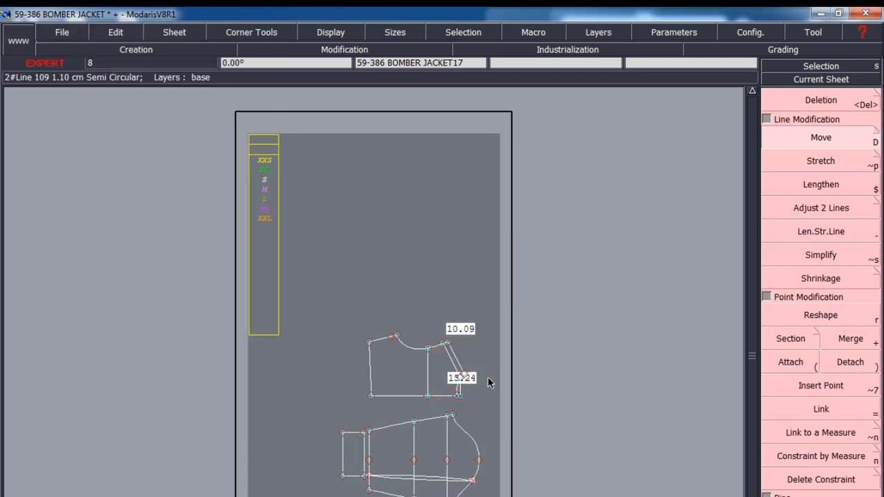
pyautogui.press('a')
pyautogui.press('Home')
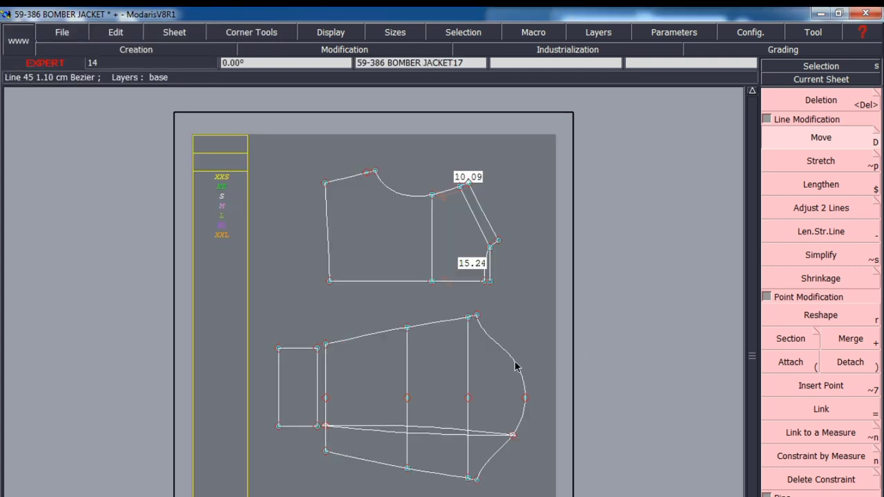
# Save the model, and duplicate the sheet holding the bodice and sleeve
pyautogui.hotkey('ctrl', 's')
pyautogui.click(348, 431)
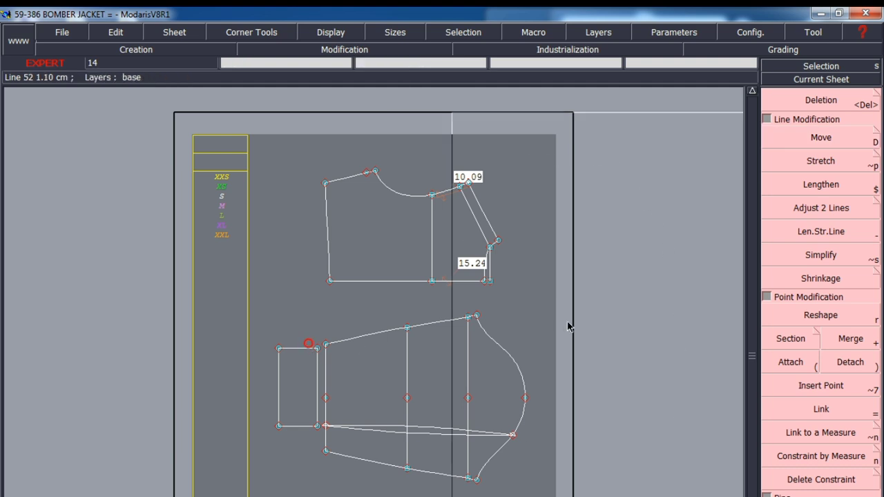
pyautogui.hotkey('ctrl', 'c')
pyautogui.click(456, 392)
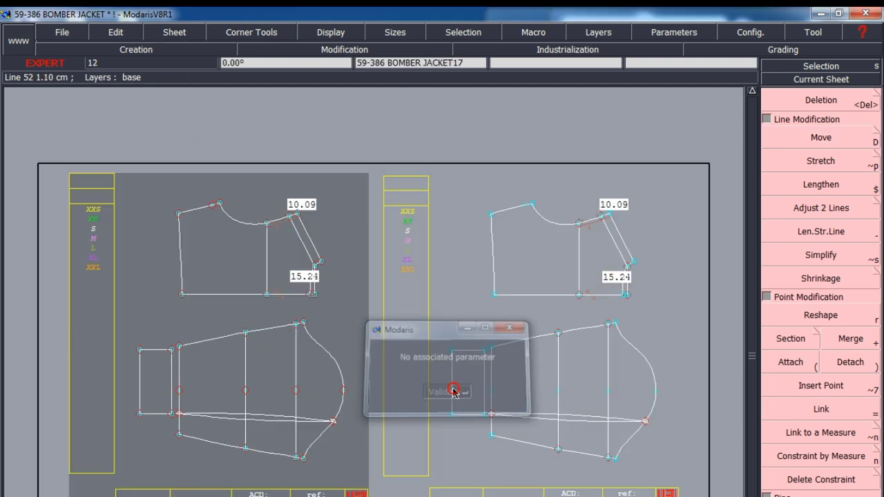
# Delete the bodice from the first sheet and the sleeve with its cuff from the duplicate, and save the model
pyautogui.moveTo(373, 166); pyautogui.dragTo(154, 309)
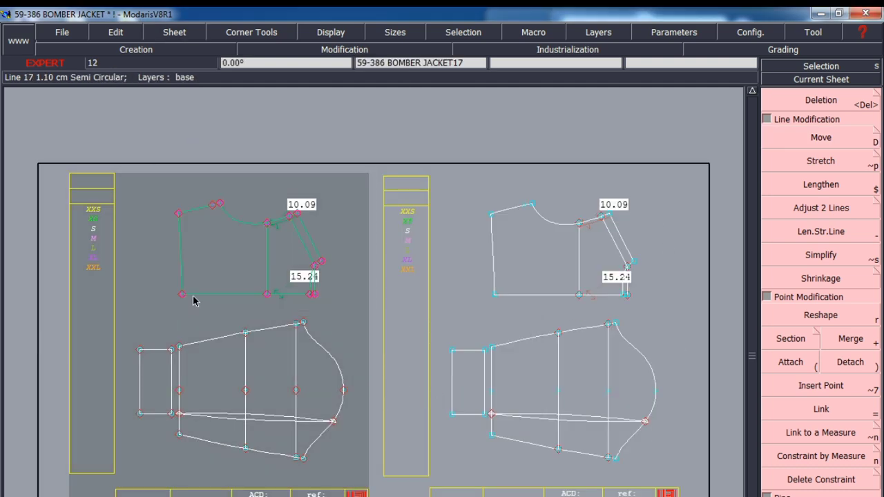
pyautogui.press('Delete')
pyautogui.click(193, 299)
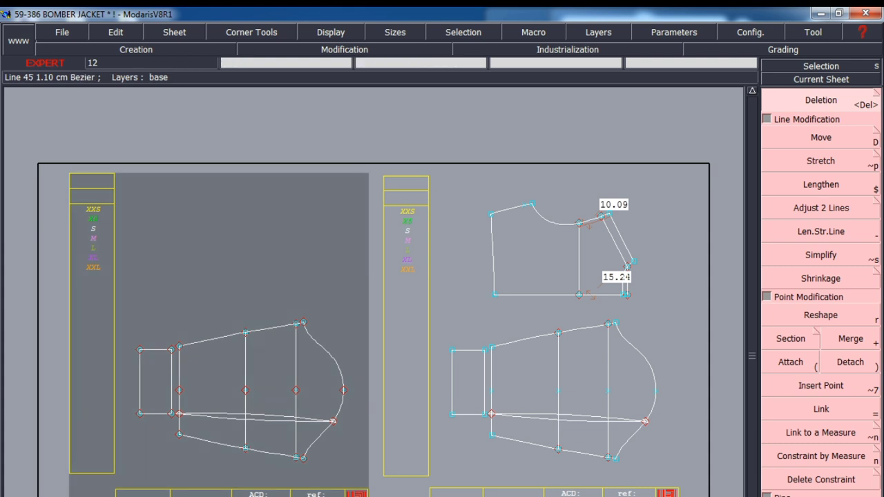
pyautogui.moveTo(671, 310); pyautogui.dragTo(439, 472)
pyautogui.click(455, 417)
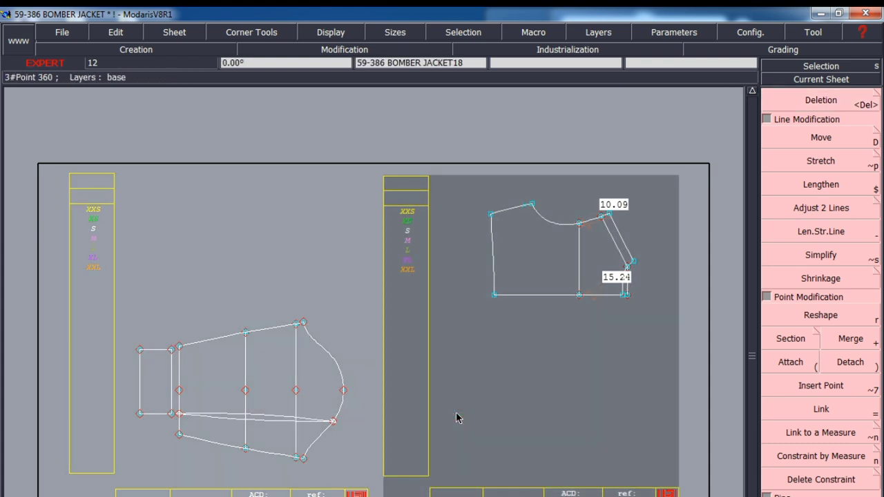
pyautogui.hotkey('ctrl', 's')
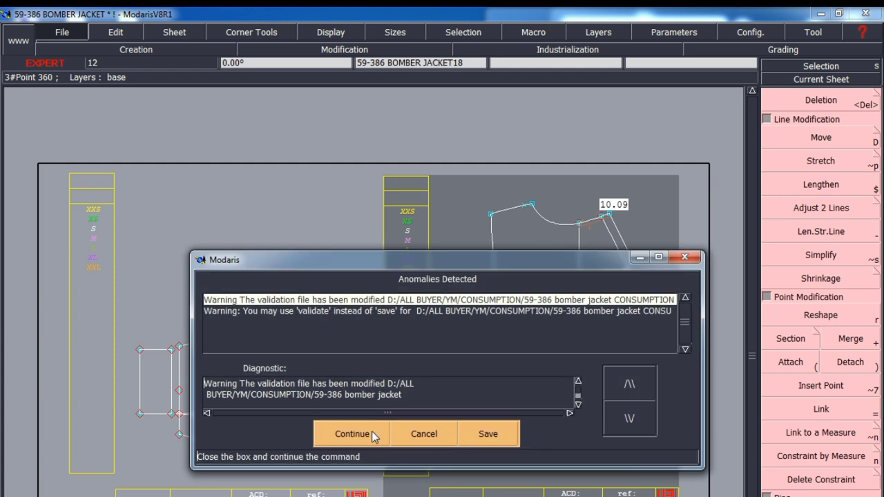
pyautogui.click(341, 430)
# Adjust the sleeve and bodice sheets to their contents and hide their title blocks, saving the model
pyautogui.press('8')
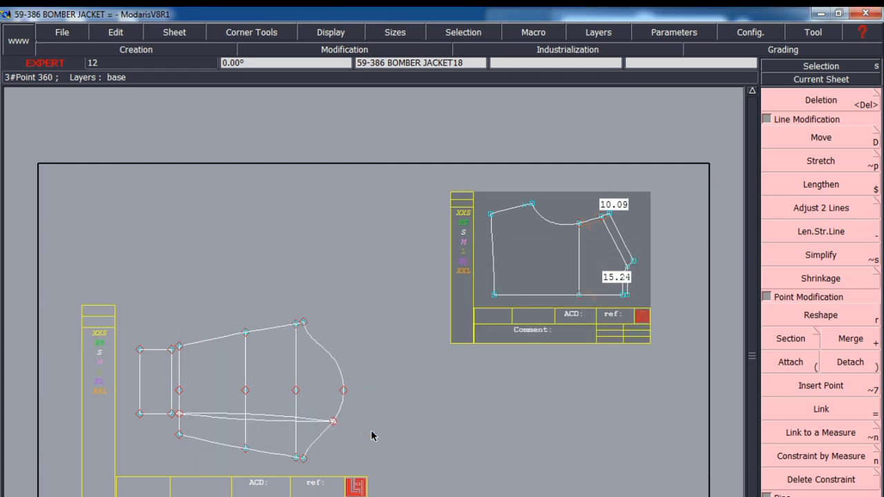
pyautogui.press('8')
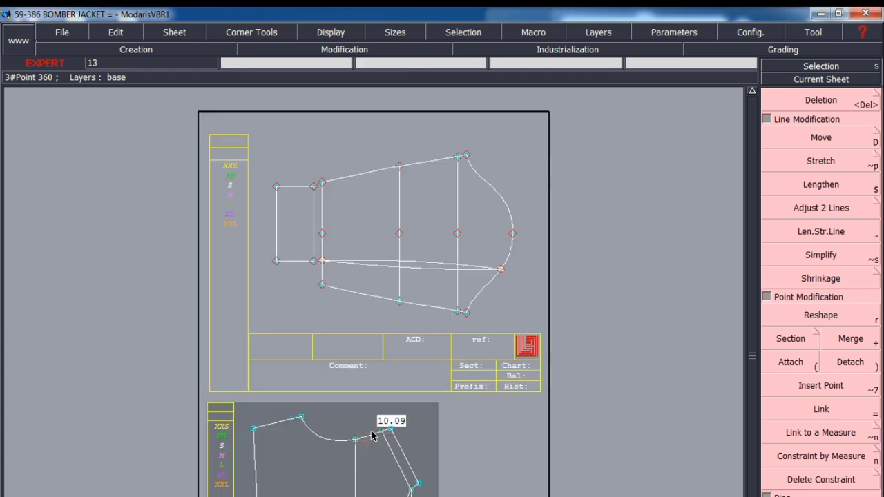
pyautogui.hotkey('ctrl', 'u')
pyautogui.press('8')
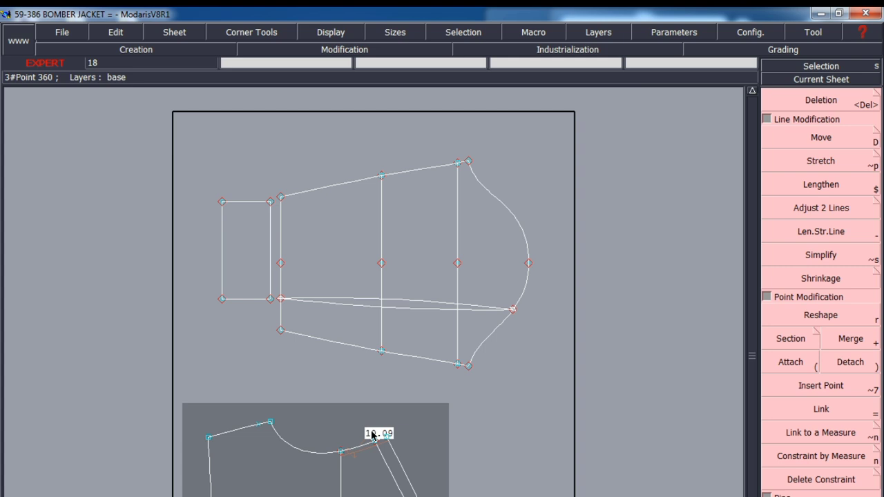
pyautogui.hotkey('ctrl', 's')
pyautogui.click(366, 433)
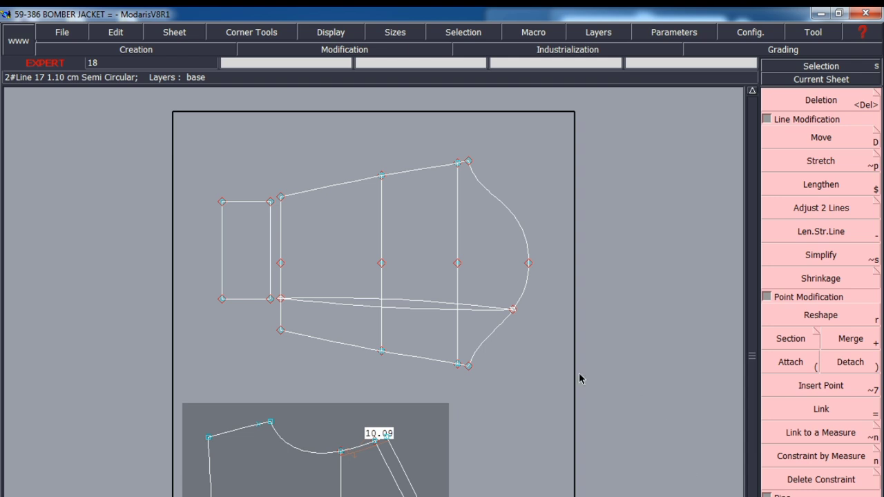
# Dismiss the fatal application error and move the open browser and folder windows aside to uncover the desktop
pyautogui.scroll(1, 528, 335)
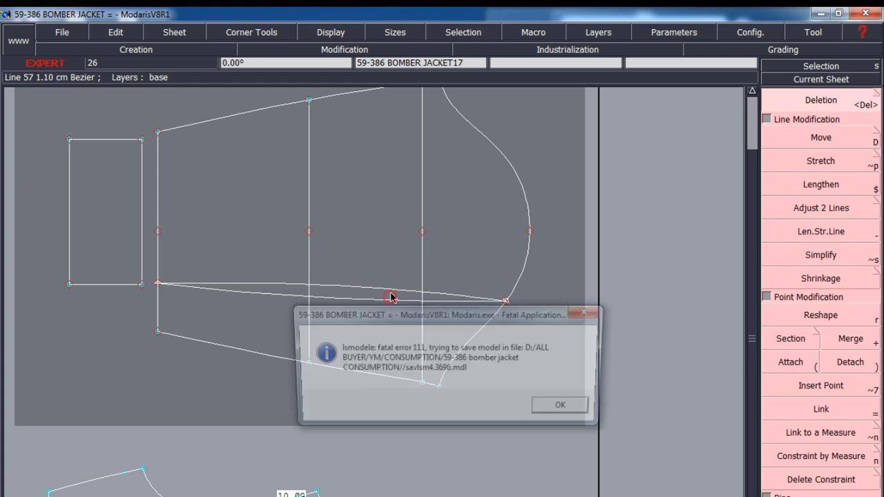
pyautogui.click(566, 409)
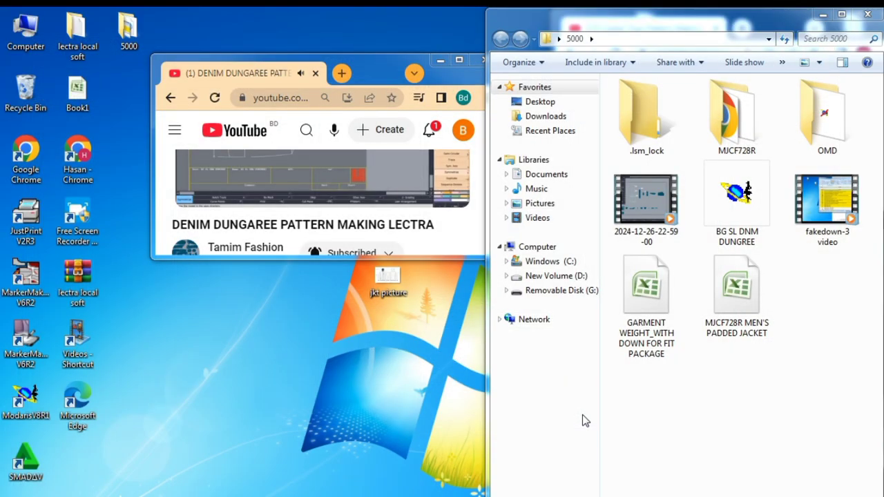
pyautogui.moveTo(241, 71); pyautogui.dragTo(632, 116)
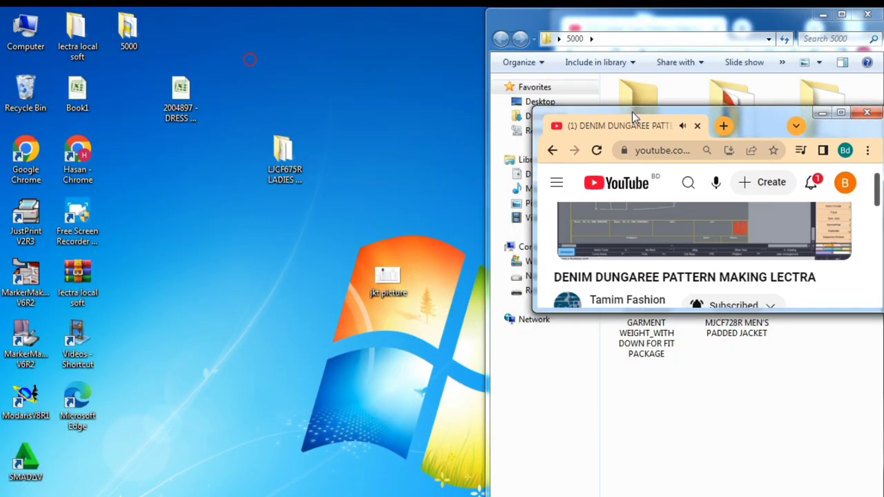
pyautogui.doubleClick(283, 158)
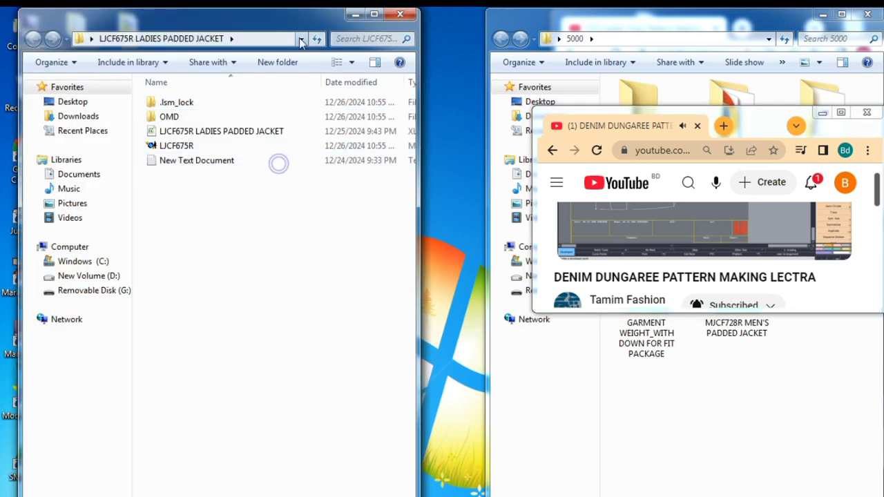
pyautogui.moveTo(283, 17); pyautogui.dragTo(740, 80)
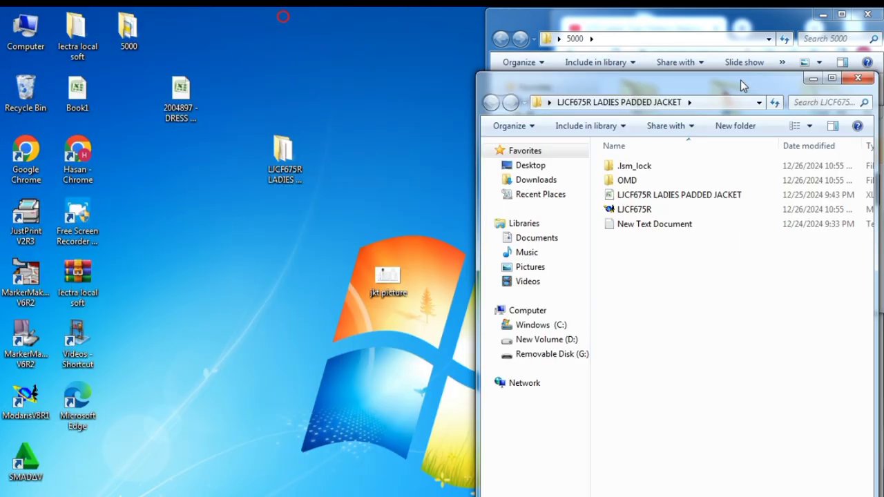
# Switch to Windows Explorer and open the ALL BUYER folder on New Volume (D:) in a maximized window
pyautogui.doubleClick(25, 32)
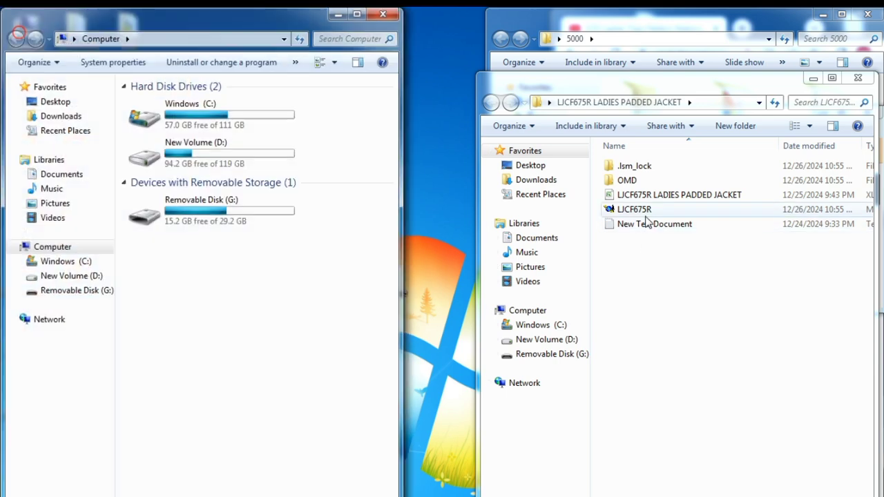
pyautogui.doubleClick(204, 147)
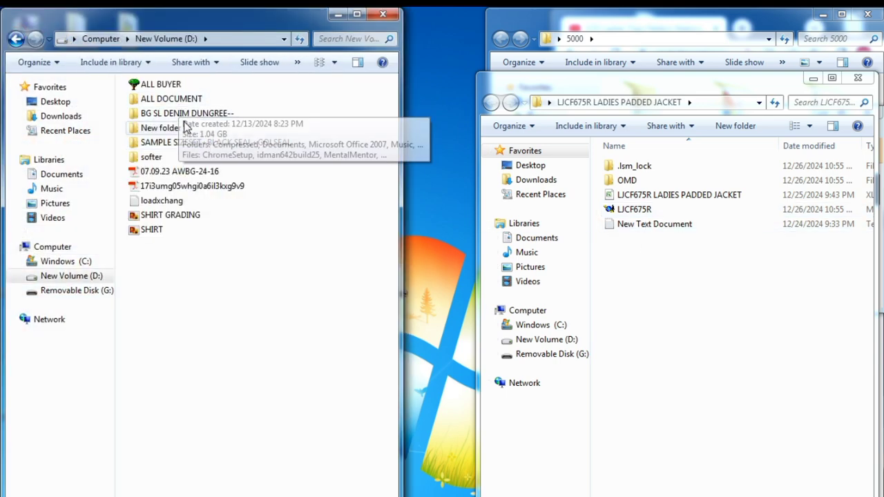
pyautogui.doubleClick(181, 85)
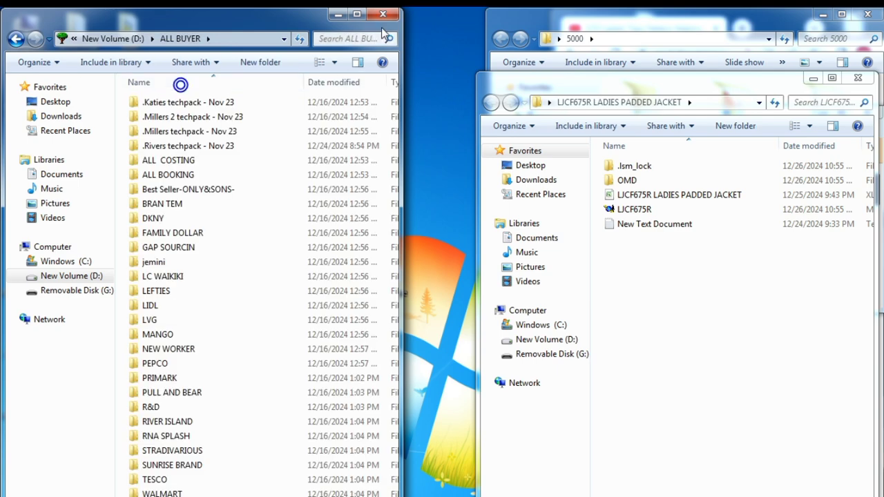
pyautogui.click(356, 14)
# Search the folder for JACKE and reopen the 59-386 BOMBER JACKET model from the 59-386 bomber jacket CONSUMPTION folder in Modaris, maximized
pyautogui.click(815, 34)
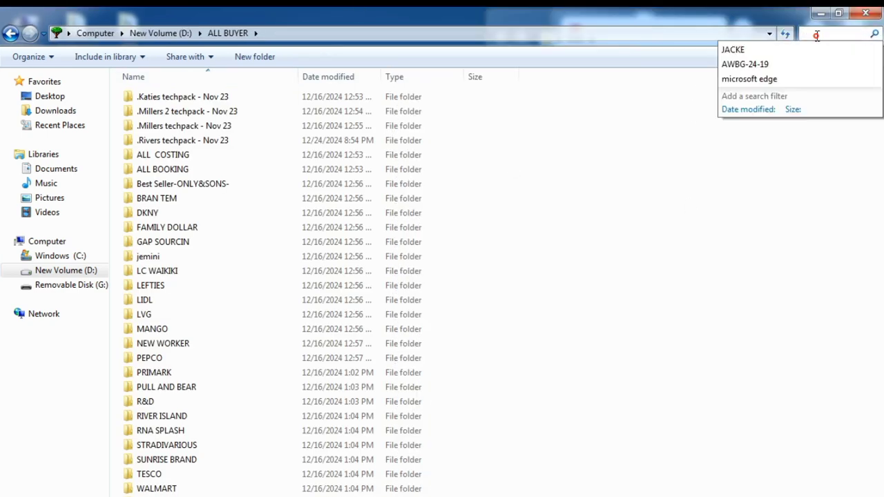
pyautogui.click(766, 52)
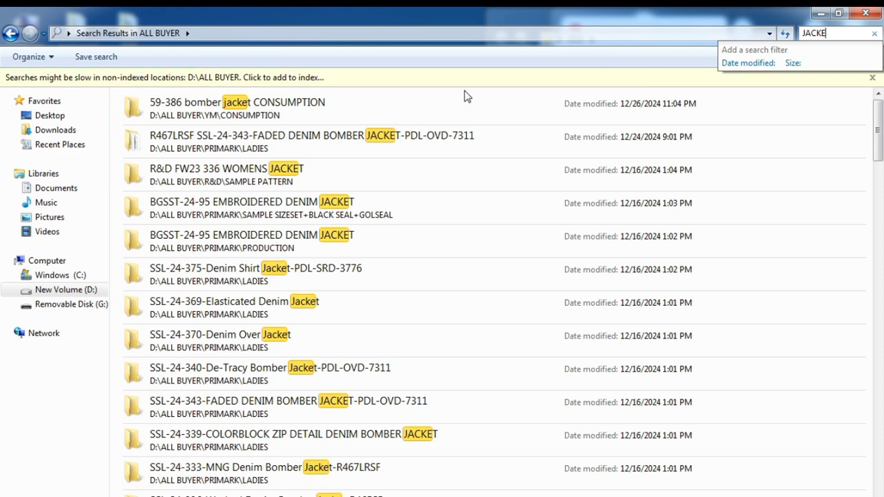
pyautogui.doubleClick(280, 107)
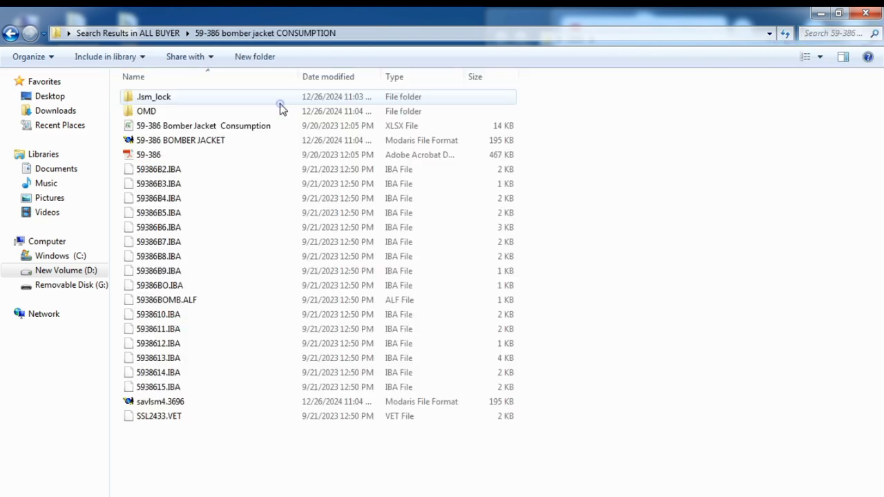
pyautogui.doubleClick(206, 141)
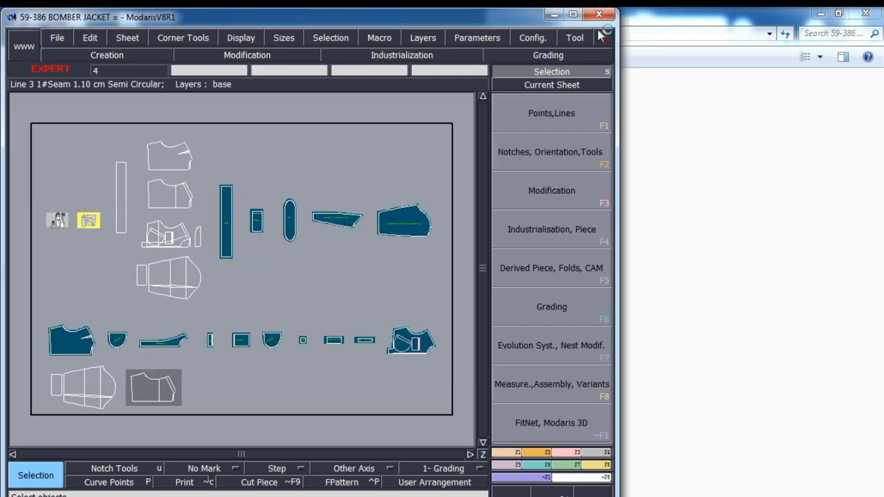
pyautogui.click(572, 14)
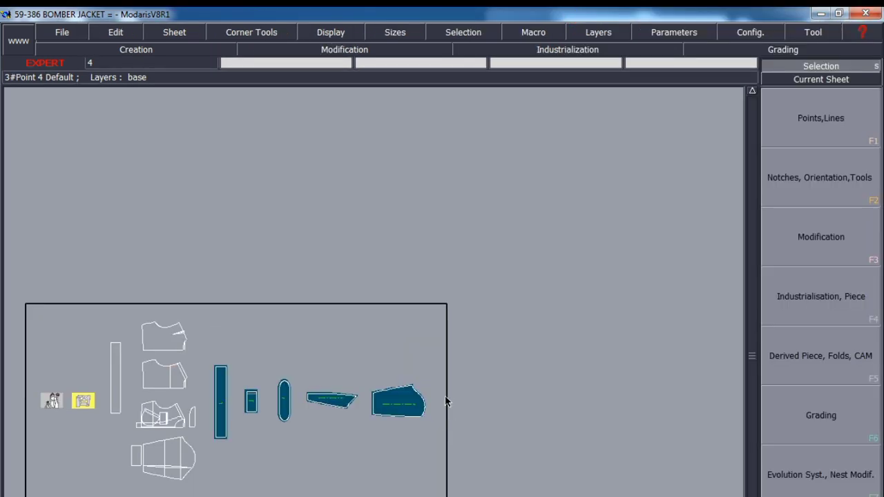
# Show all sheets and set the model's access paths to D:/ALL BUYER/YM/CONSUMPTION/59-386 bomber jacket/
pyautogui.press('j')
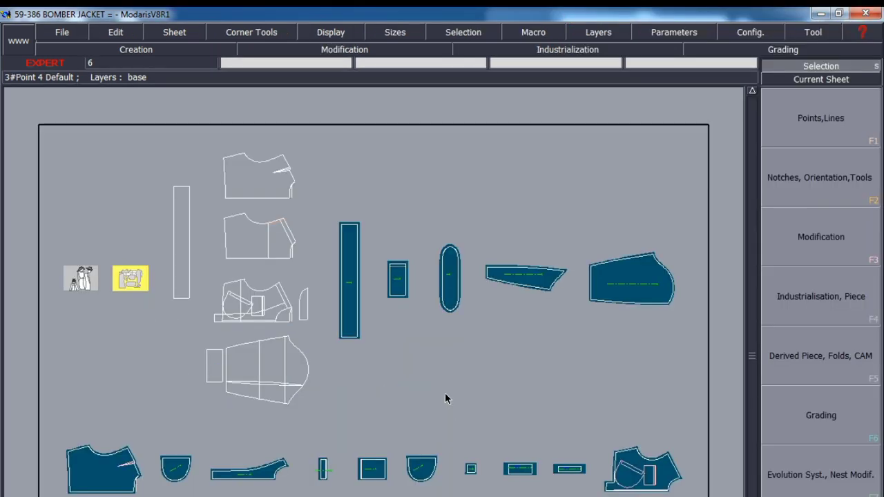
pyautogui.hotkey('ctrl', 'a')
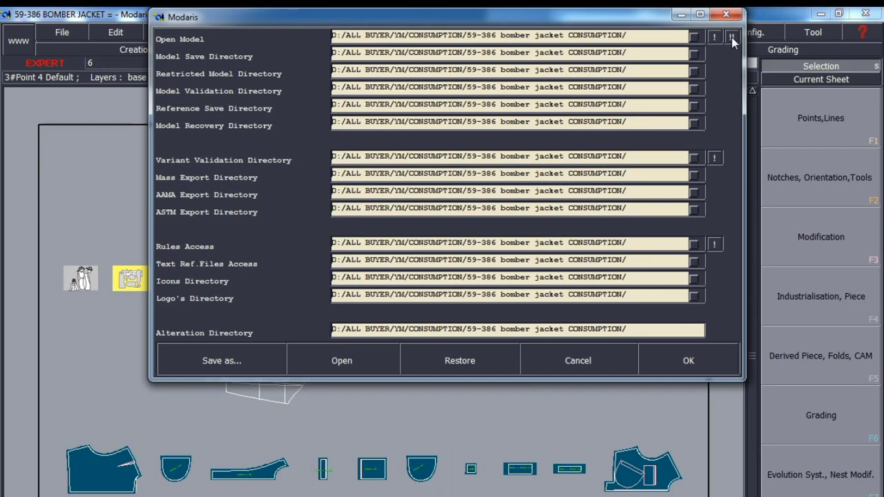
pyautogui.click(688, 360)
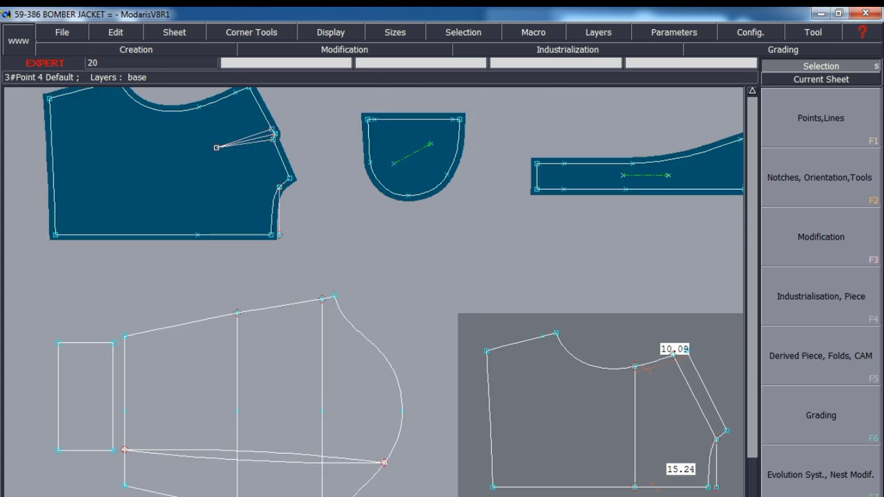
# Select the separate sleeve and bodice base sheets and display only those two
pyautogui.scroll(-2, 257, 494)
pyautogui.press('i')
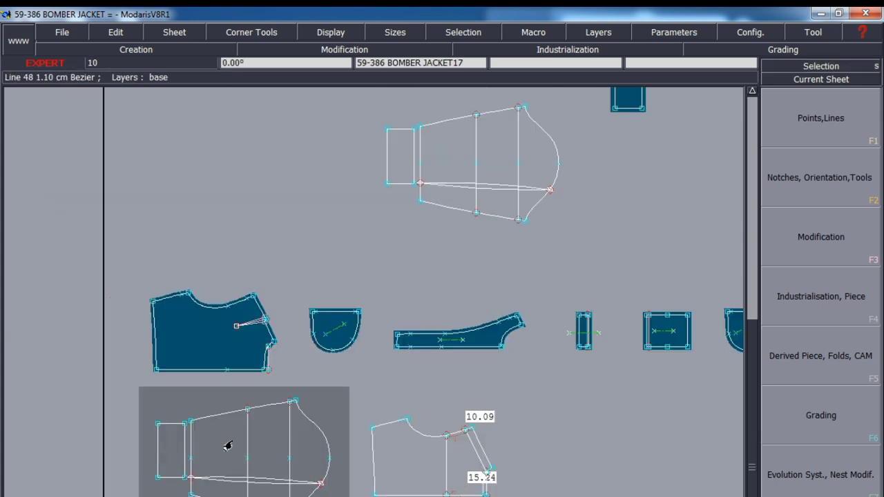
pyautogui.keyDown('shift'); pyautogui.click(437, 457); pyautogui.keyUp('shift')
pyautogui.press('7')
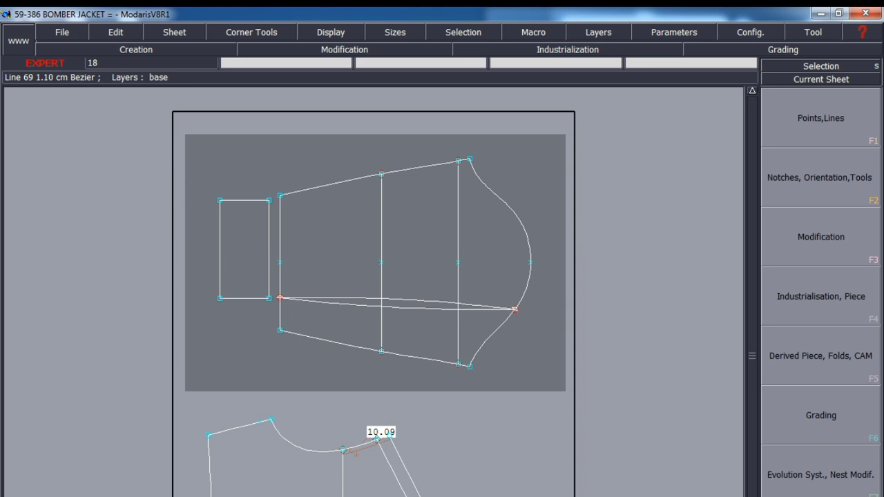
# Delete the two curved lines running from the sleeve hem to the sleeve cap
pyautogui.press('F3')
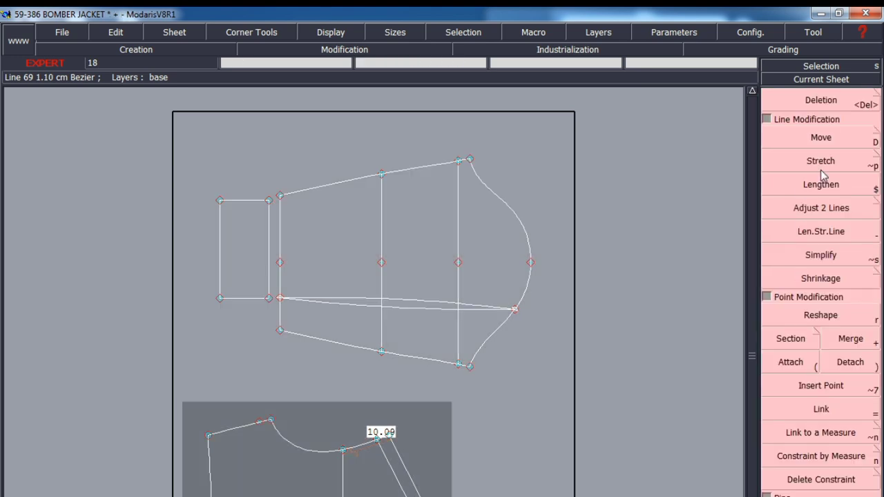
pyautogui.click(825, 99)
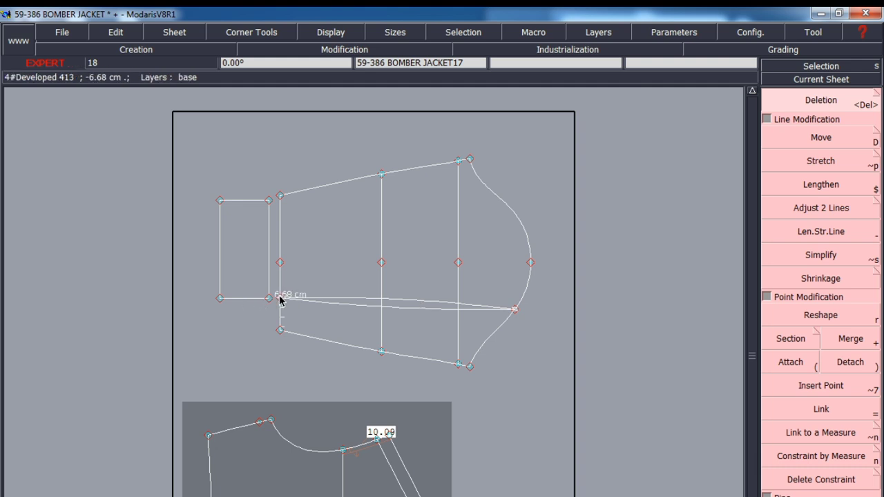
pyautogui.click(330, 301)
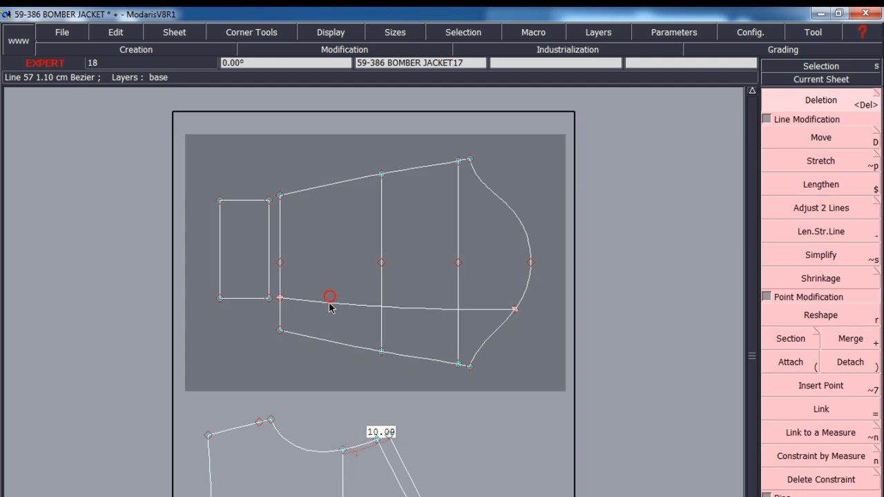
pyautogui.click(329, 304)
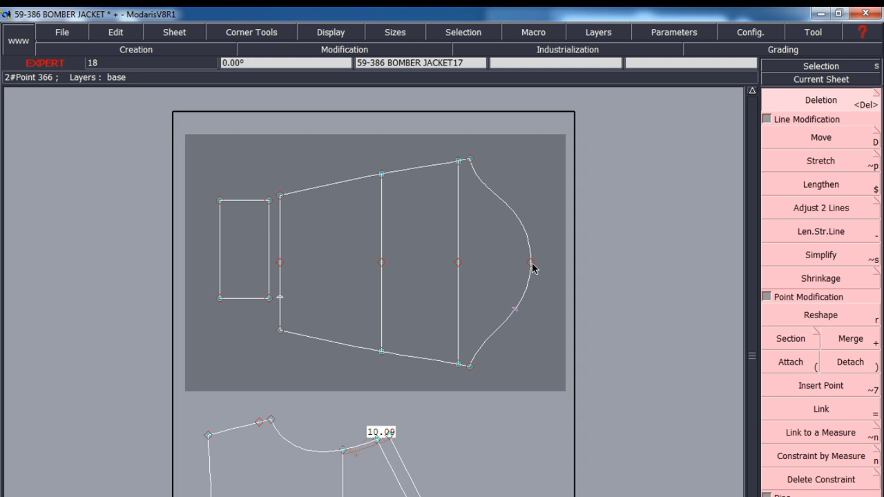
# Add a developed point on the sleeve cap curve, measured from the cap's middle point toward the lower underarm corner
pyautogui.press('s')
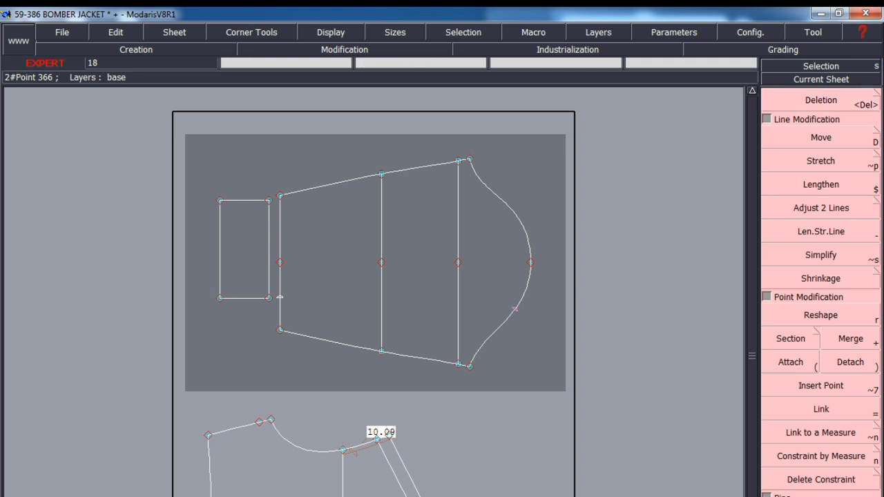
pyautogui.press('v')
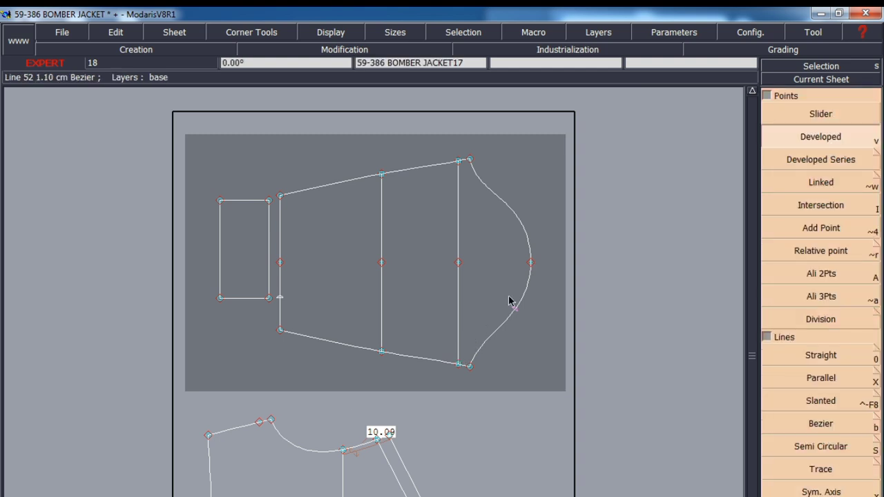
pyautogui.click(530, 263)
pyautogui.click(526, 288)
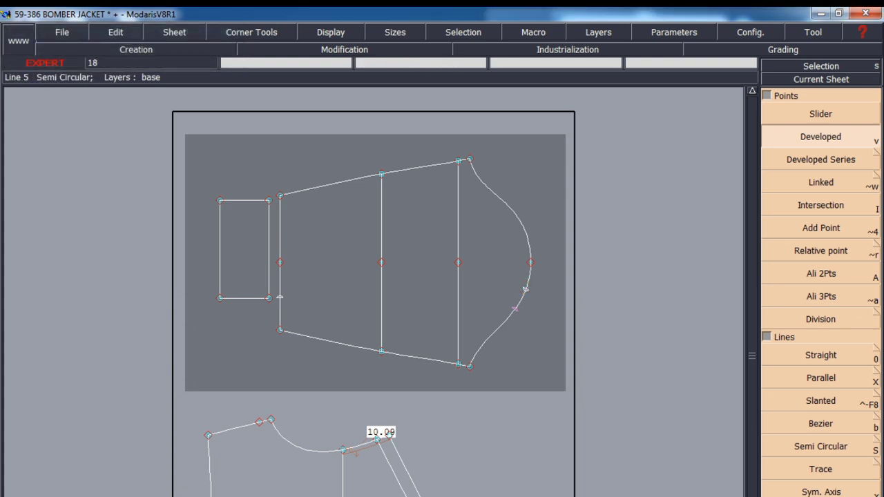
# Constrain the developed point on the sleeve cap by the bodice's 10.09 cm measure
pyautogui.press('F2')
pyautogui.click(823, 457)
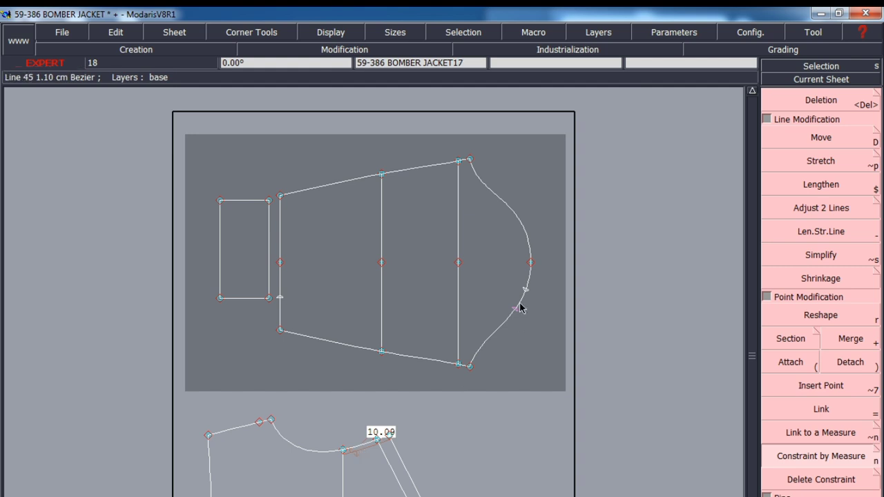
pyautogui.scroll(2, 406, 439)
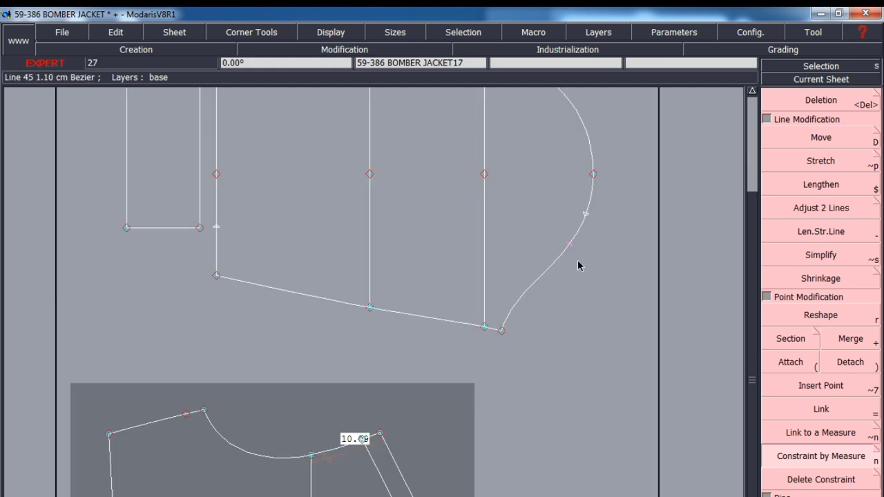
pyautogui.click(585, 214)
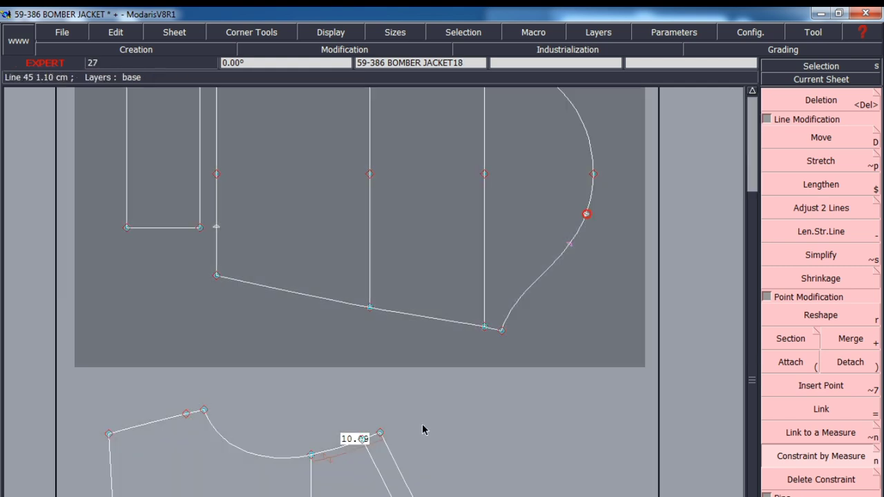
pyautogui.click(343, 457)
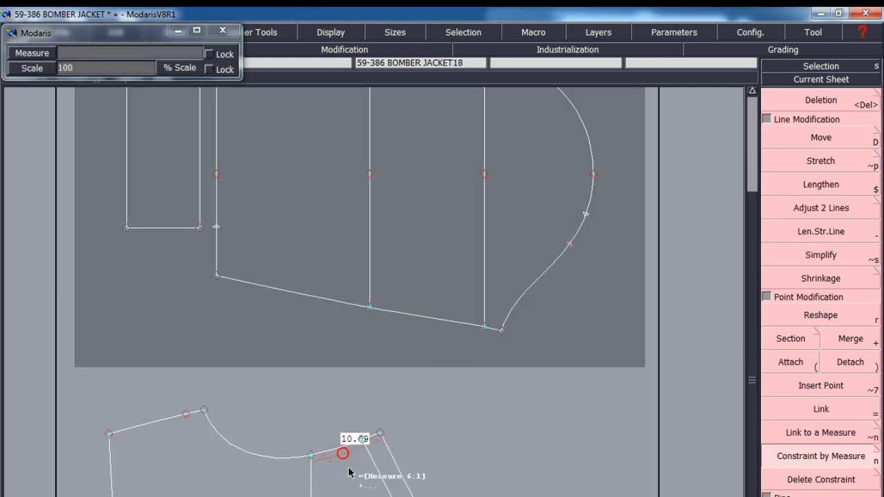
pyautogui.click(570, 245)
# Draw a Bezier line from the constrained sleeve-cap point to the marked point on the sleeve hem line
pyautogui.press('F1')
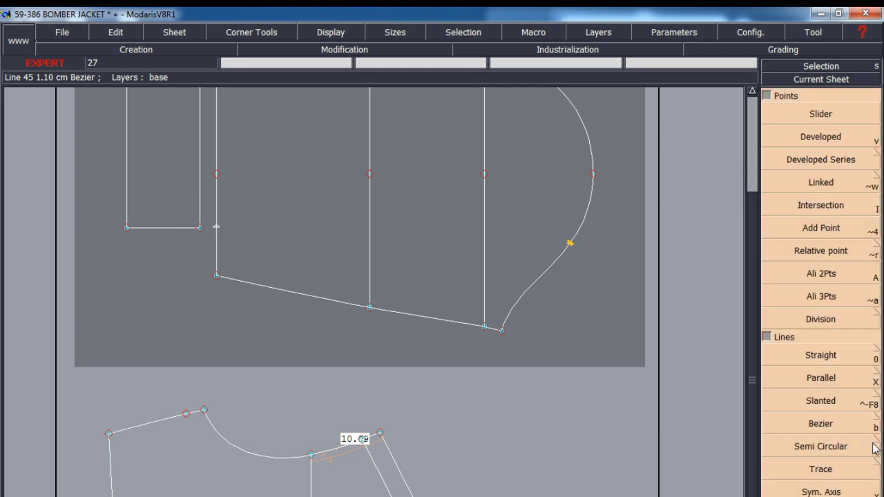
pyautogui.click(831, 424)
pyautogui.click(569, 243)
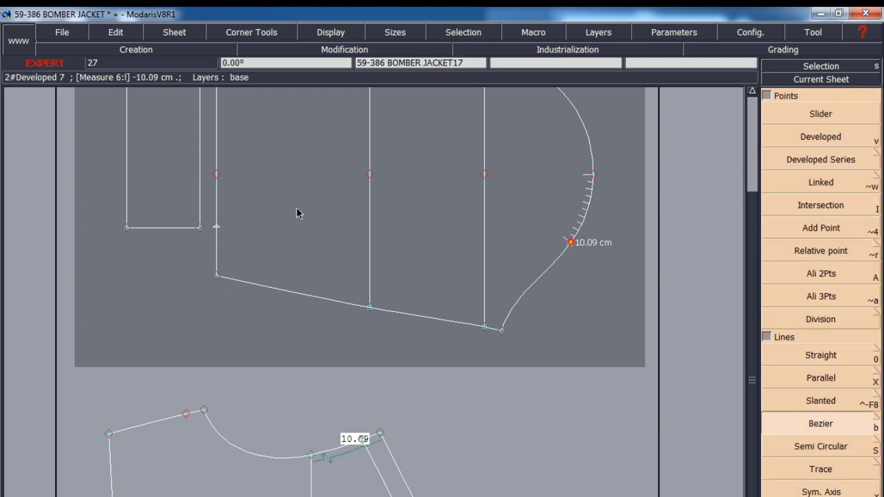
pyautogui.click(217, 228)
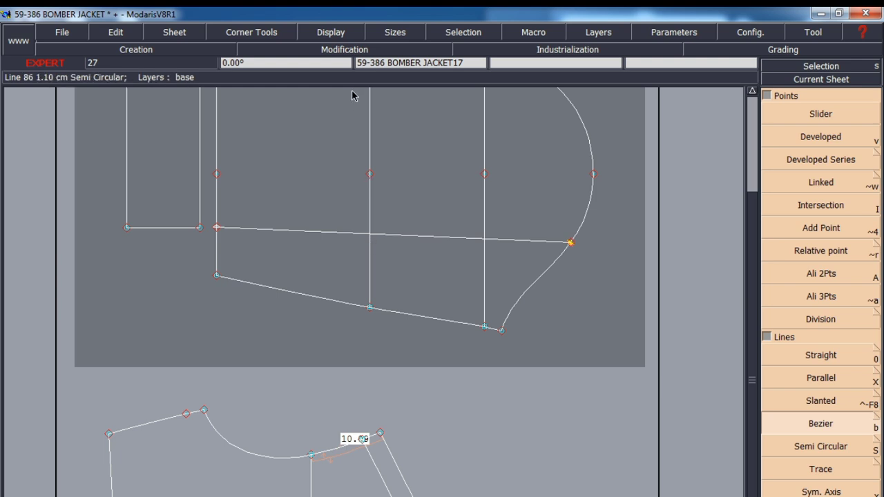
# Show the curve handles and reshape the new hem-to-cap line into a slight downward bow
pyautogui.click(335, 32)
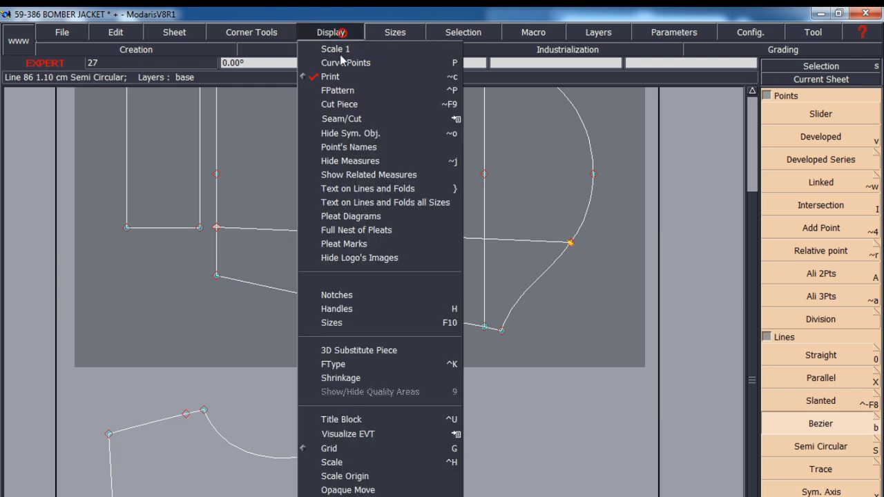
pyautogui.click(338, 309)
pyautogui.press('F3')
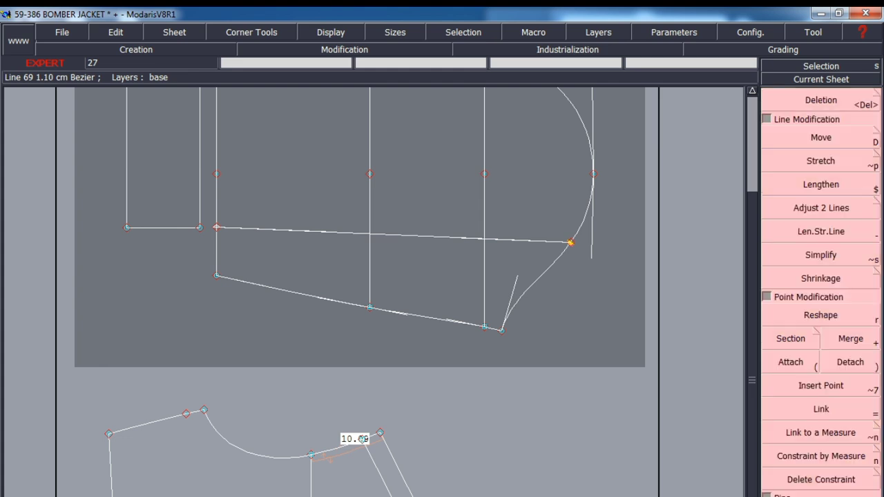
pyautogui.click(820, 316)
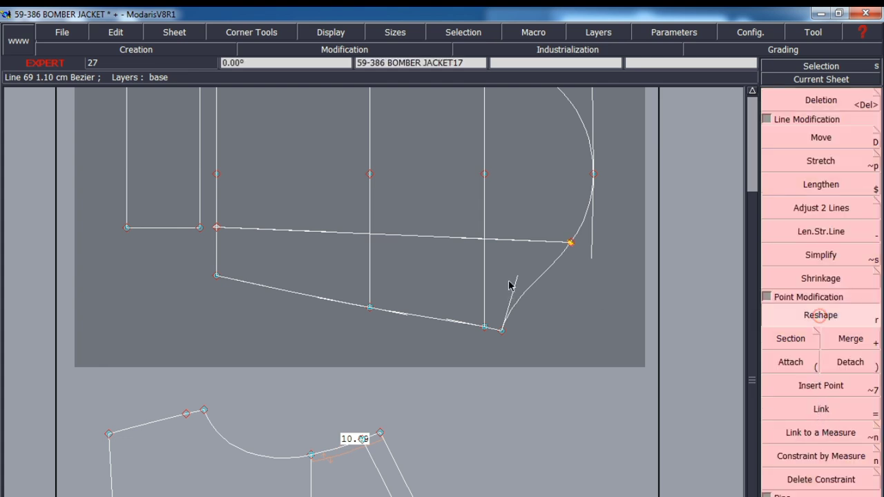
pyautogui.click(462, 248)
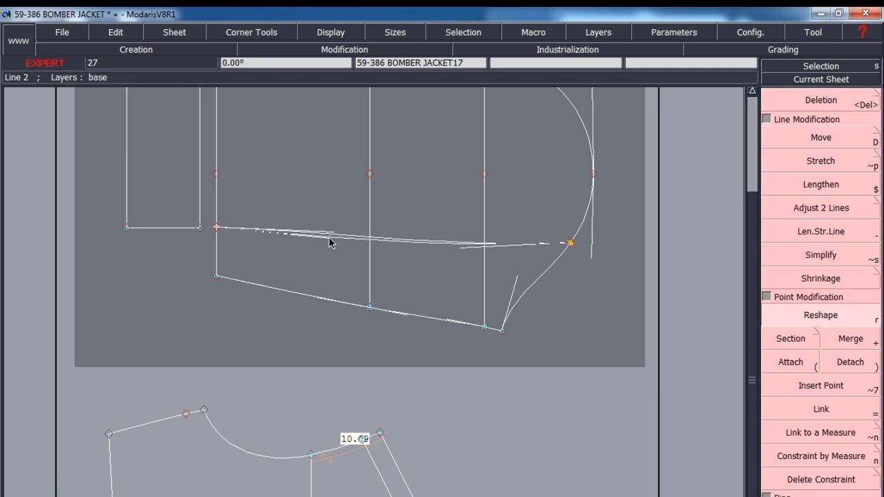
# Draw a second Bezier line between the same hem point and sleeve-cap point
pyautogui.press('d')
pyautogui.click(218, 228)
pyautogui.click(571, 243)
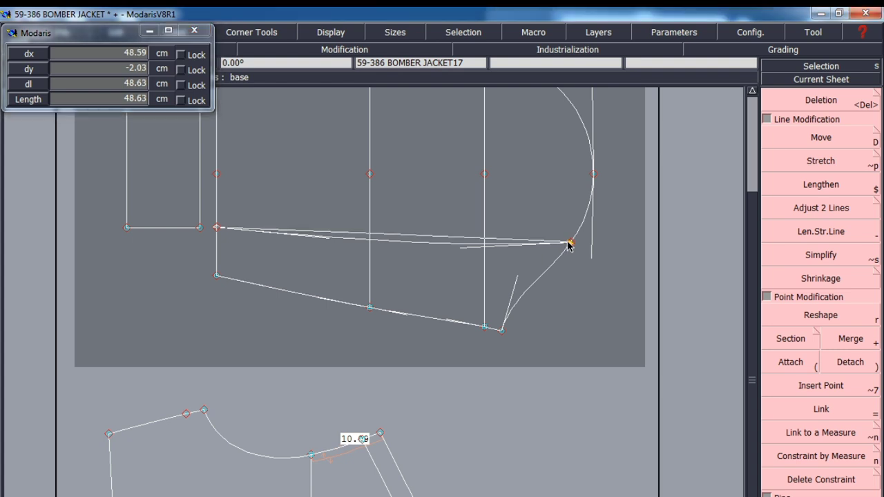
# Reshape the second hem-to-cap line into a slight upward bow and save the model, continuing past the anomaly warning
pyautogui.click(828, 319)
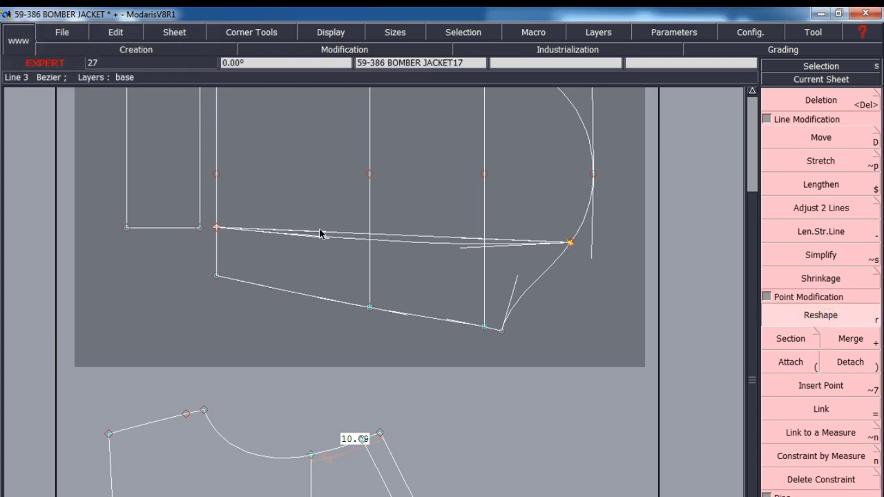
pyautogui.moveTo(320, 231); pyautogui.dragTo(359, 227)
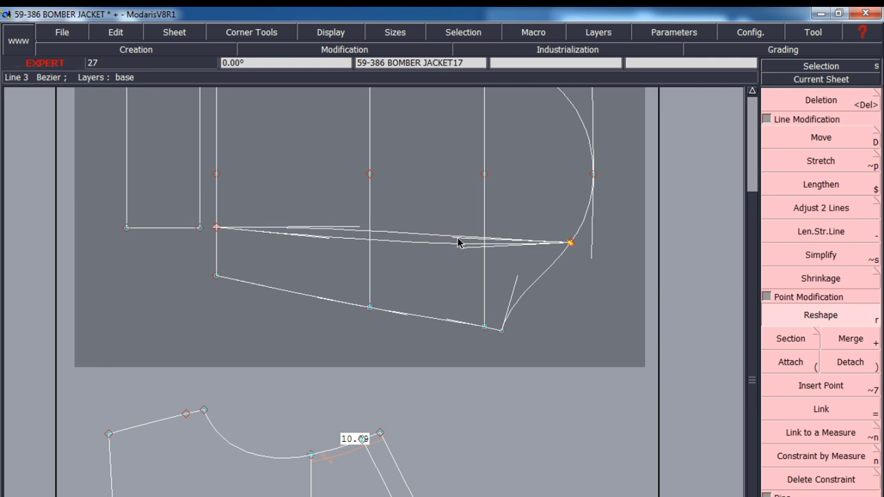
pyautogui.moveTo(455, 237); pyautogui.dragTo(448, 230)
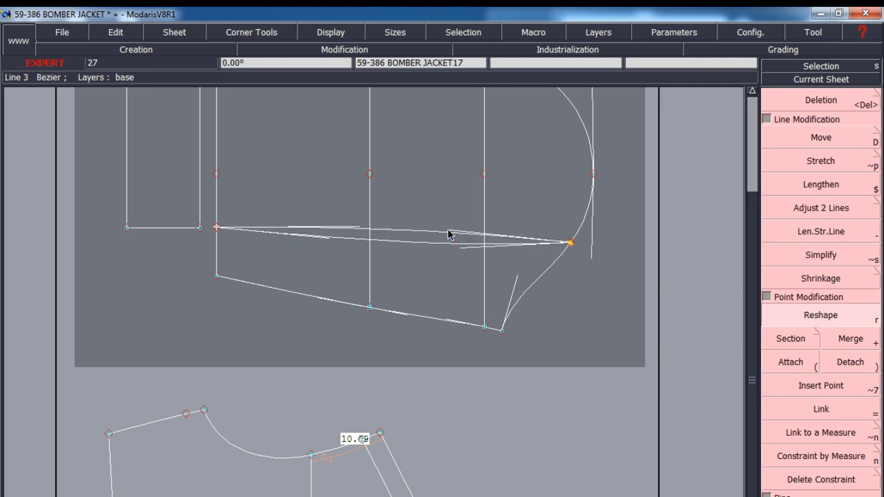
pyautogui.hotkey('ctrl', 's')
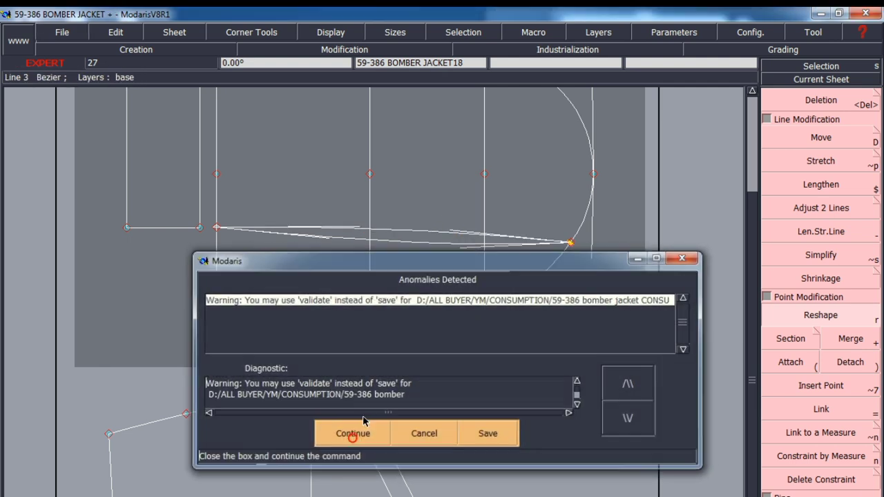
pyautogui.click(352, 430)
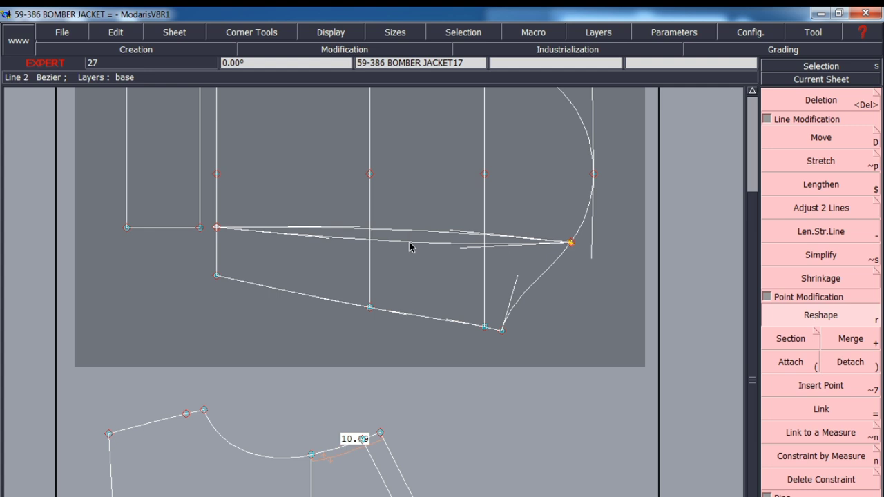
# Display all graded sizes on the sleeve and bodice sheets and hide the curve handles
pyautogui.scroll(-2, 414, 283)
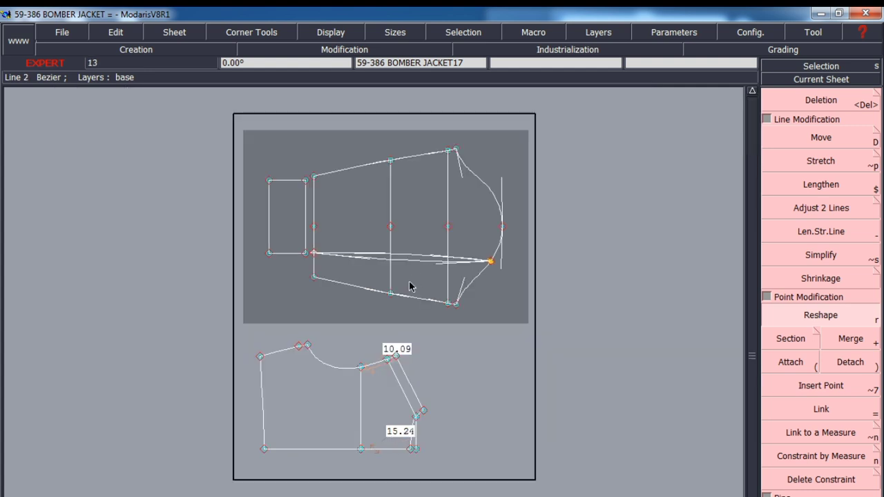
pyautogui.scroll(2, 468, 304)
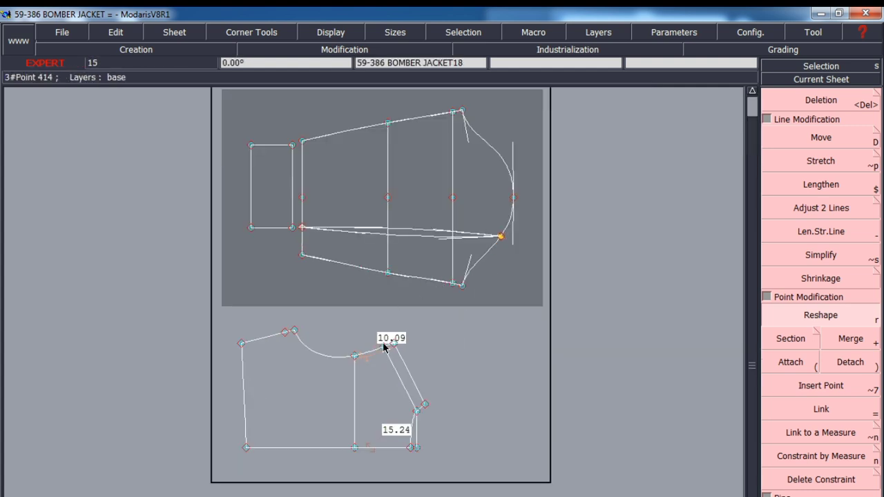
pyautogui.press('F11')
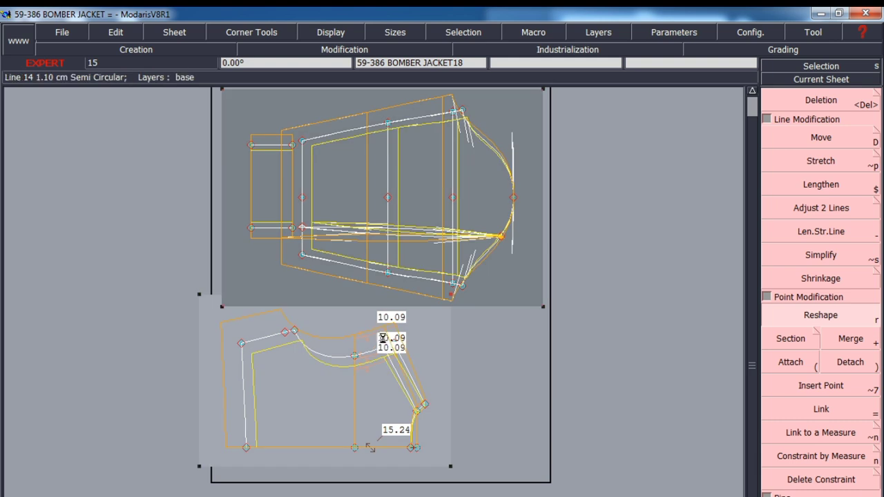
pyautogui.press('F12')
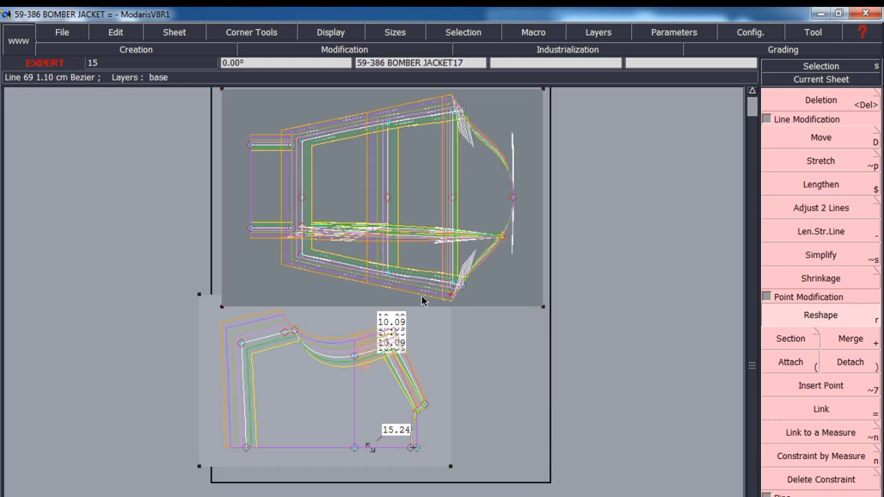
pyautogui.scroll(1, 299, 210)
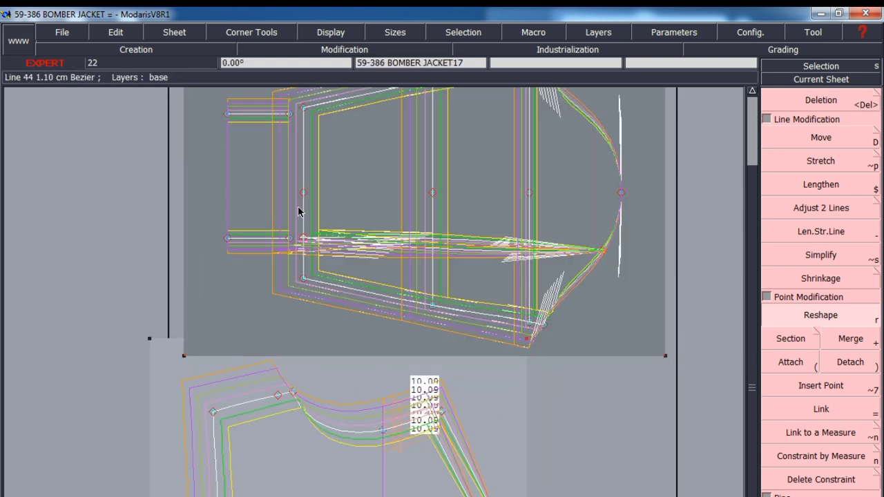
pyautogui.click(620, 393)
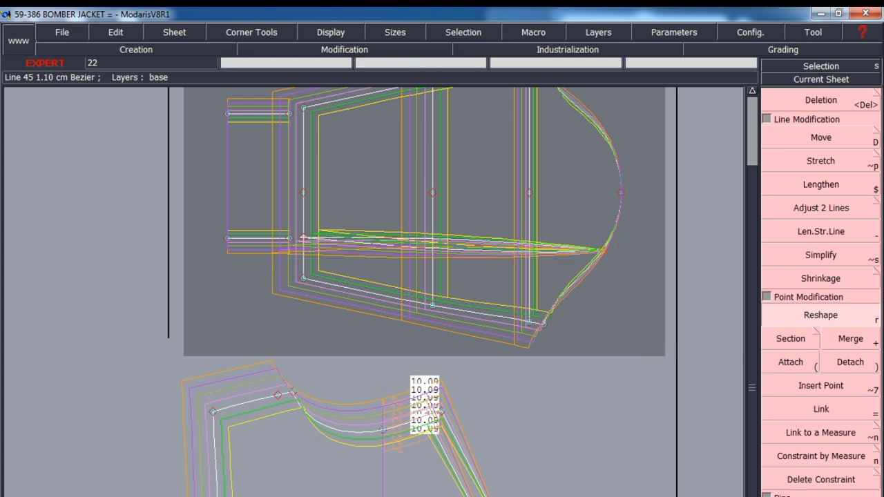
# Check the grading values of the developed point on the sleeve cap, where the two new lines meet
pyautogui.press('F6')
pyautogui.click(827, 189)
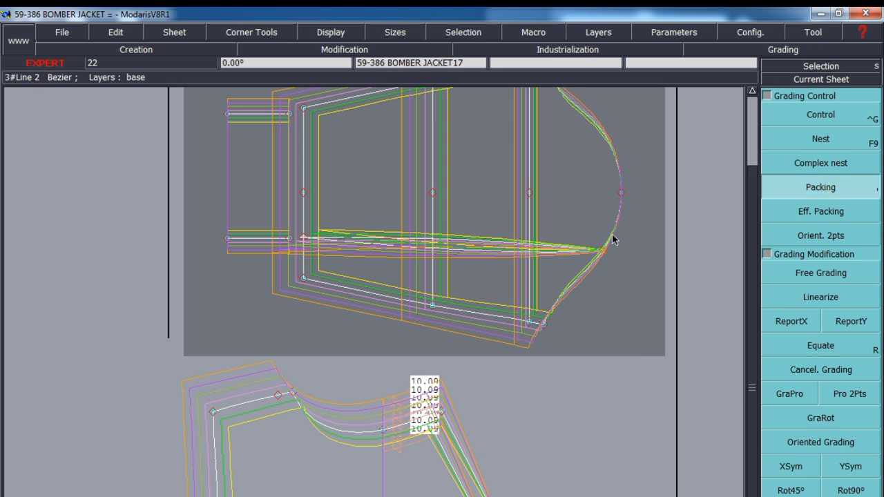
pyautogui.hotkey('ctrl', 'g')
pyautogui.click(605, 250)
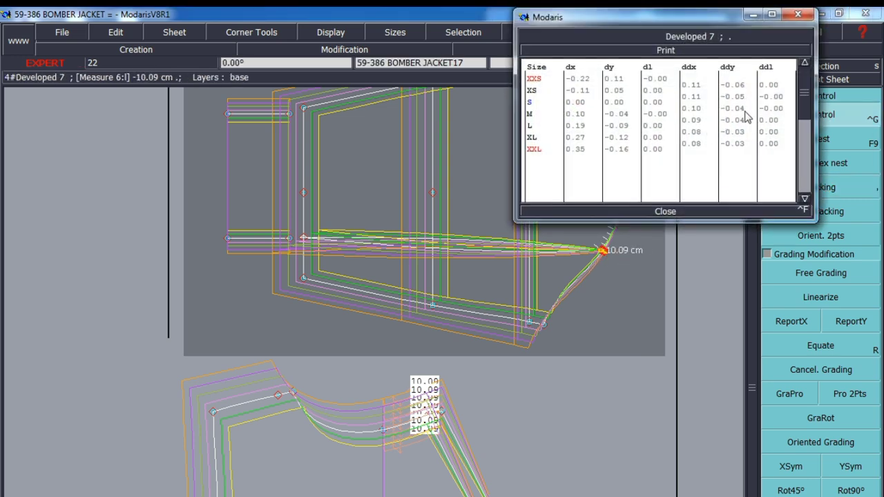
pyautogui.click(667, 211)
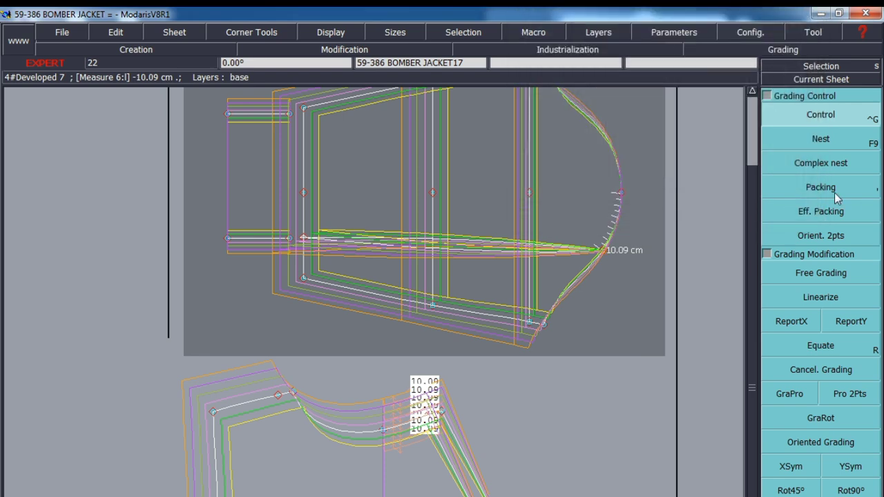
# Pack the bodice sizes on the upper end of its inner vertical line and check that point's grading values
pyautogui.click(832, 189)
pyautogui.click(442, 413)
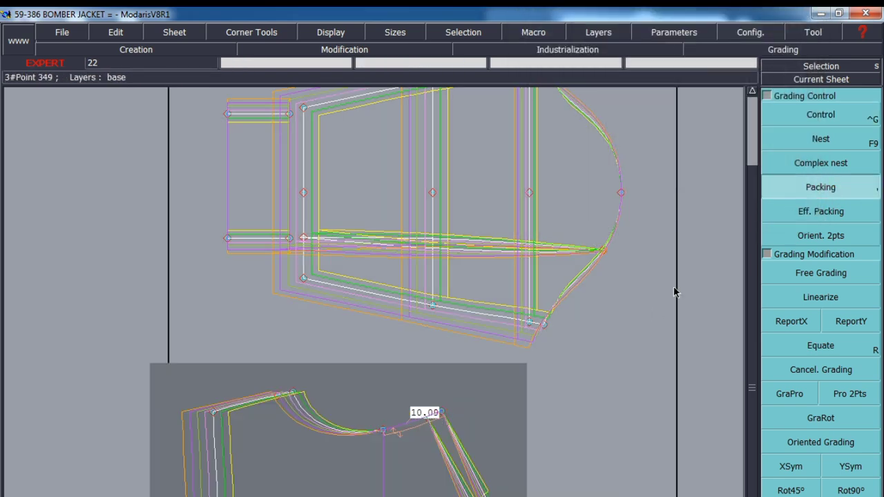
pyautogui.click(815, 120)
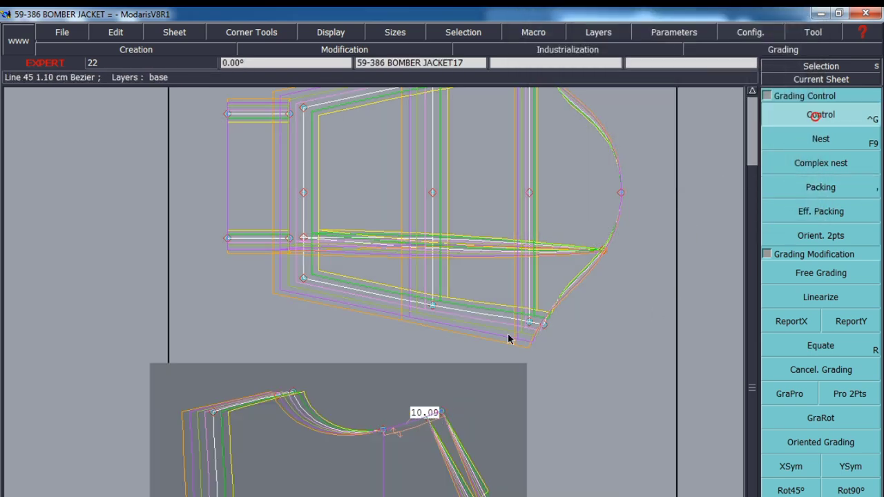
pyautogui.click(381, 432)
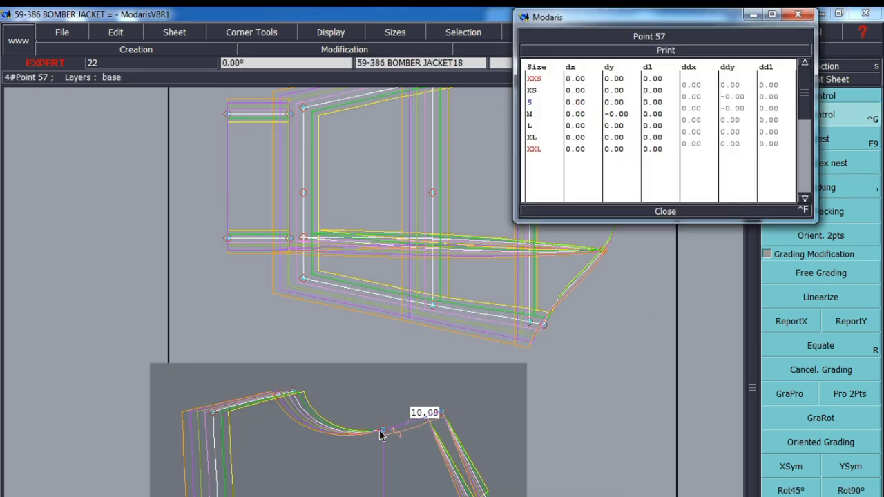
pyautogui.click(665, 211)
# Examine the graded sleeve cap around the new point and release the packing of the bodice sizes
pyautogui.scroll(5, 601, 252)
pyautogui.scroll(-2, 555, 314)
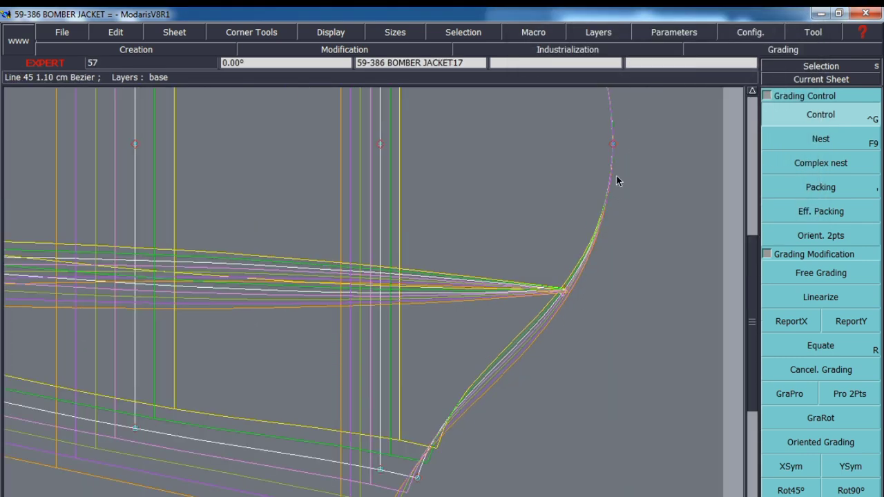
pyautogui.scroll(-2, 513, 294)
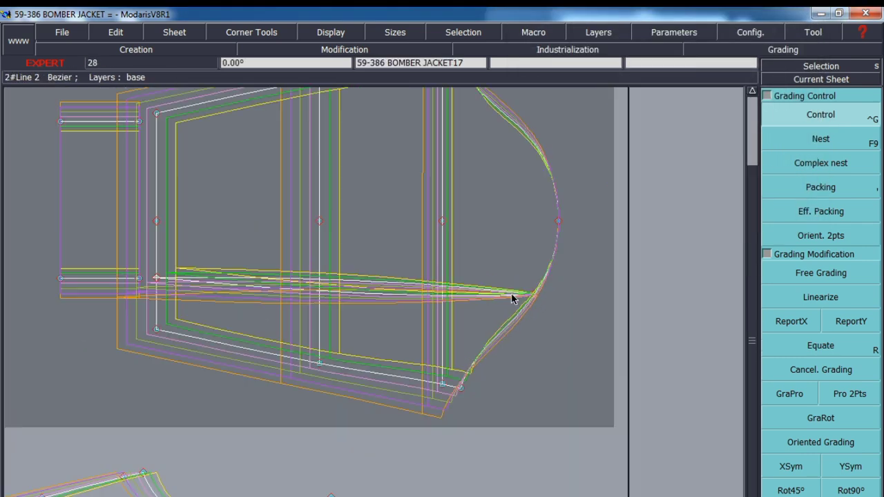
pyautogui.click(844, 193)
pyautogui.click(420, 437)
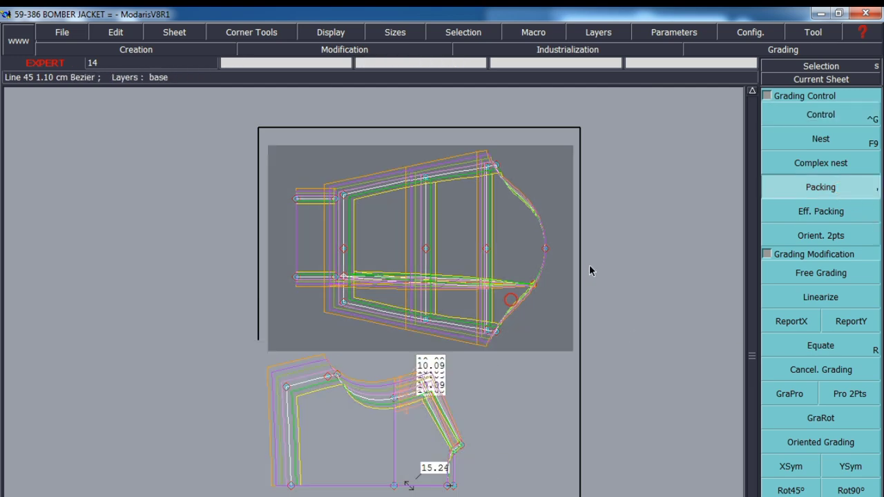
pyautogui.scroll(1, 553, 314)
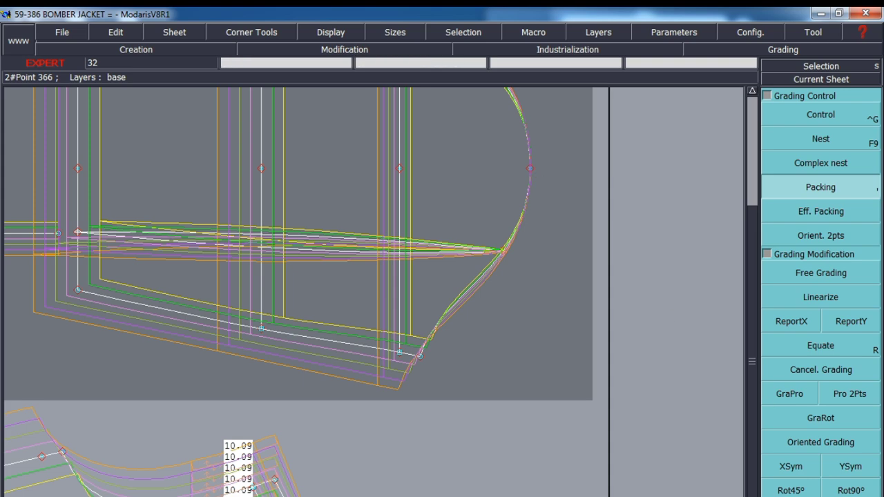
# Measure the sleeve cap length from its centre point to the new point for all sizes in the measurement chart
pyautogui.press('F7')
pyautogui.click(810, 134)
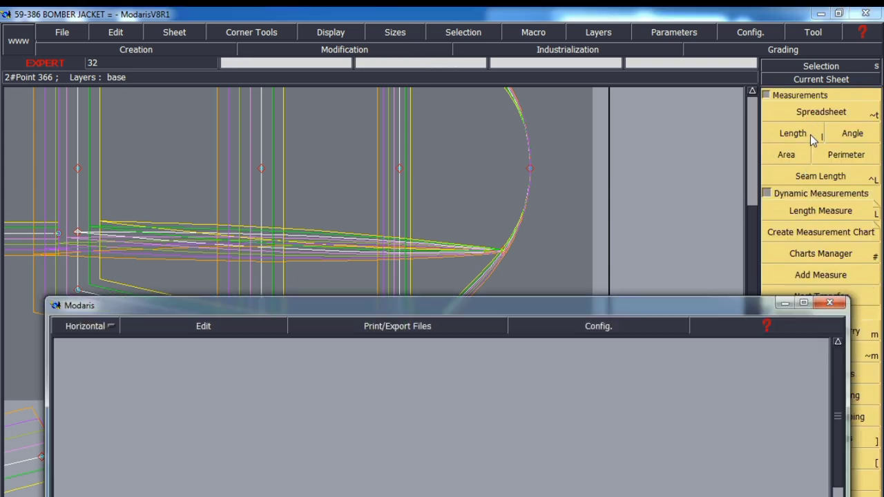
pyautogui.click(576, 303)
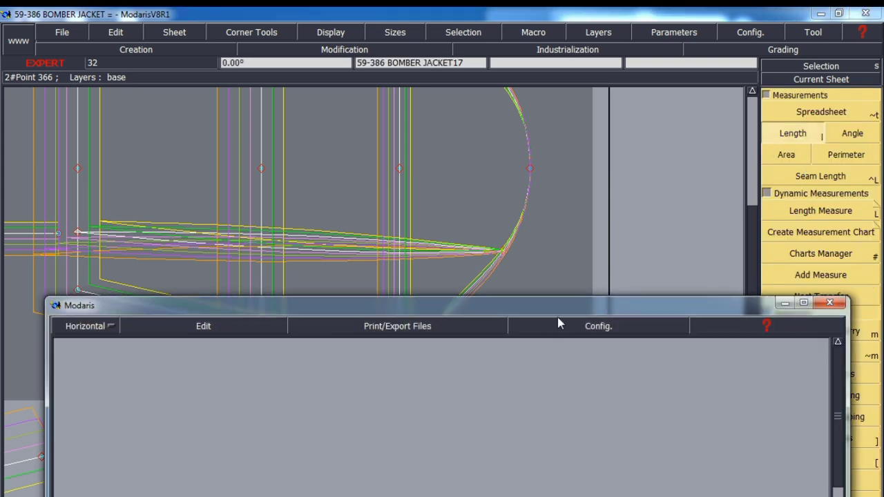
pyautogui.moveTo(565, 304); pyautogui.dragTo(534, 444)
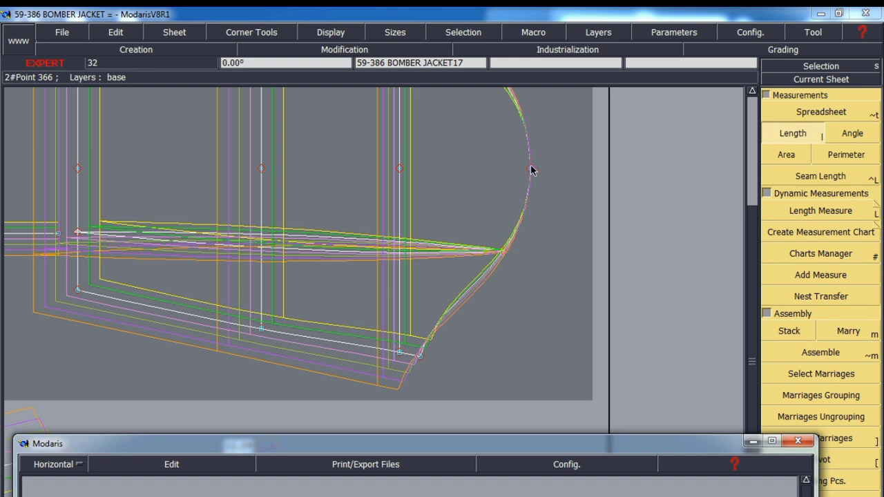
pyautogui.click(530, 170)
pyautogui.click(503, 250)
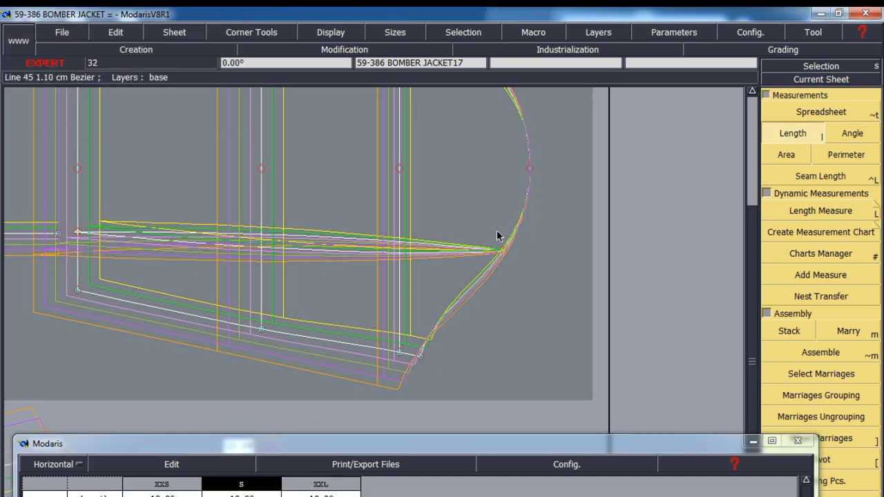
# Clear that chart entry and measure the sleeve cap from the new point to the cap's lower end
pyautogui.scroll(-3, 497, 236)
pyautogui.click(148, 464)
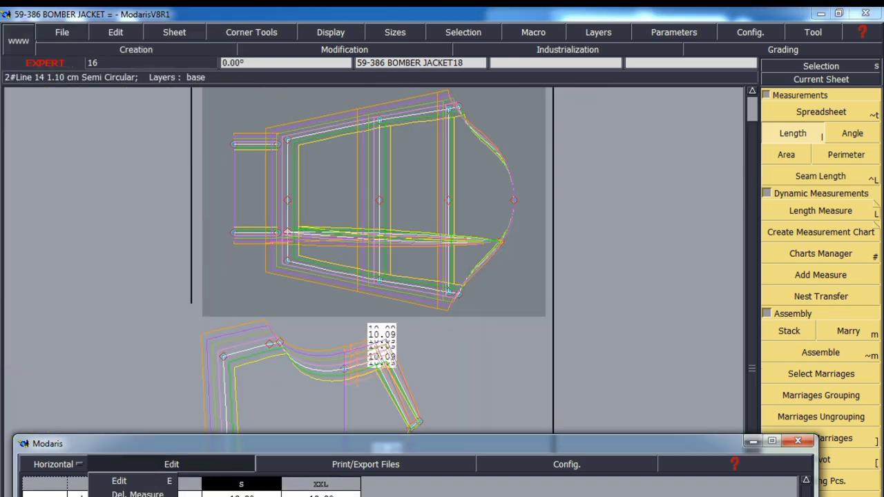
pyautogui.click(138, 493)
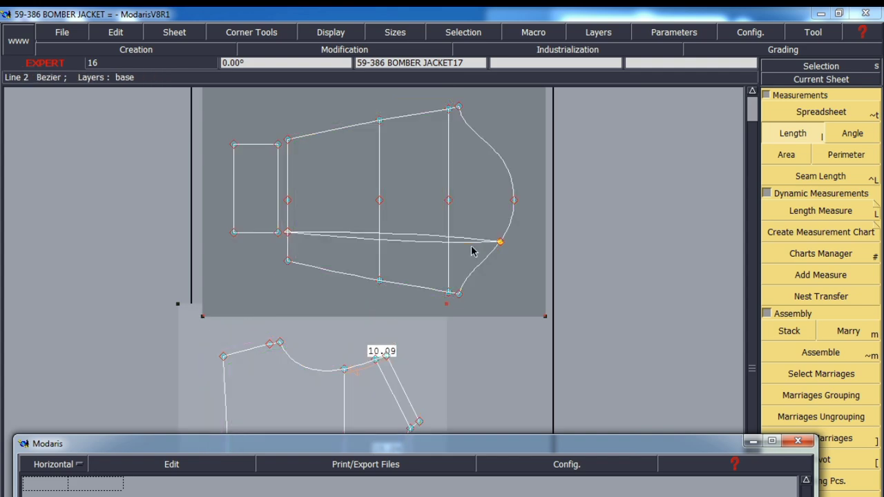
pyautogui.click(498, 242)
pyautogui.click(456, 297)
pyautogui.click(458, 293)
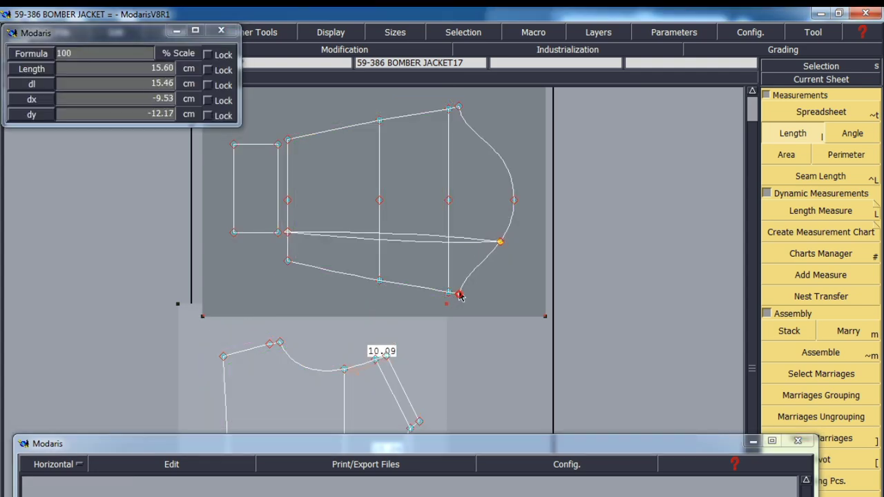
# Measure the bodice armhole from the shoulder corner to the upper end of the inner vertical line
pyautogui.scroll(-3, 457, 237)
pyautogui.scroll(7, 406, 290)
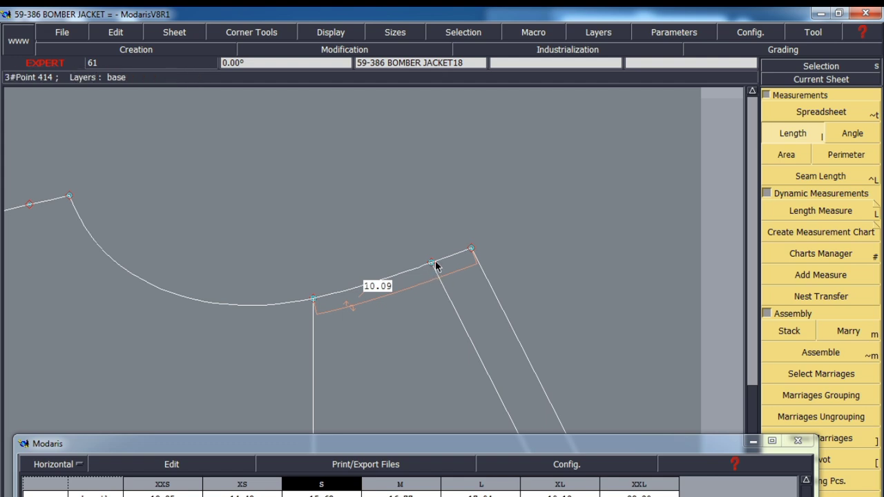
pyautogui.scroll(2, 470, 261)
pyautogui.click(470, 248)
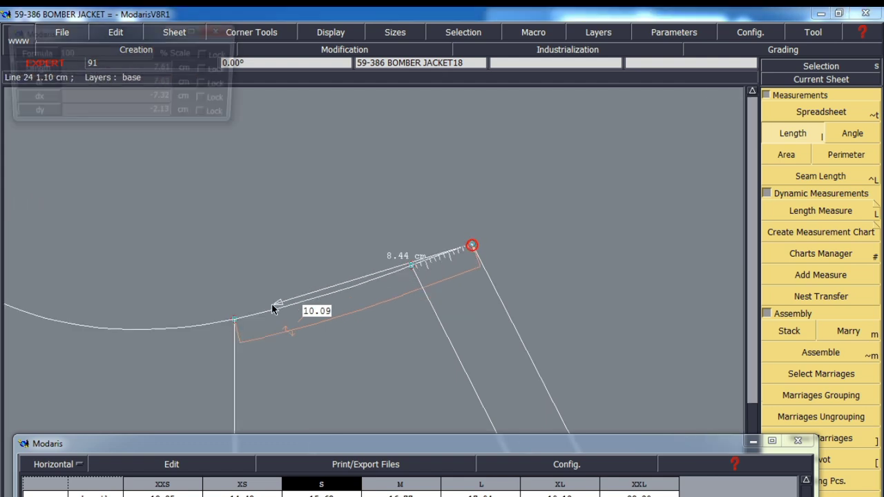
pyautogui.click(237, 316)
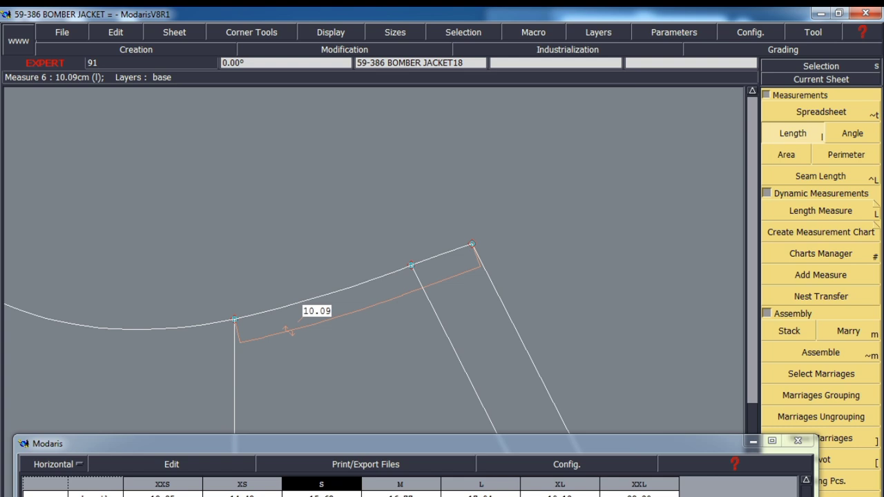
# Display all graded sizes again and examine the new point on the sleeve cap across them
pyautogui.scroll(-3, 406, 286)
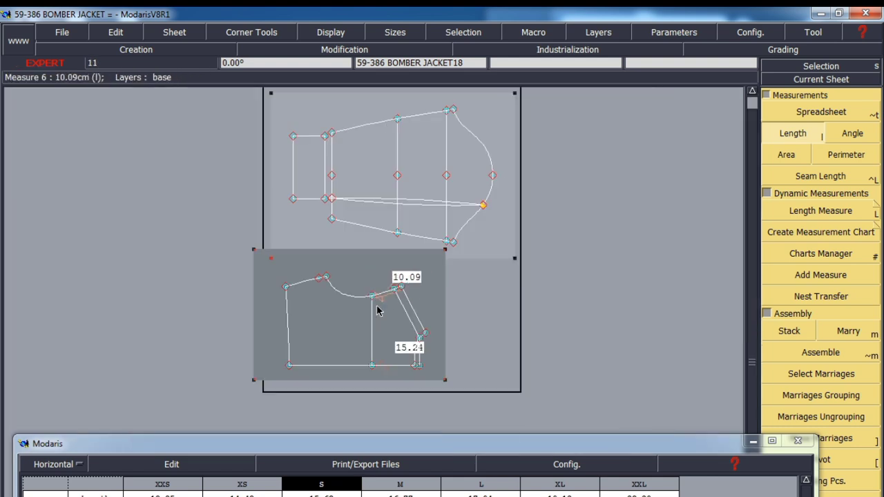
pyautogui.scroll(2, 484, 197)
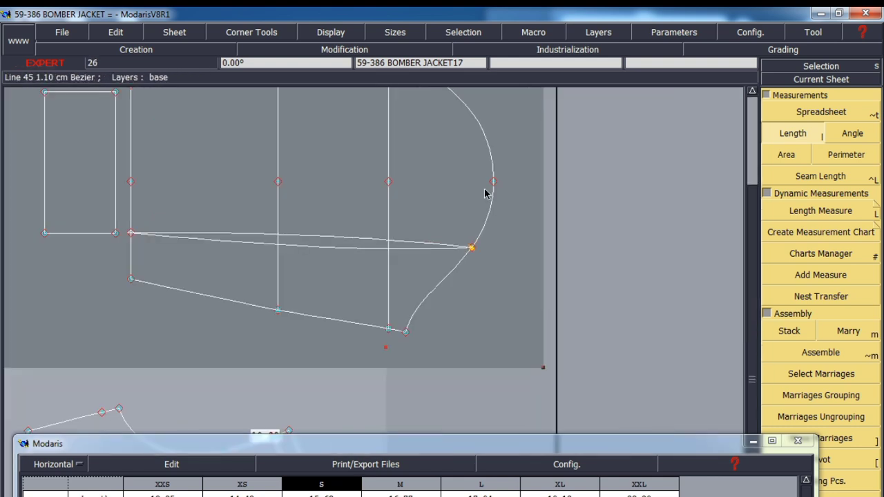
pyautogui.press('F10')
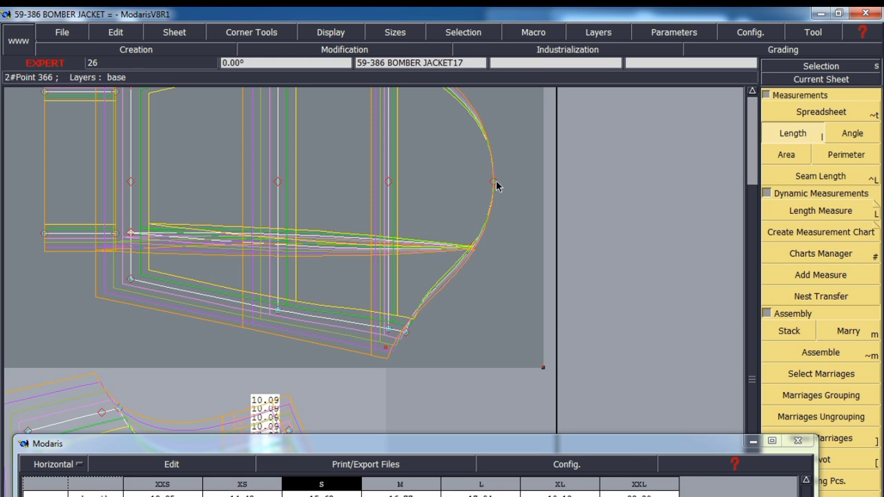
pyautogui.scroll(3, 473, 259)
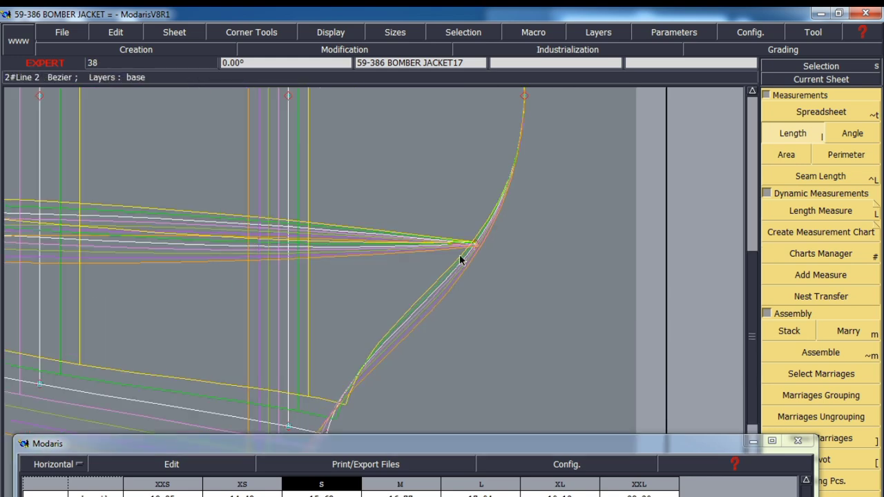
pyautogui.scroll(3, 473, 255)
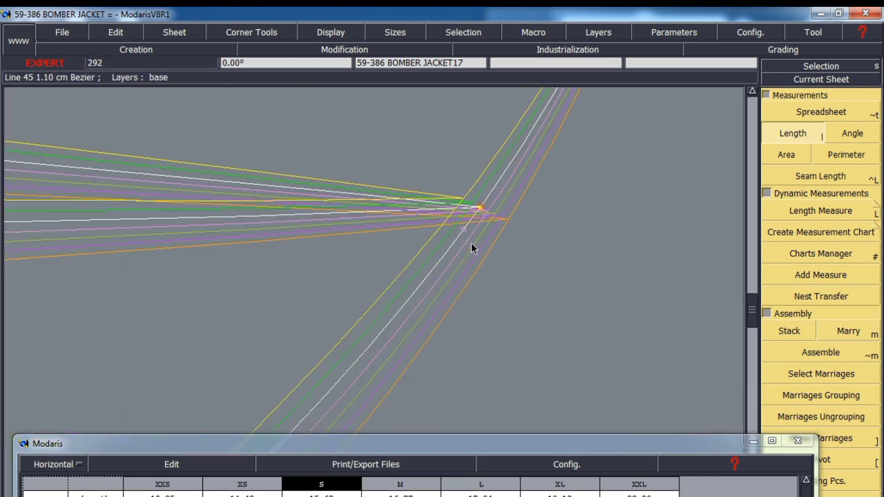
pyautogui.scroll(-4, 471, 243)
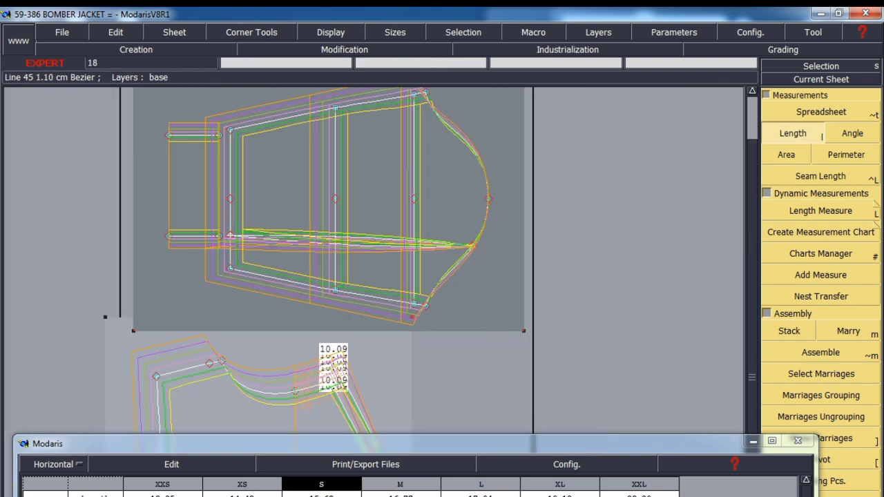
# Delete the recorded lengths from the measurement chart and return to the sleeve and bodice sheets
pyautogui.click(169, 465)
pyautogui.click(158, 496)
pyautogui.moveTo(571, 449); pyautogui.dragTo(557, 257)
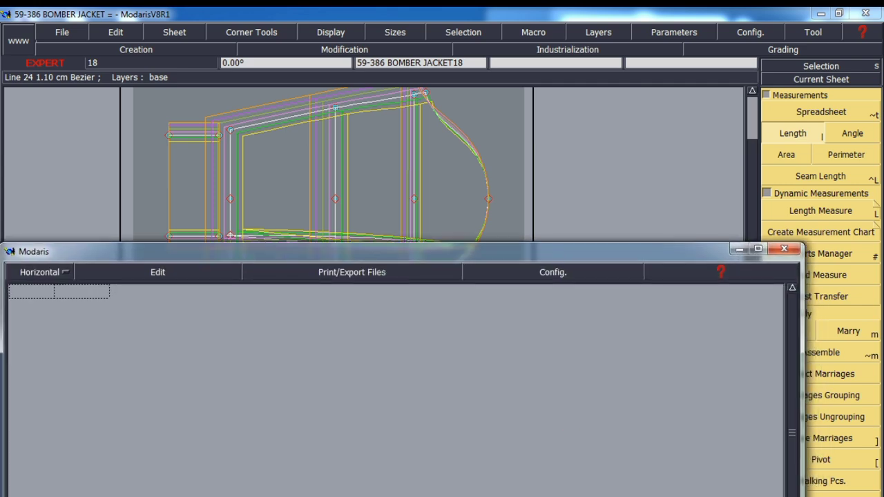
pyautogui.click(521, 228)
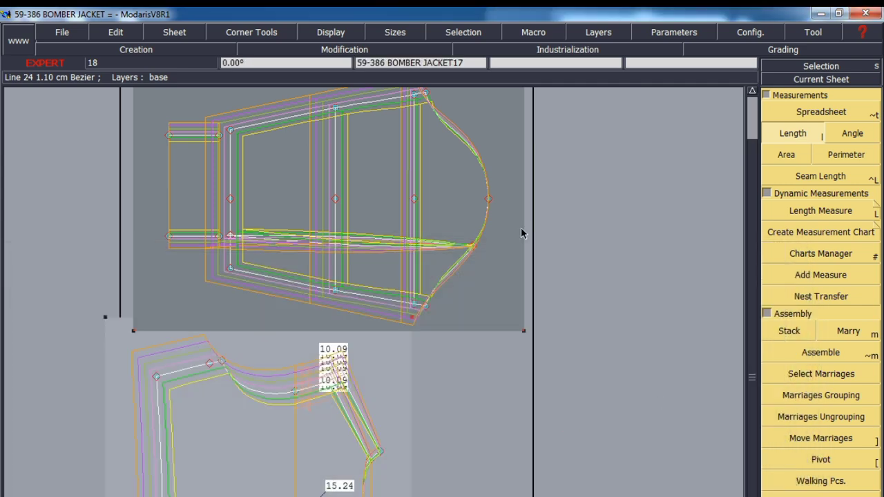
# Hide the graded sizes and undo both curved hem-to-cap lines on the sleeve
pyautogui.press('F10')
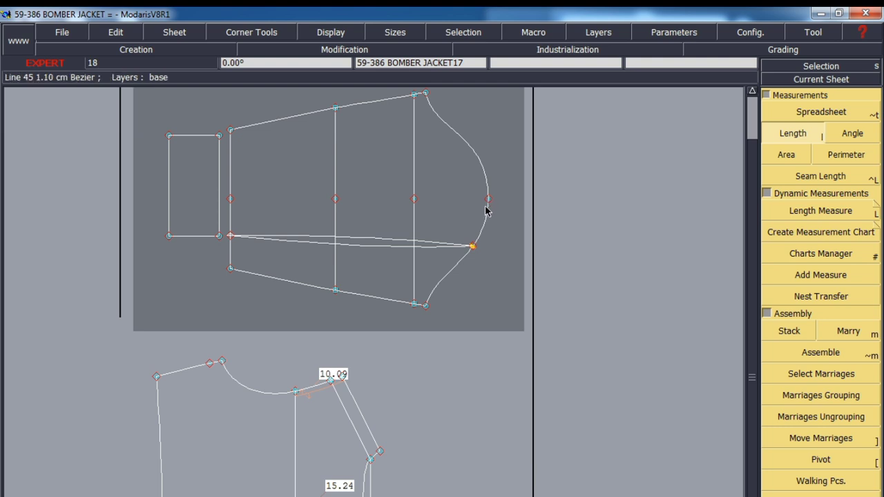
pyautogui.hotkey('ctrl', 'z')
pyautogui.hotkey('ctrl', 'z')
pyautogui.hotkey('ctrl', 'z')
pyautogui.hotkey('ctrl', 'z')
pyautogui.hotkey('ctrl', 'z')
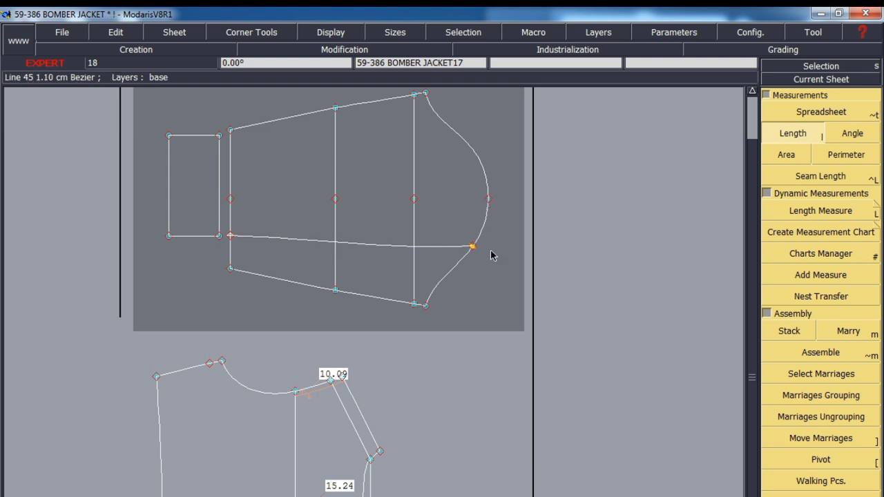
pyautogui.hotkey('ctrl', 'z')
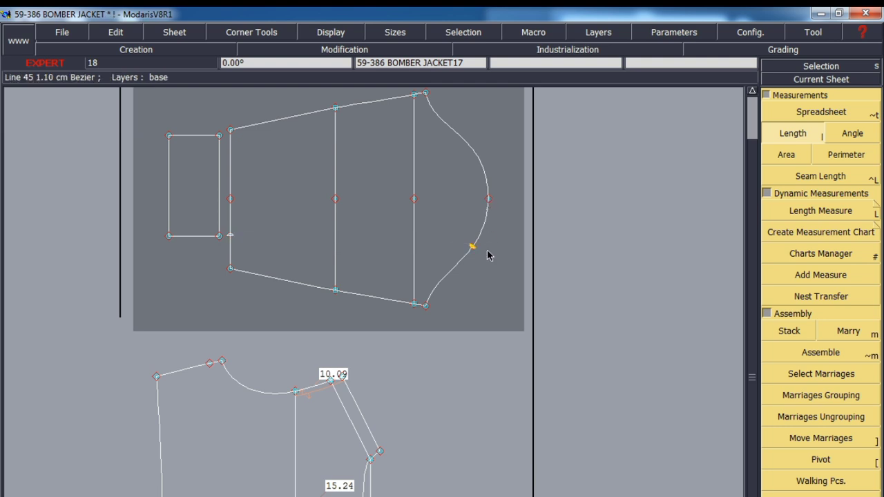
# Delete the length measure along the bodice armhole, accepting its removal although other objects use it
pyautogui.scroll(3, 290, 390)
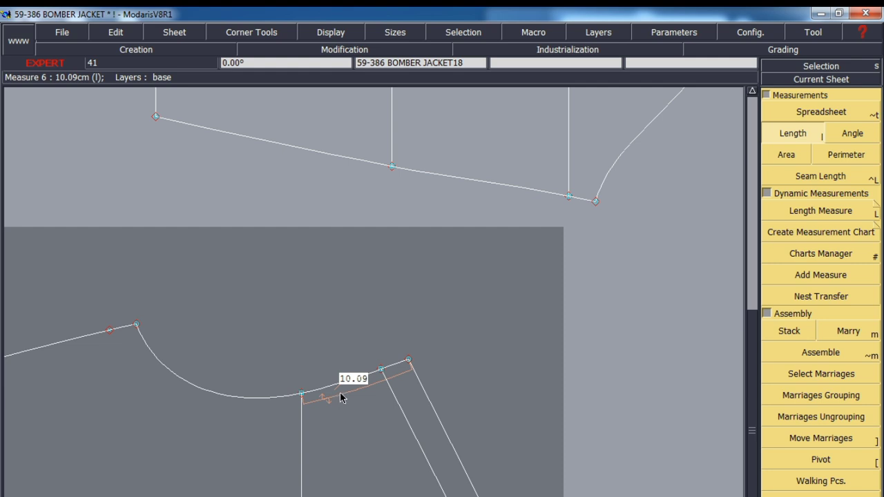
pyautogui.press('Delete')
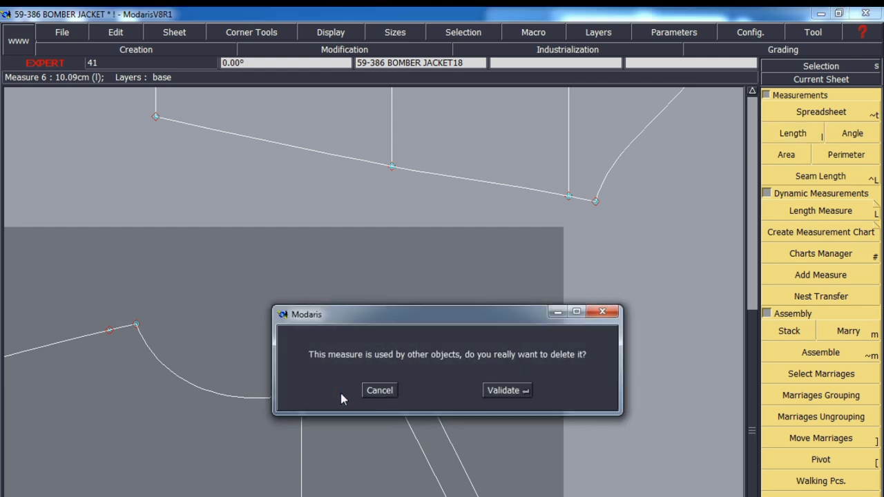
pyautogui.click(387, 391)
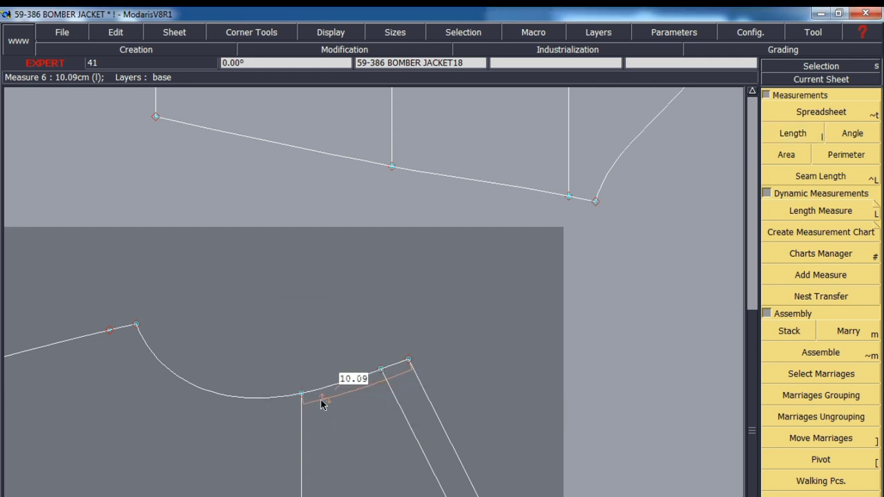
pyautogui.press('Delete')
pyautogui.click(520, 393)
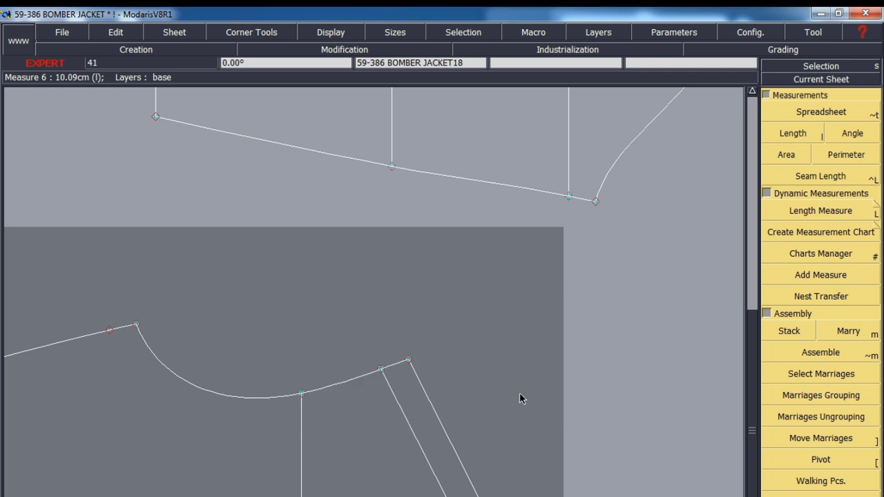
pyautogui.scroll(-2, 429, 431)
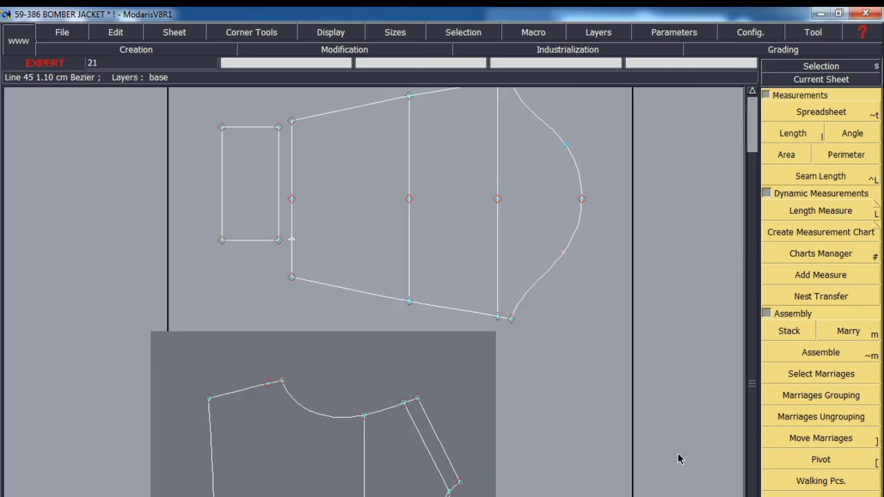
pyautogui.press('F3')
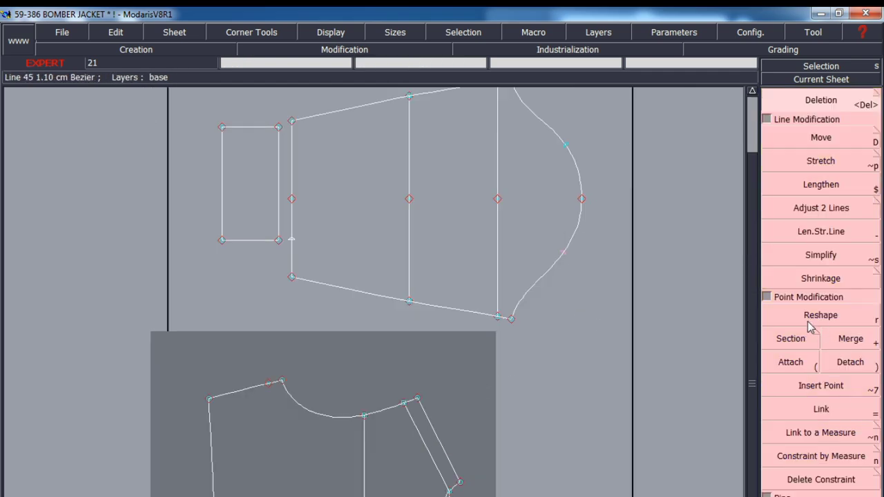
pyautogui.click(790, 362)
pyautogui.click(369, 423)
pyautogui.click(388, 430)
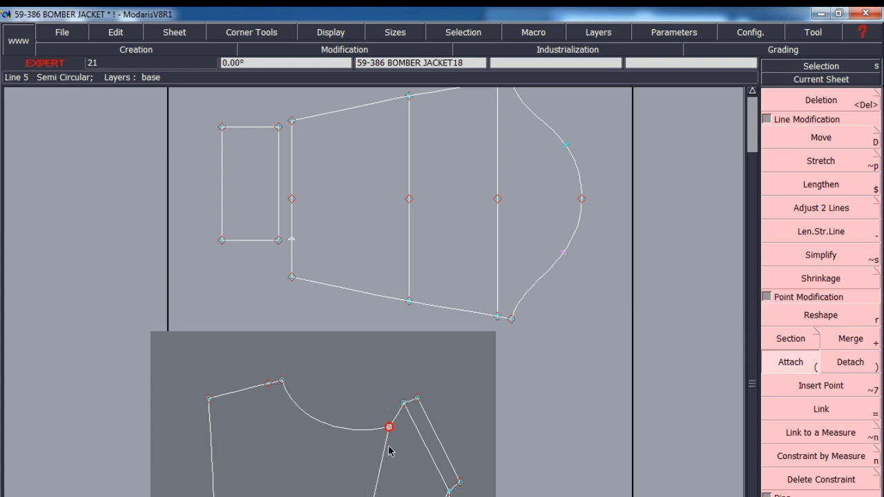
pyautogui.hotkey('ctrl', 'z')
pyautogui.click(418, 398)
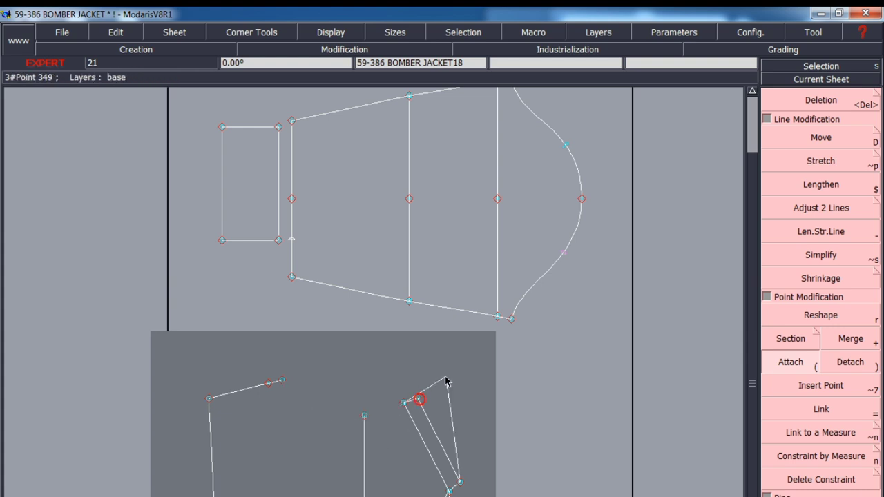
pyautogui.click(446, 376)
pyautogui.hotkey('ctrl', 'z')
pyautogui.click(405, 405)
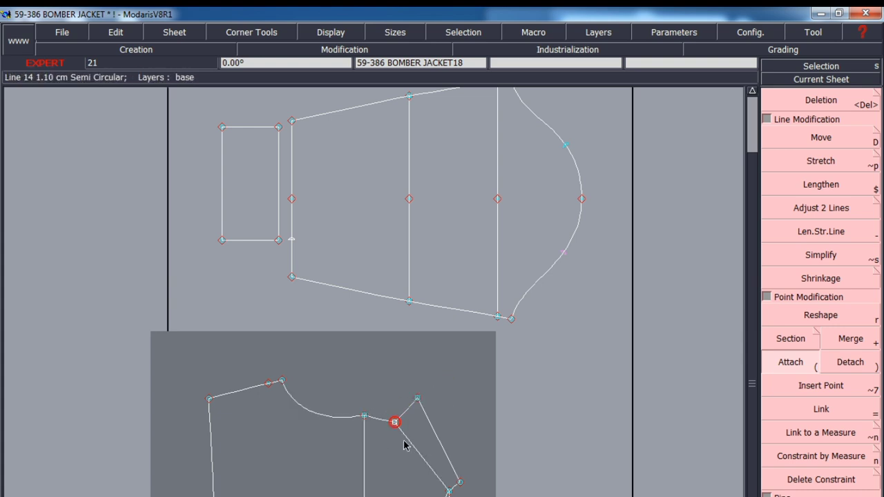
pyautogui.hotkey('ctrl', 'z')
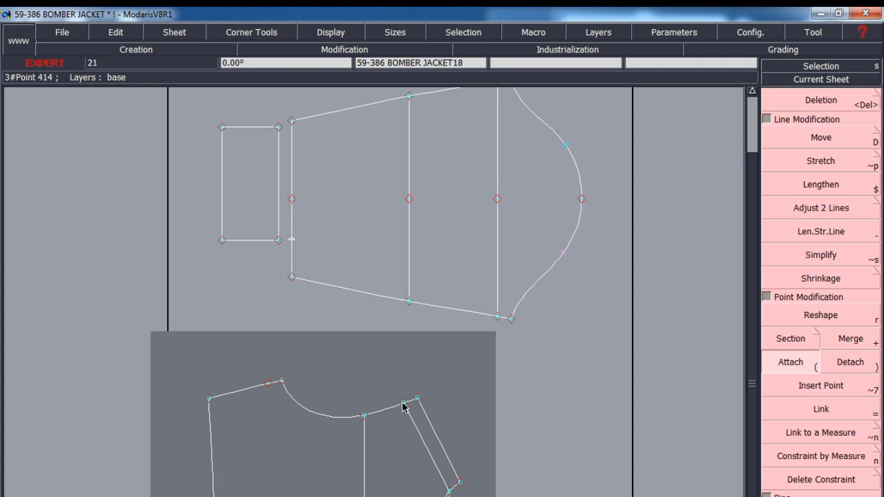
# Create a dynamic length measure along the bodice armhole from the shoulder corner to the upper end of the inner vertical line
pyautogui.press('l')
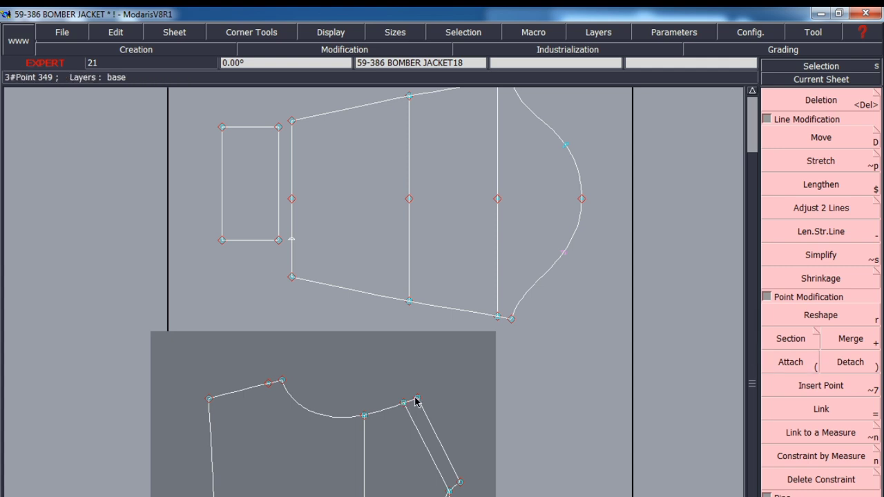
pyautogui.click(417, 400)
pyautogui.click(262, 410)
pyautogui.click(487, 376)
pyautogui.hotkey('ctrl', 'z')
pyautogui.click(417, 401)
pyautogui.click(366, 416)
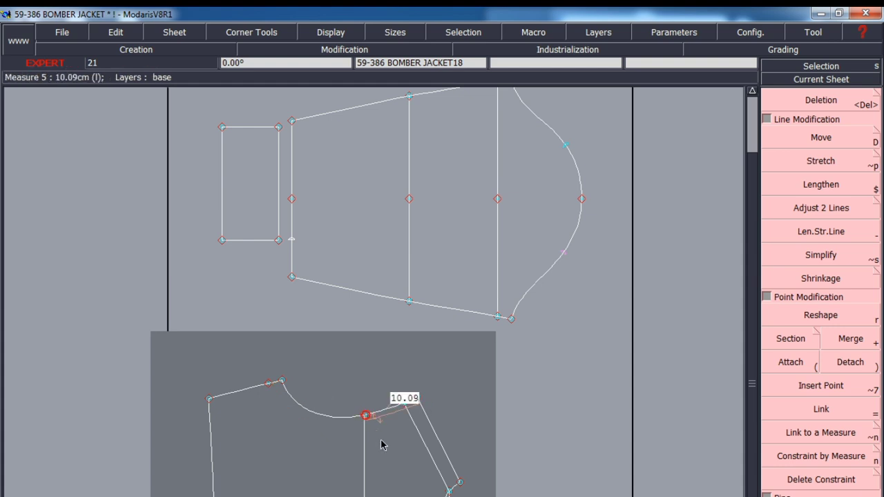
pyautogui.scroll(1, 441, 388)
pyautogui.scroll(-2, 421, 414)
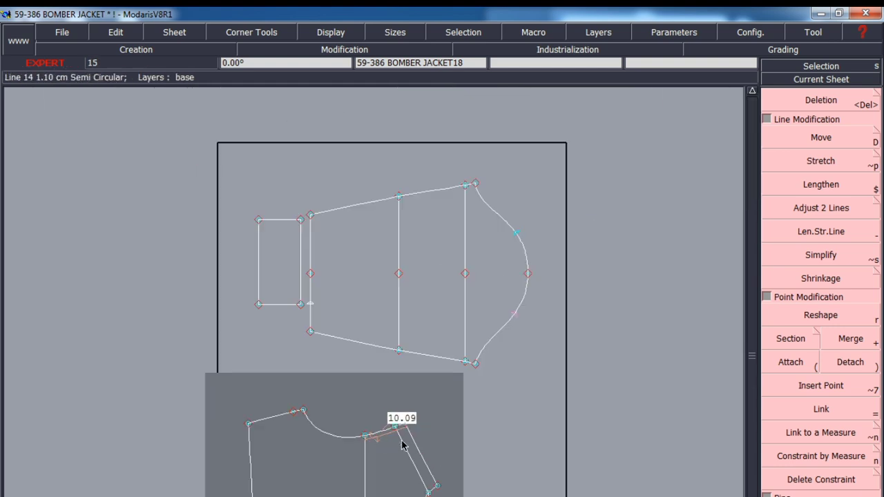
pyautogui.scroll(1, 526, 295)
pyautogui.scroll(1, 526, 295)
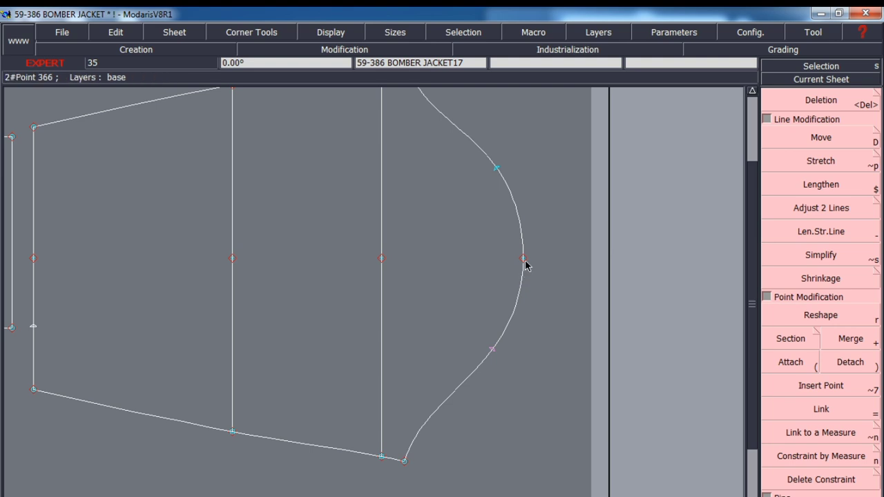
# Show the graded sizes and check the grading values of the sleeve cap's centre point
pyautogui.press('F9')
pyautogui.press('F10')
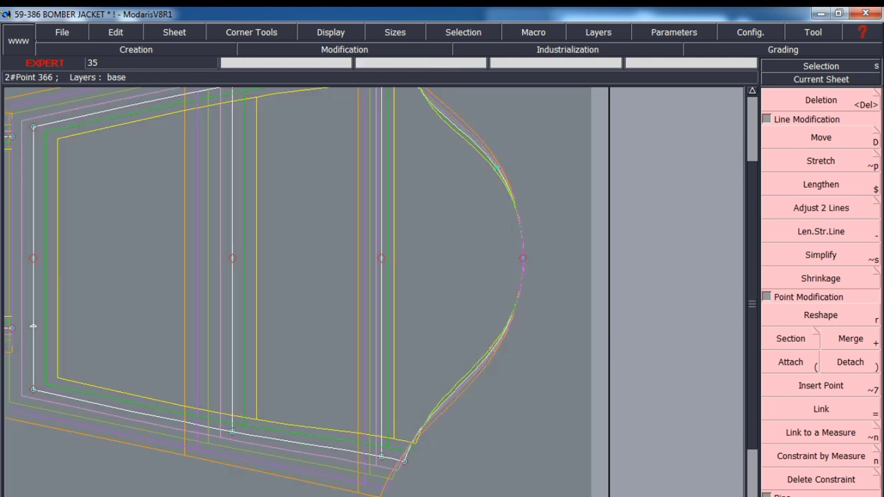
pyautogui.press('F6')
pyautogui.click(835, 116)
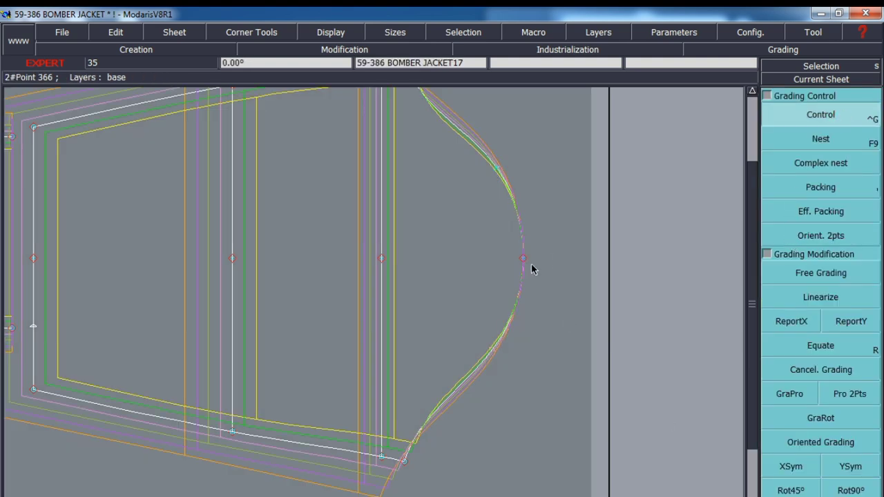
pyautogui.click(523, 259)
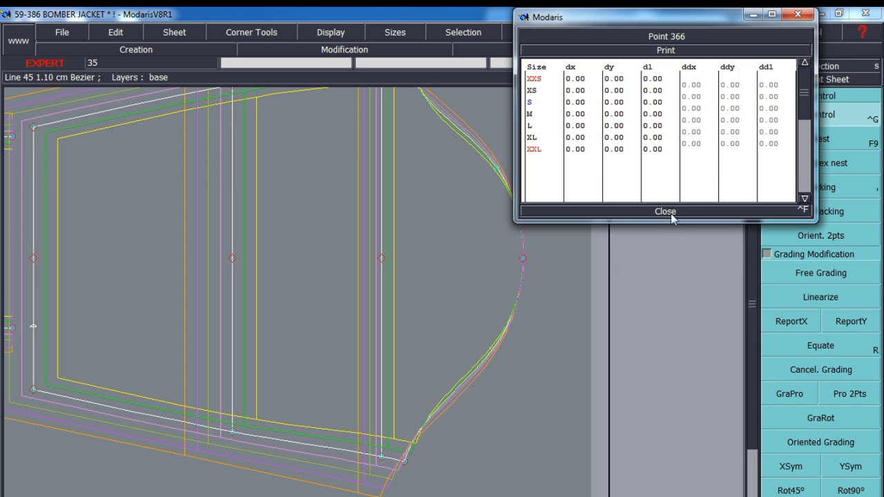
pyautogui.click(664, 211)
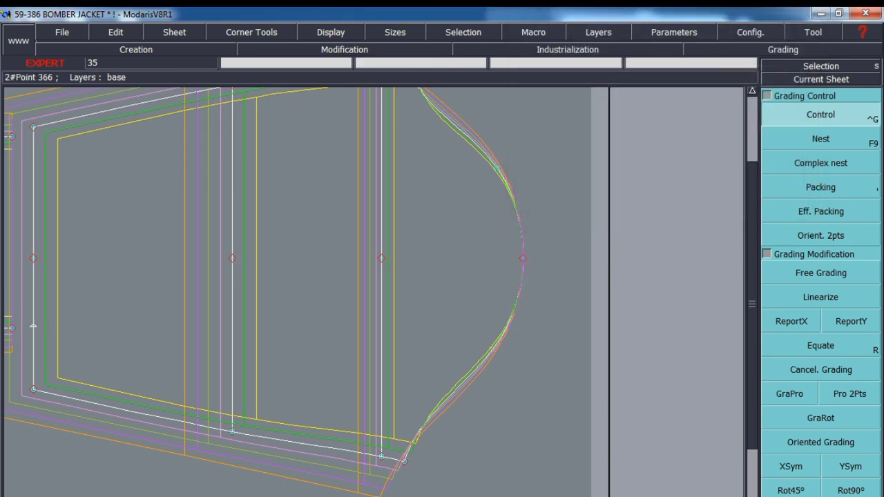
# Add a developed point on the sleeve cap curve below its centre point and hide the graded sizes
pyautogui.press('F1')
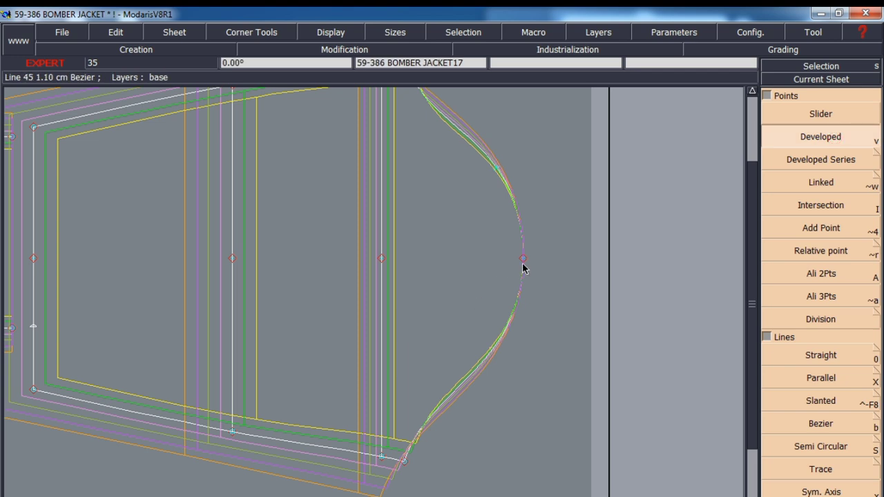
pyautogui.click(523, 260)
pyautogui.click(521, 294)
pyautogui.press('F10')
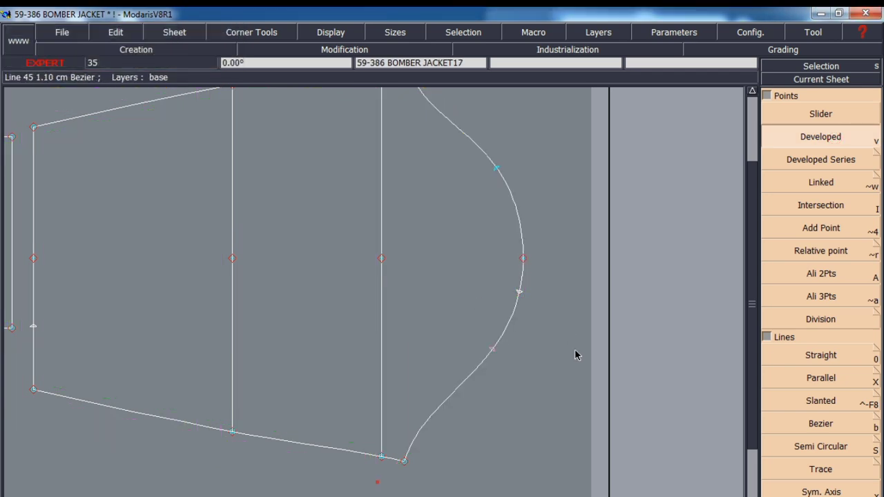
pyautogui.scroll(-1, 480, 292)
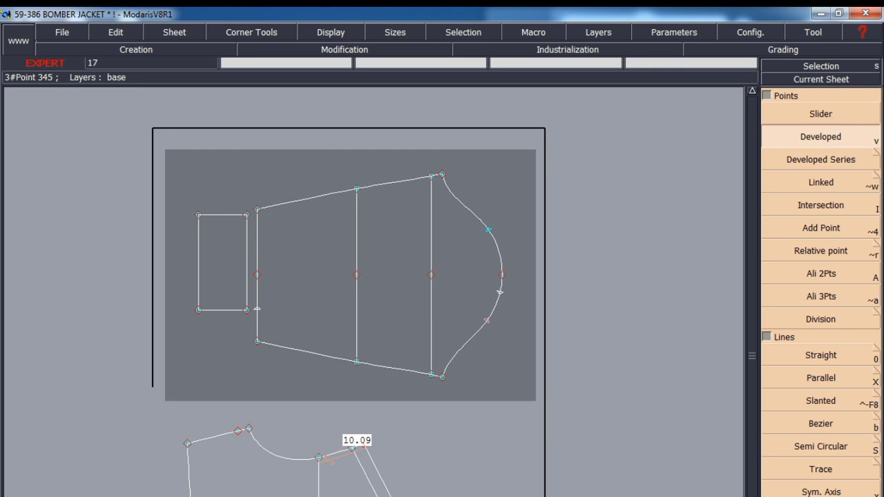
# Constrain the developed point on the sleeve cap by the dynamic length measure along the bodice armhole
pyautogui.press('F3')
pyautogui.click(829, 456)
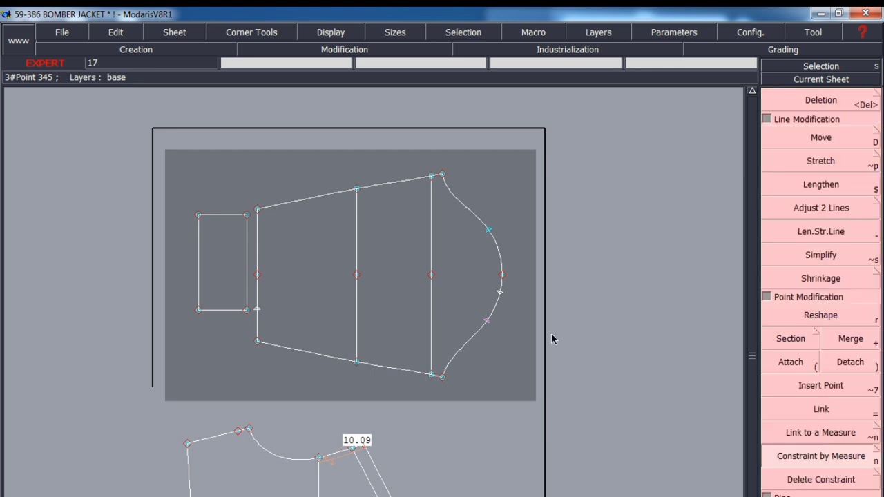
pyautogui.click(502, 295)
pyautogui.scroll(2, 308, 439)
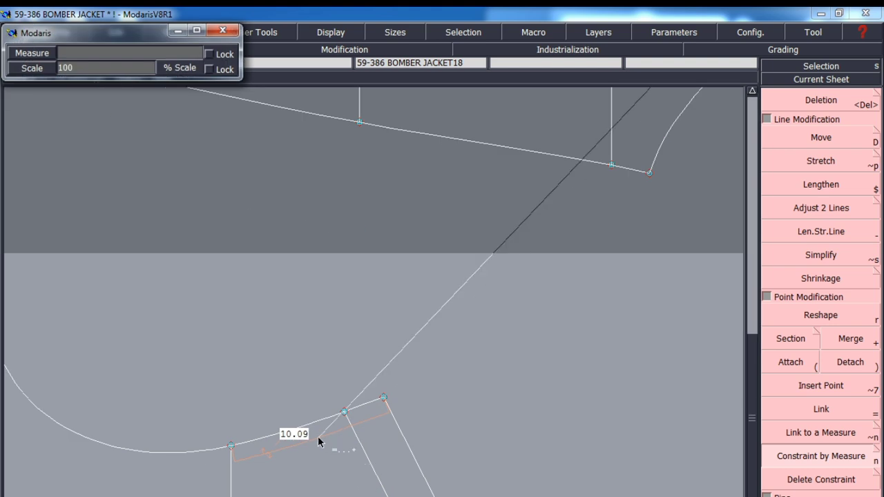
pyautogui.click(297, 387)
pyautogui.scroll(-2, 318, 473)
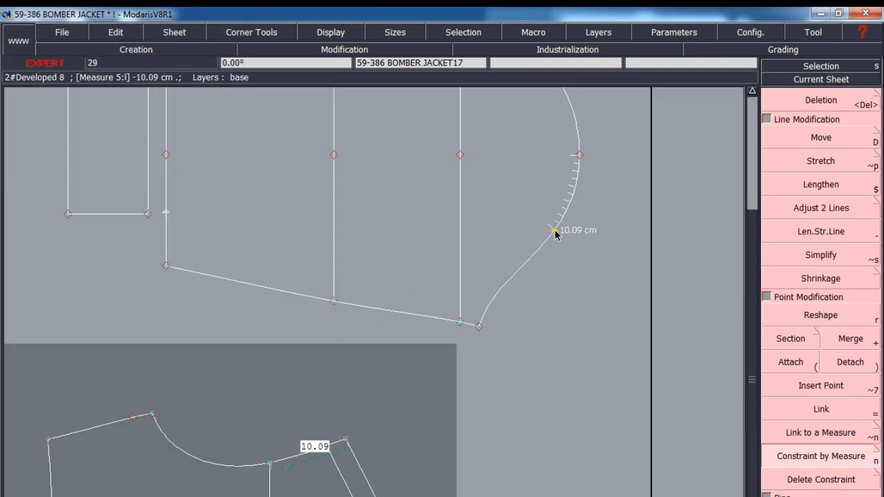
# Show the graded sizes, check the grading values of the constrained cap point, and hide the sizes again
pyautogui.press('F9')
pyautogui.press('F10')
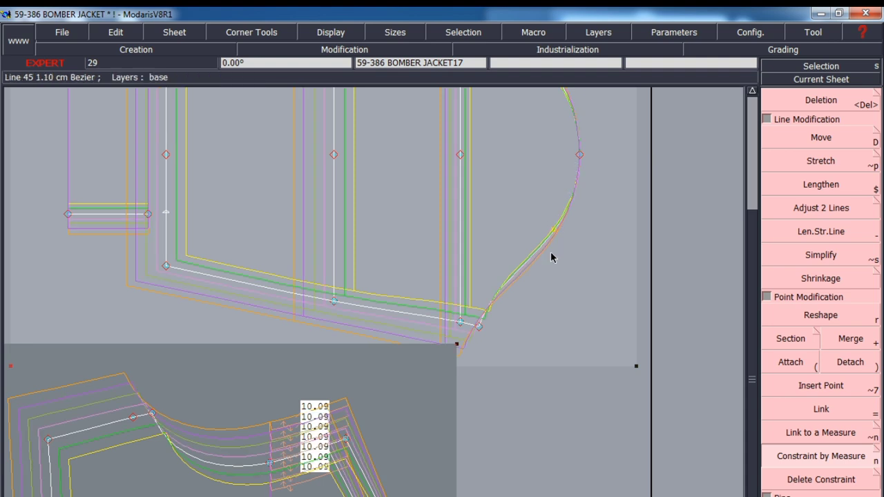
pyautogui.press('F6')
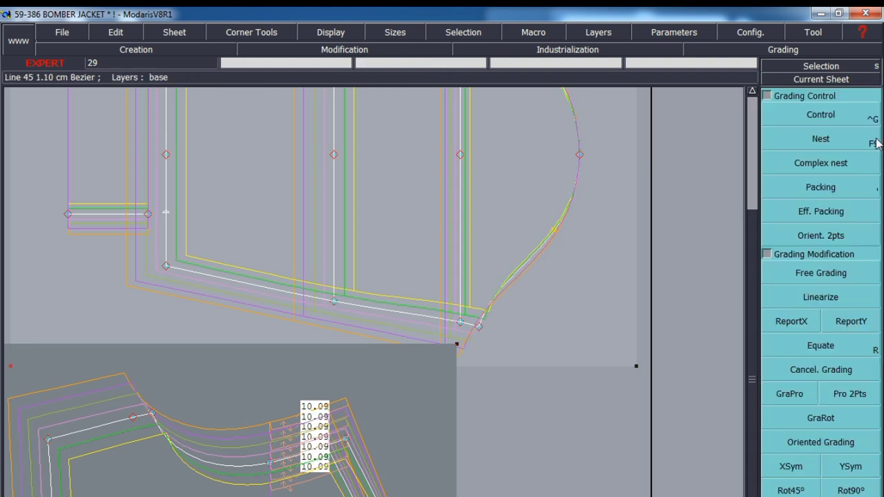
pyautogui.click(834, 114)
pyautogui.click(551, 233)
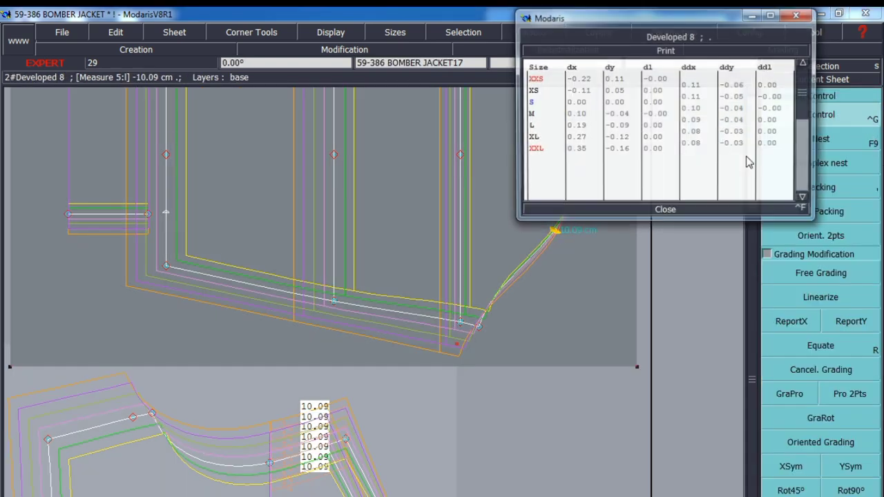
pyautogui.click(666, 212)
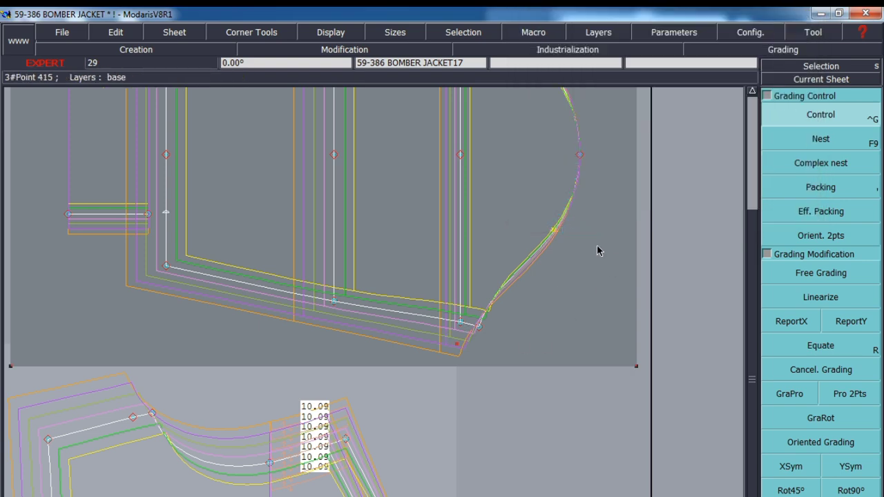
pyautogui.press('F9')
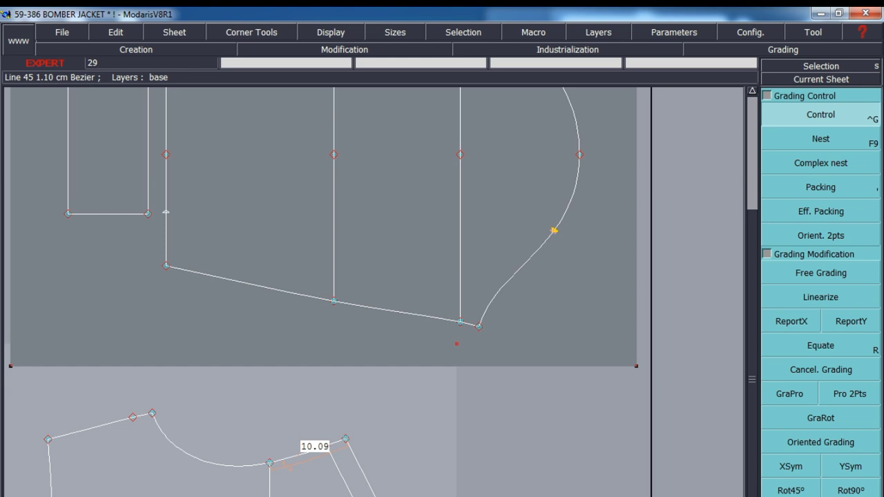
# Measure the sleeve cap length from the centre point to the constrained point in the measurement chart
pyautogui.press('F8')
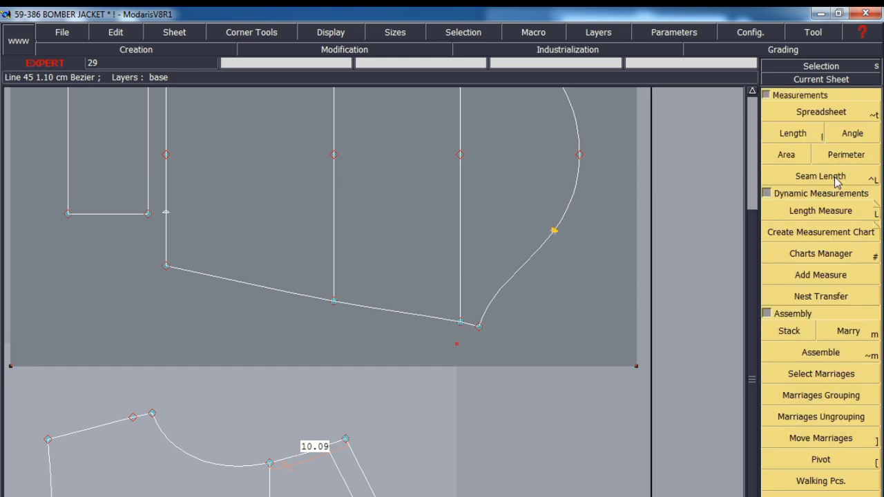
pyautogui.click(807, 134)
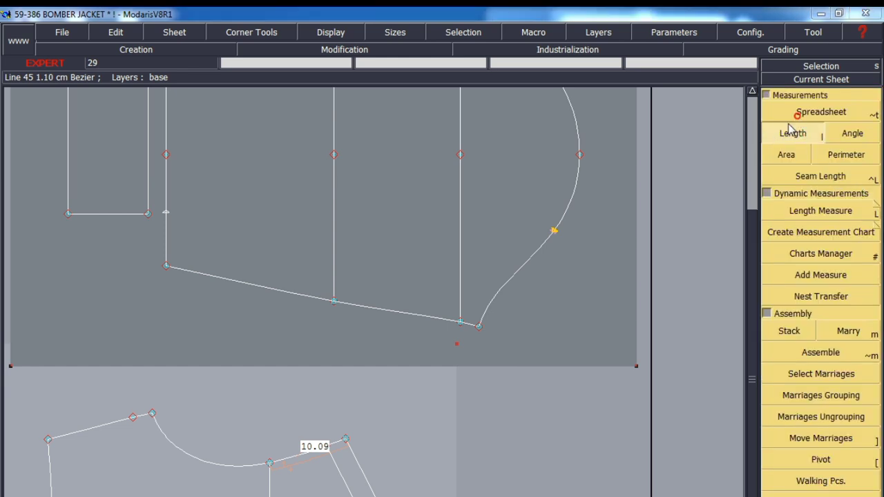
pyautogui.scroll(2, 573, 158)
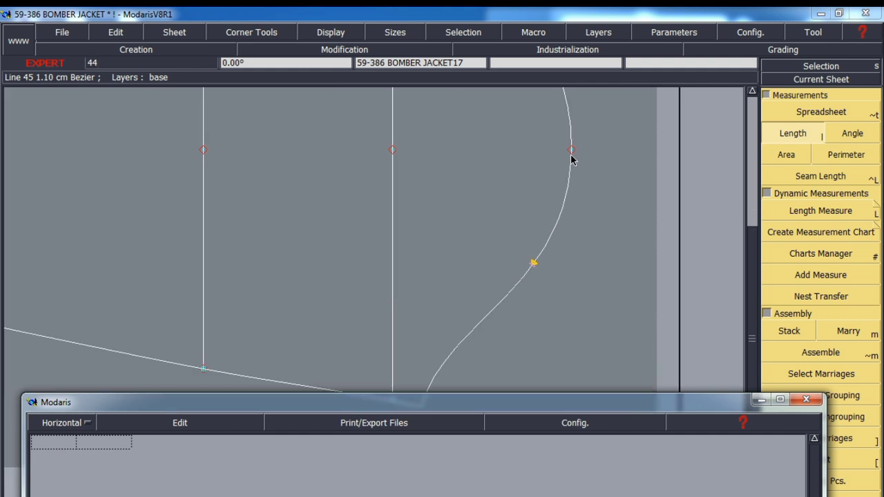
pyautogui.click(570, 151)
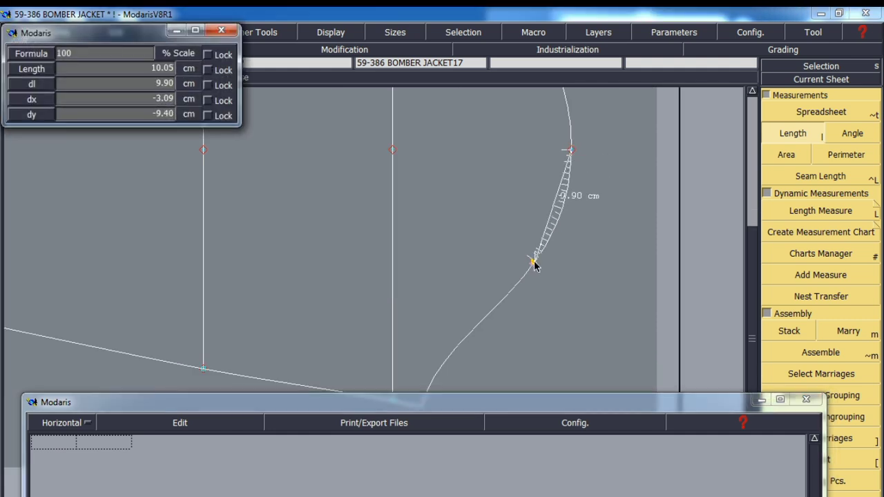
pyautogui.click(534, 263)
pyautogui.scroll(-3, 535, 261)
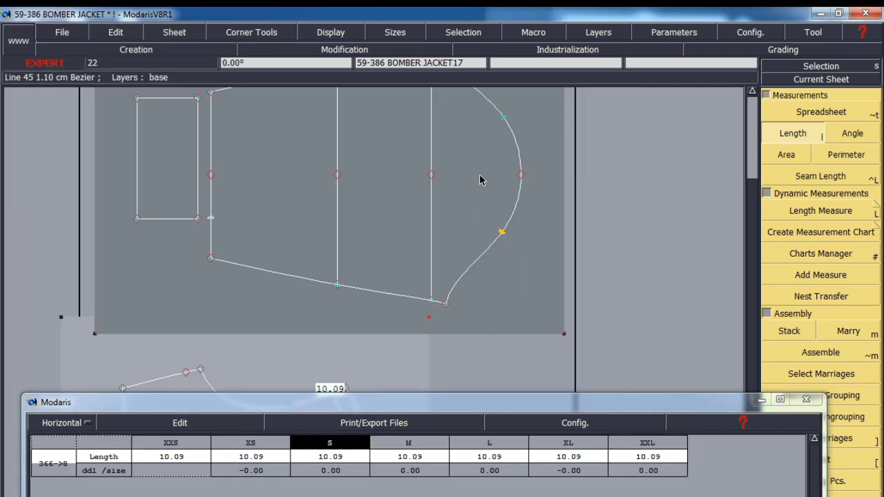
# Measure the bodice armhole from the shoulder corner to the inner vertical line's upper end, then clear the chart out of view
pyautogui.scroll(5, 397, 128)
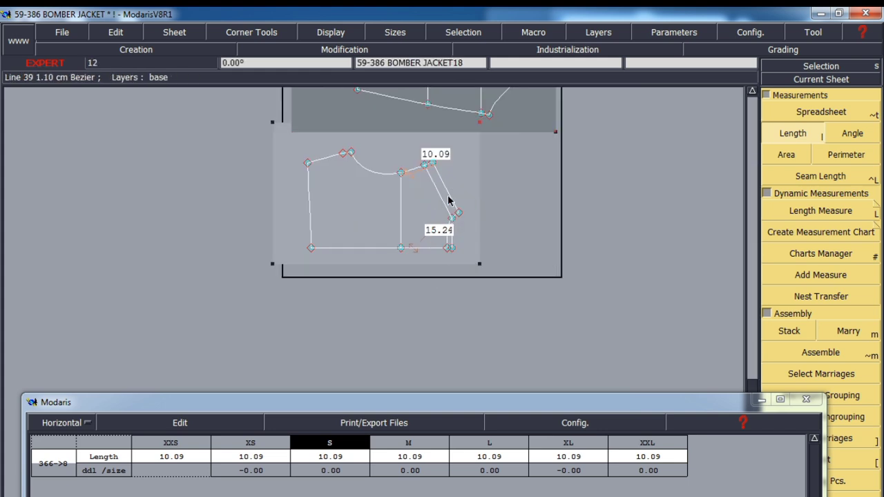
pyautogui.click(464, 145)
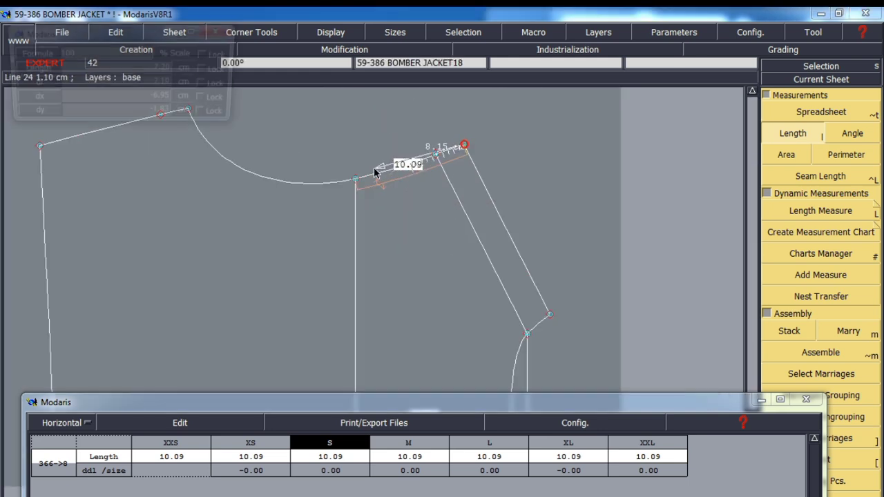
pyautogui.click(356, 181)
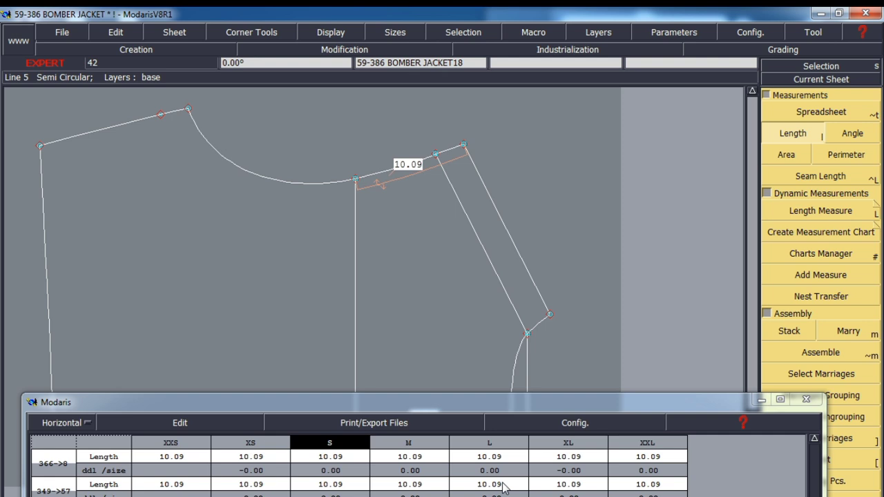
pyautogui.scroll(-1, 430, 249)
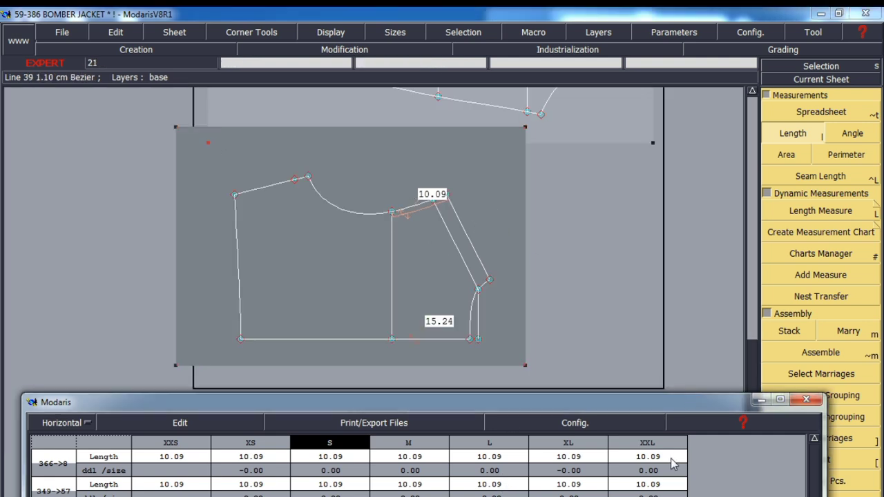
pyautogui.moveTo(654, 402); pyautogui.dragTo(637, 494)
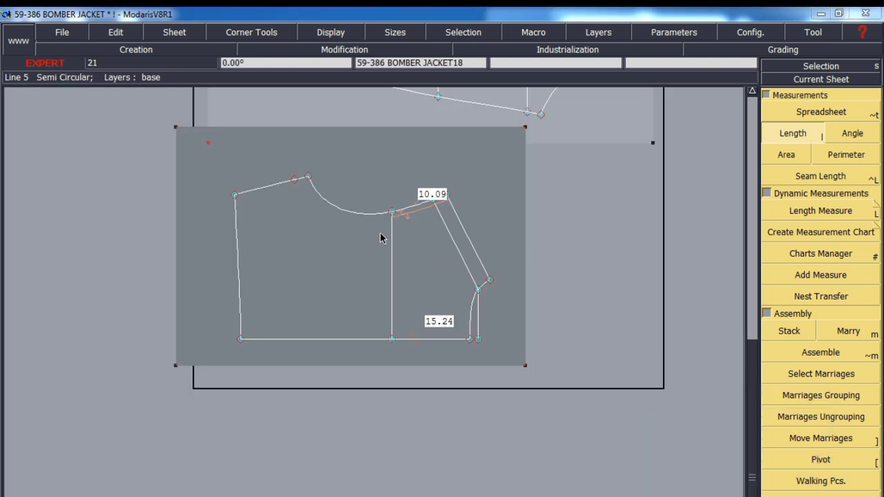
# With the graded sizes shown, draw a Bezier line from the sleeve hem point to the constrained cap point, then hide the sizes
pyautogui.press('F11')
pyautogui.scroll(-1, 442, 262)
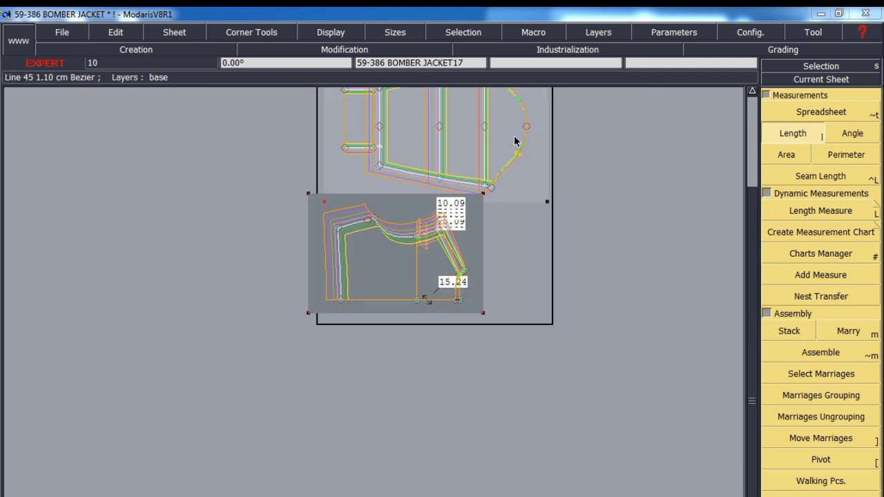
pyautogui.scroll(1, 518, 138)
pyautogui.scroll(1, 319, 151)
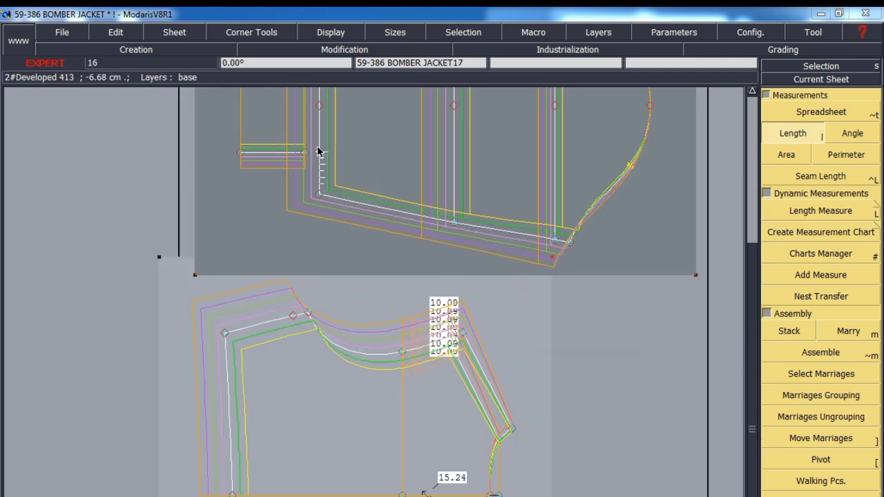
pyautogui.click(318, 152)
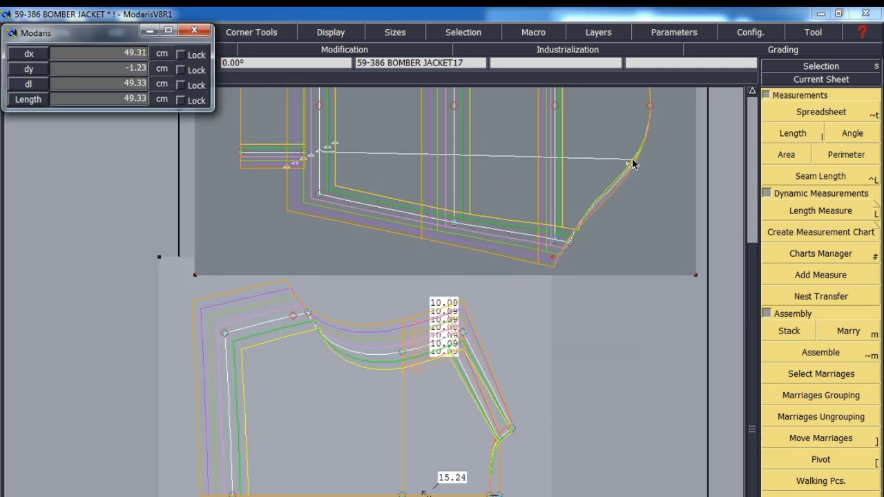
pyautogui.click(630, 164)
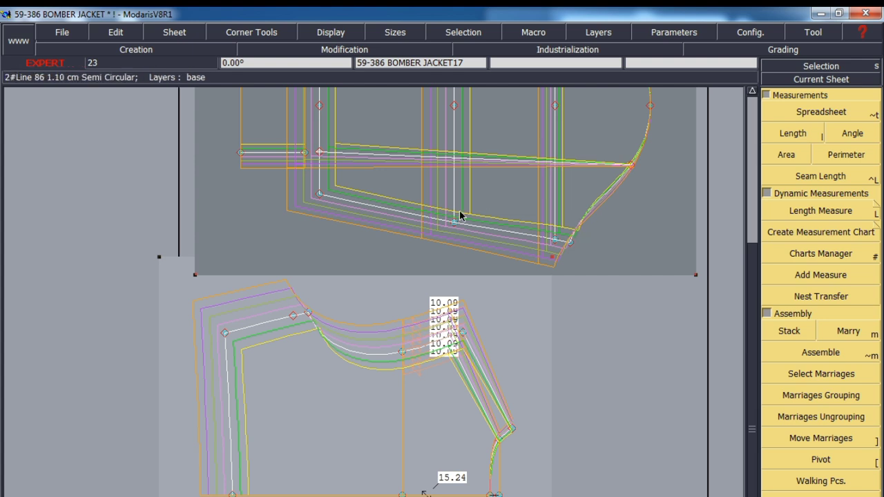
pyautogui.press('F9')
pyautogui.scroll(-1, 312, 231)
pyautogui.scroll(1, 417, 170)
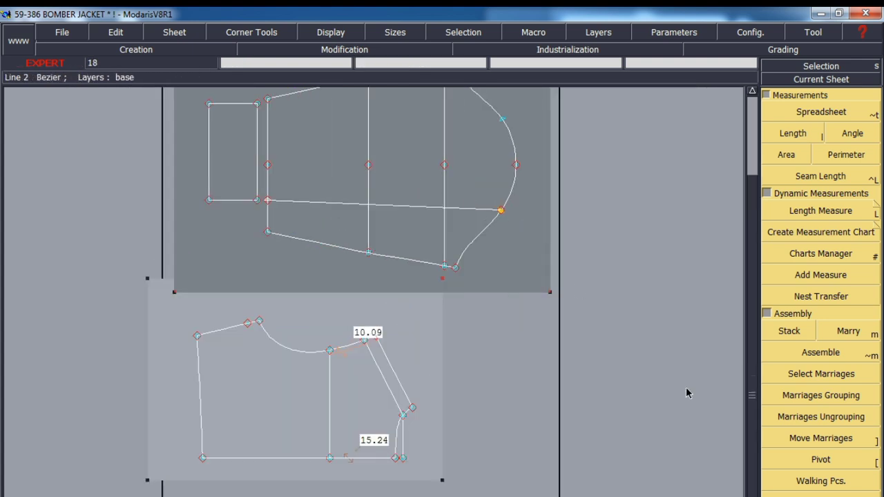
# Display the curve handles and reshape the hem-to-cap line to bow towards the sleeve's centre
pyautogui.hotkey('ctrl', 'p')
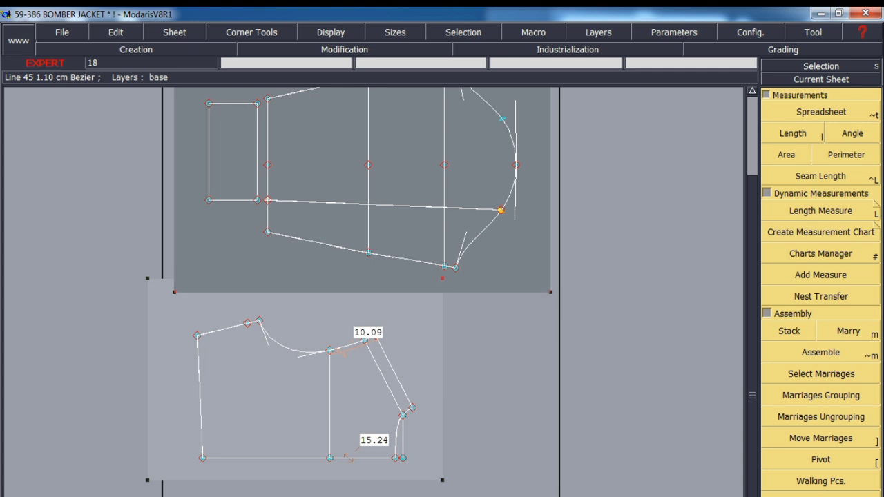
pyautogui.press('F3')
pyautogui.click(793, 311)
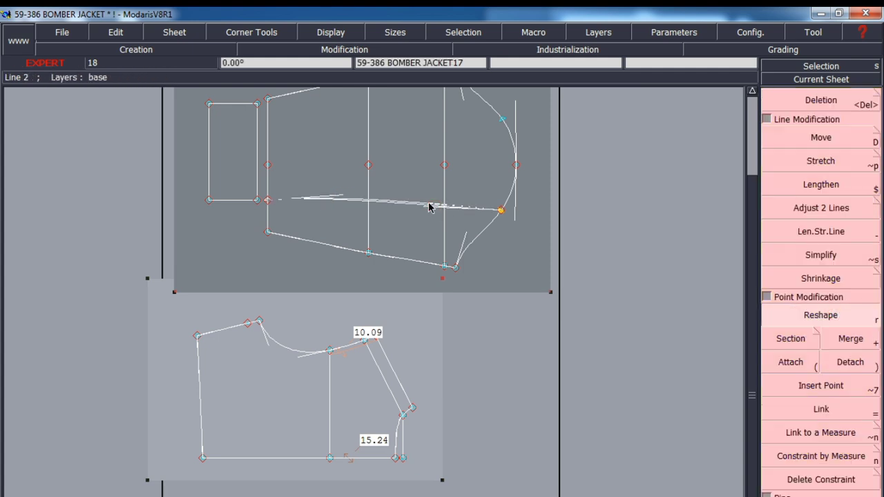
# Draw a second Bezier line from the sleeve hem point to the constrained cap point
pyautogui.press('d')
pyautogui.click(268, 201)
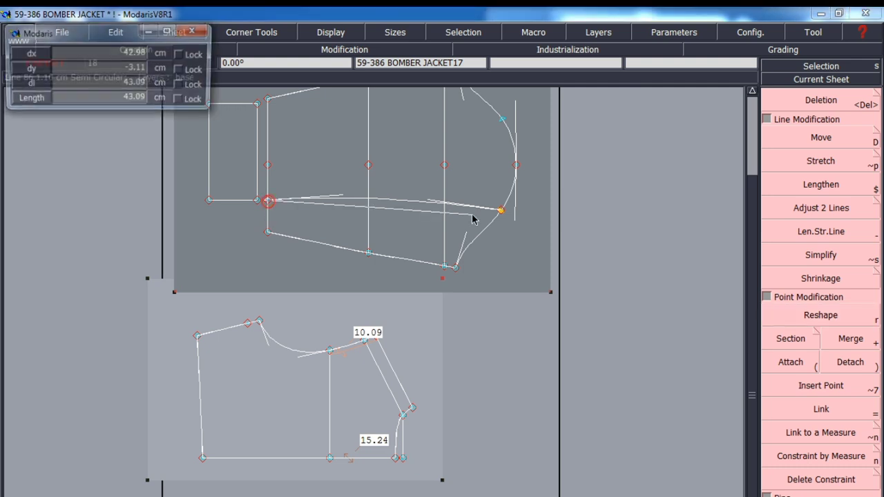
pyautogui.click(501, 210)
pyautogui.scroll(2, 401, 192)
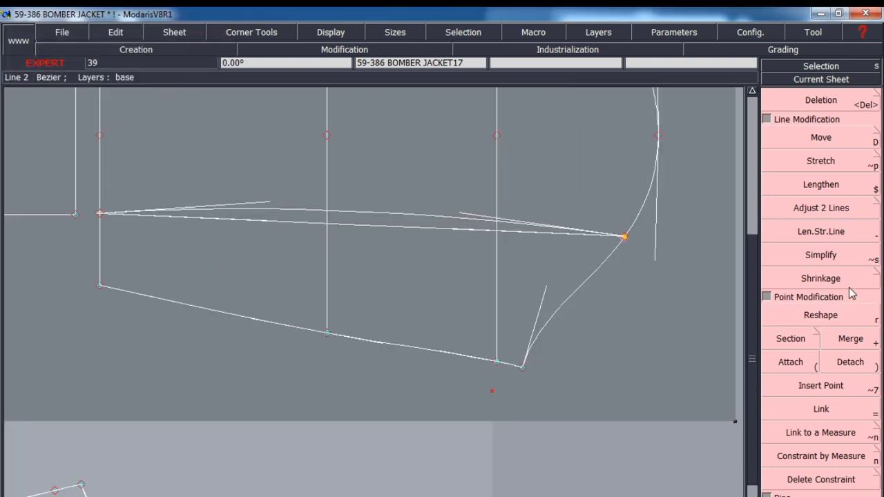
# Reshape the second hem-to-cap line so it bows away from the first line towards the sleeve's lower edge, then save the model
pyautogui.click(838, 316)
pyautogui.click(250, 218)
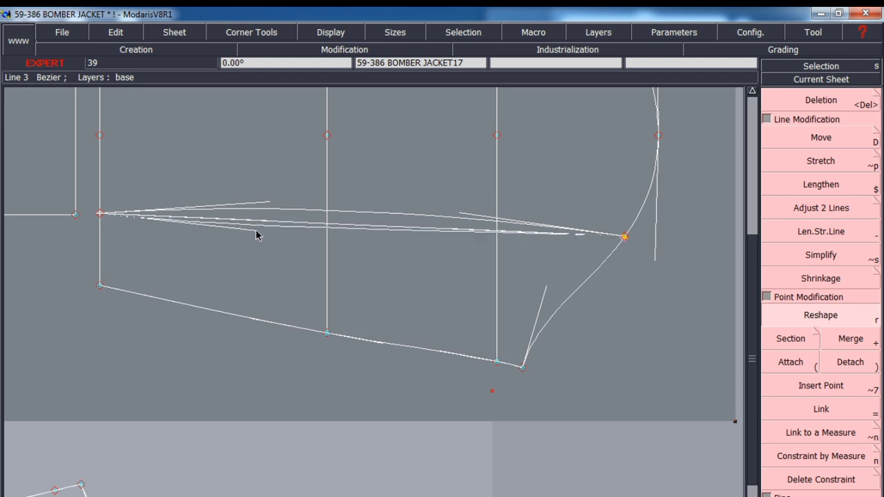
pyautogui.click(257, 229)
pyautogui.click(456, 227)
pyautogui.click(455, 239)
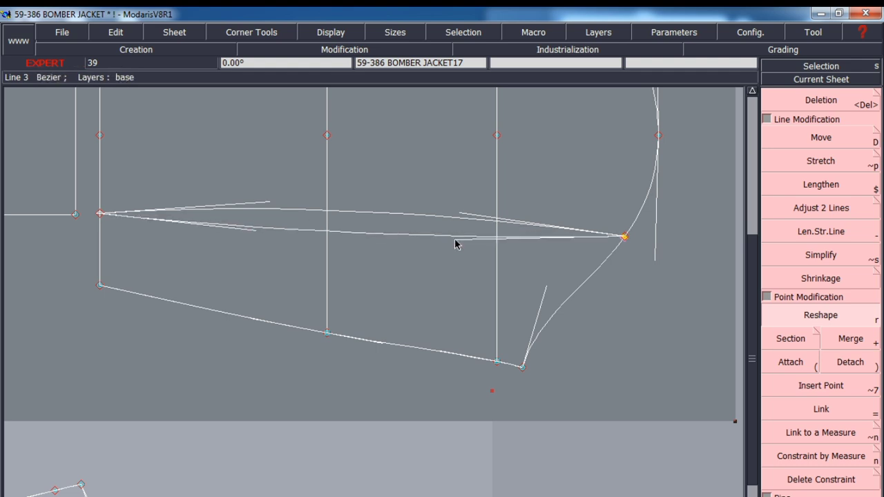
pyautogui.hotkey('ctrl', 's')
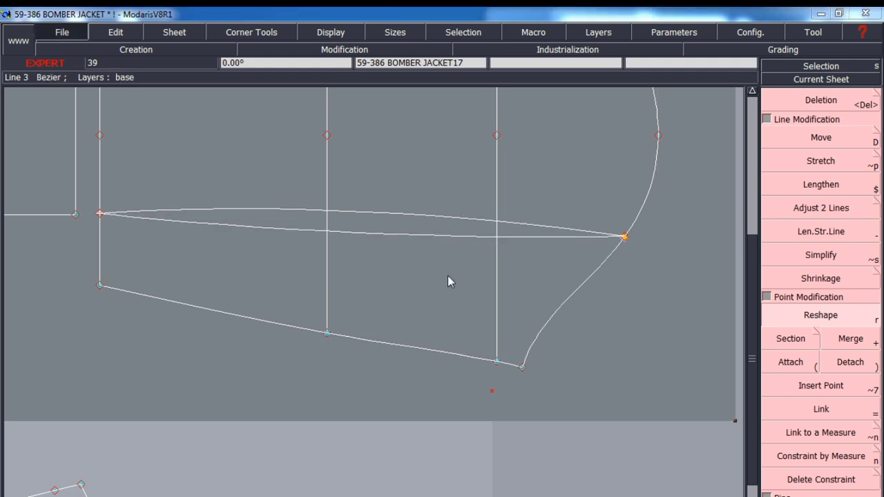
pyautogui.click(349, 431)
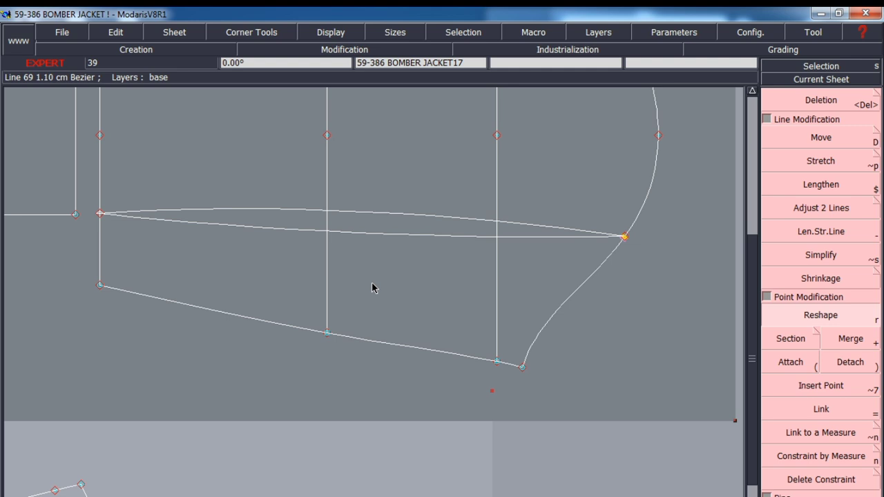
# Display the graded sizes of the sleeve and the bodice
pyautogui.press('=')
pyautogui.scroll(-2, 545, 197)
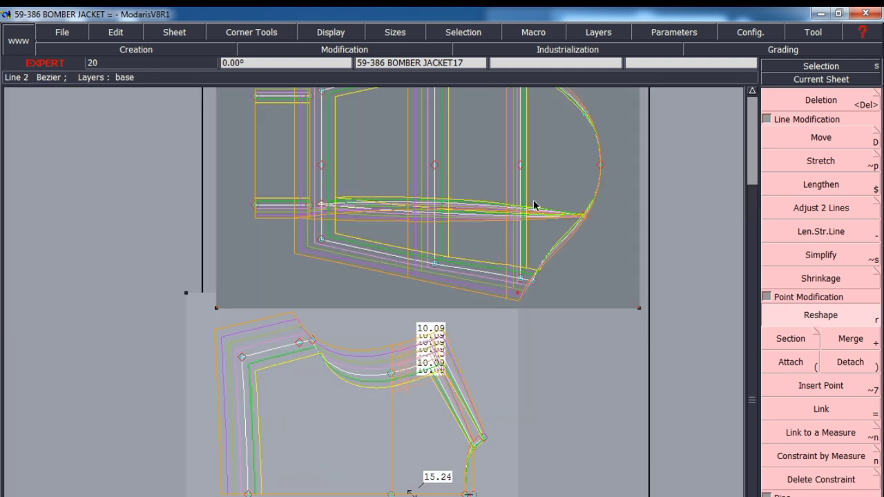
pyautogui.scroll(1, 417, 389)
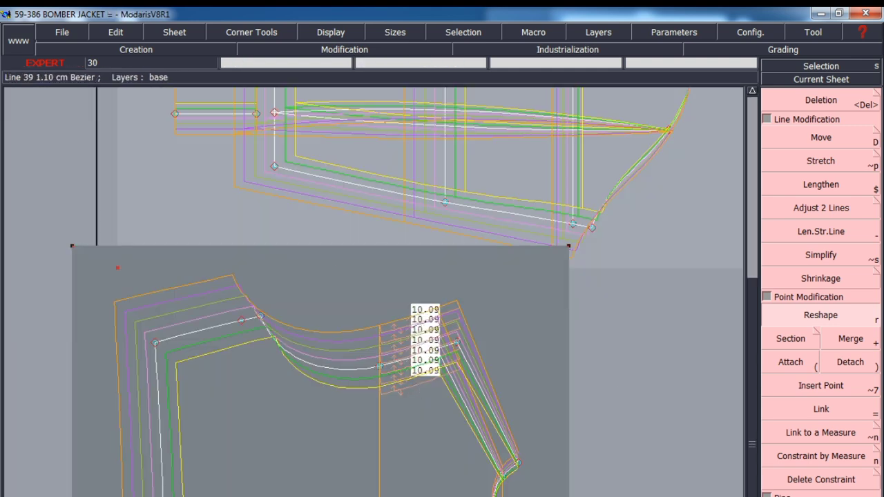
# With grading Control, set ddx to -0.5 for all sizes on the bodice armhole point above the inner vertical line
pyautogui.press('F6')
pyautogui.click(837, 117)
pyautogui.scroll(1, 662, 109)
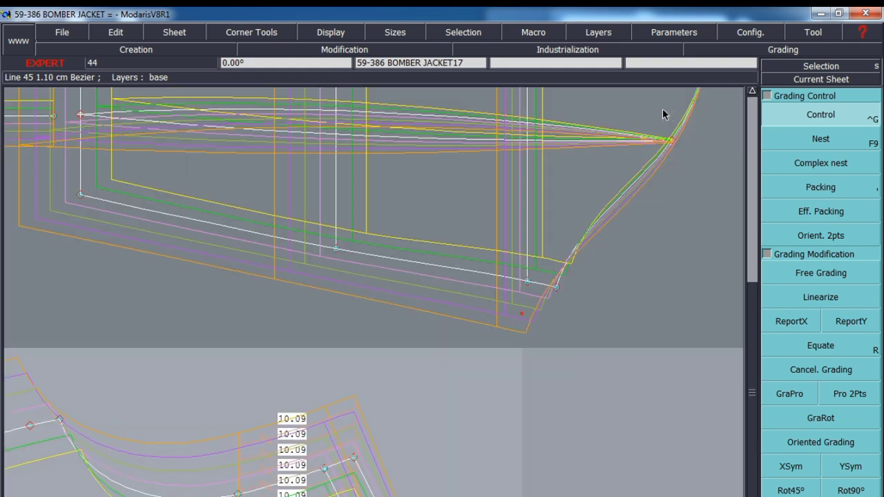
pyautogui.scroll(-2, 662, 110)
pyautogui.scroll(1, 662, 110)
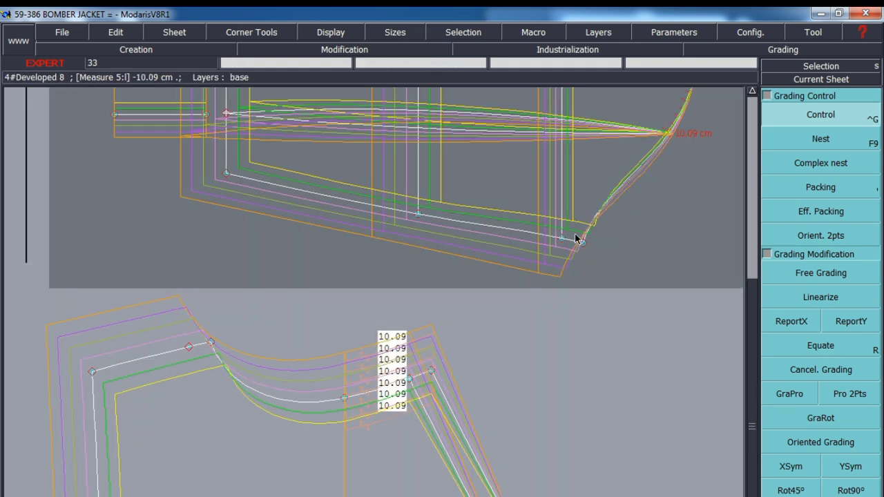
pyautogui.click(344, 399)
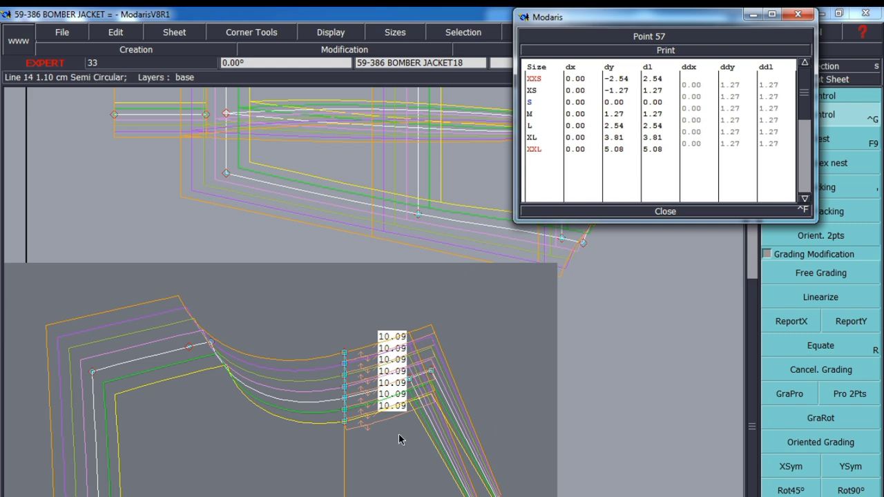
pyautogui.scroll(-2, 458, 357)
pyautogui.scroll(1, 481, 310)
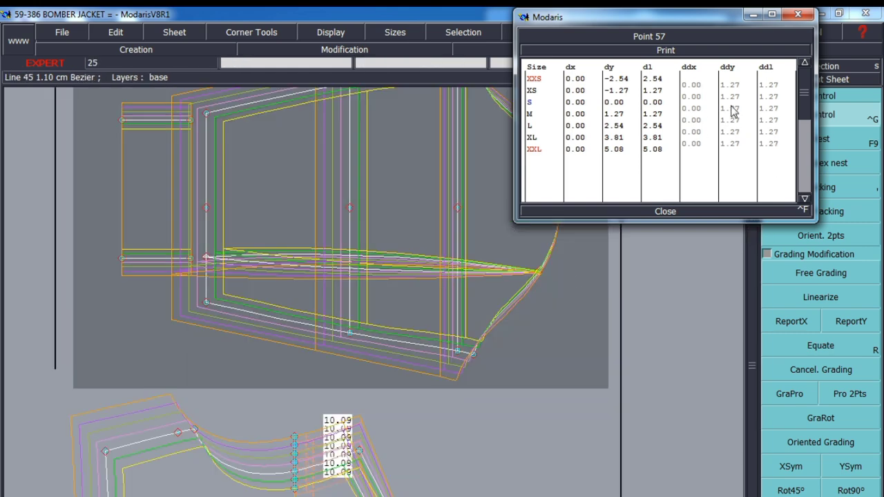
pyautogui.moveTo(692, 85); pyautogui.dragTo(695, 147)
pyautogui.write('-.5')
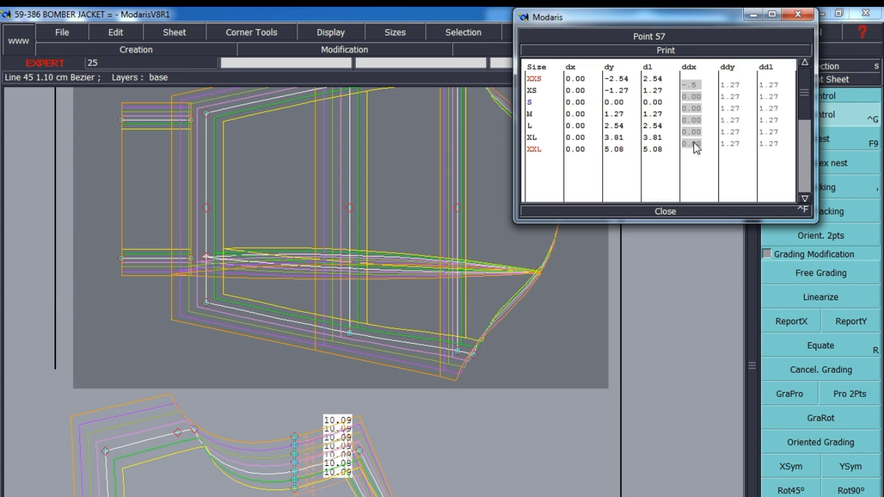
pyautogui.press('Return')
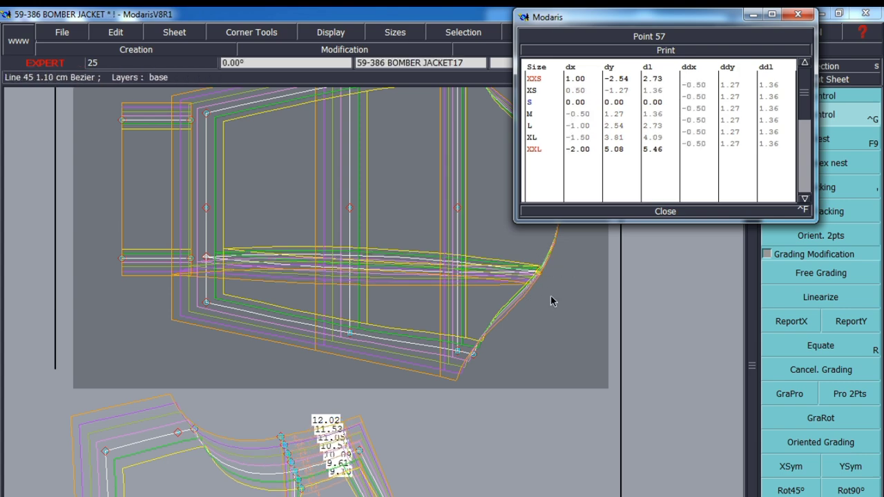
# Inspect the graded split points along the sleeve cap, then save the model and close the grading table
pyautogui.scroll(-2, 391, 339)
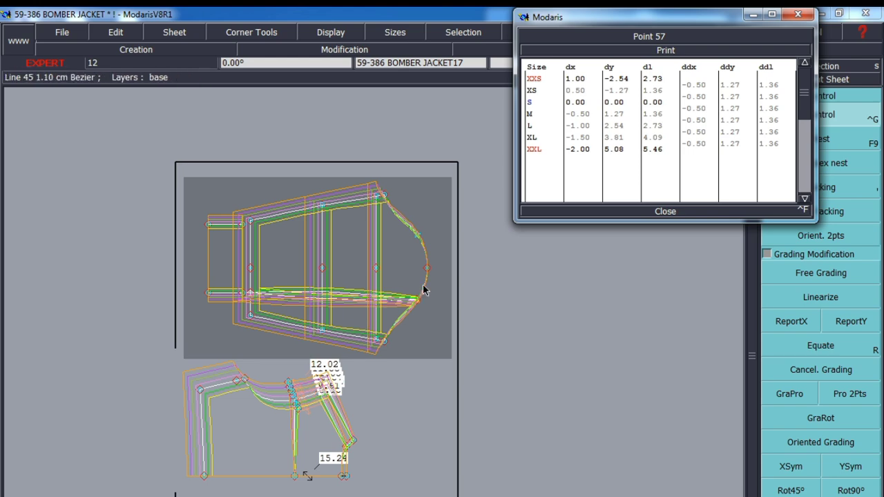
pyautogui.scroll(6, 423, 290)
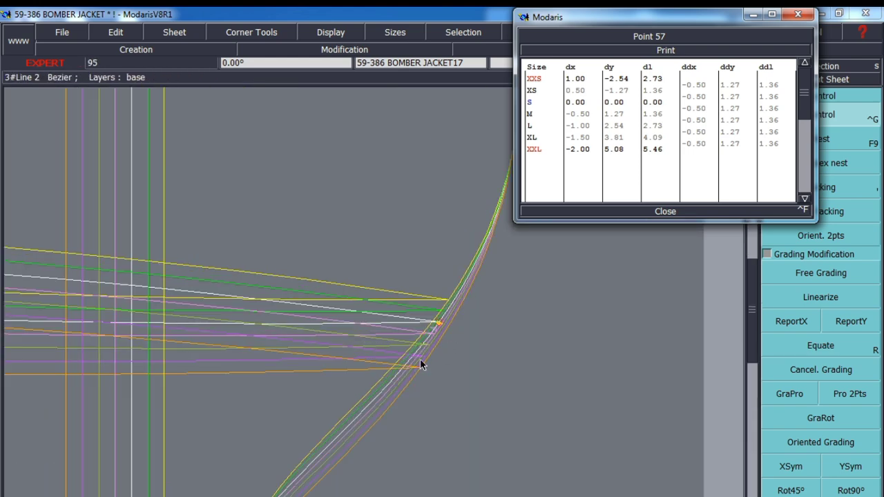
pyautogui.scroll(-2, 421, 365)
pyautogui.scroll(-1, 422, 364)
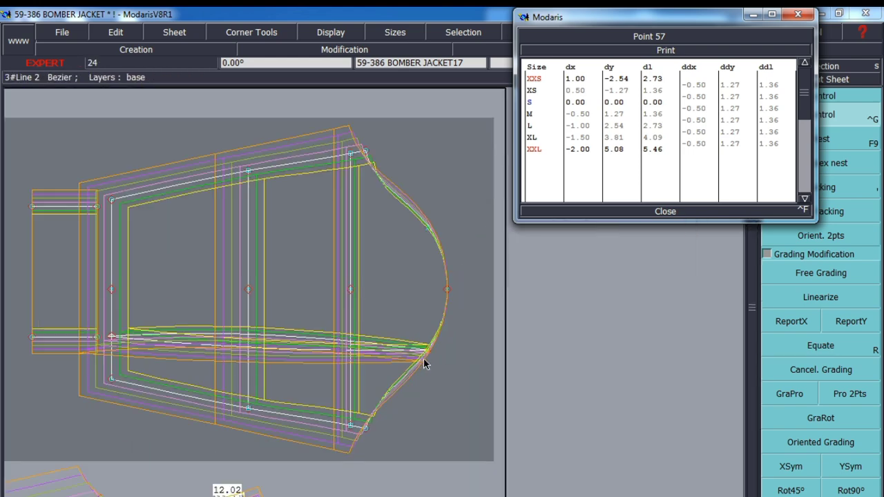
pyautogui.hotkey('ctrl', 's')
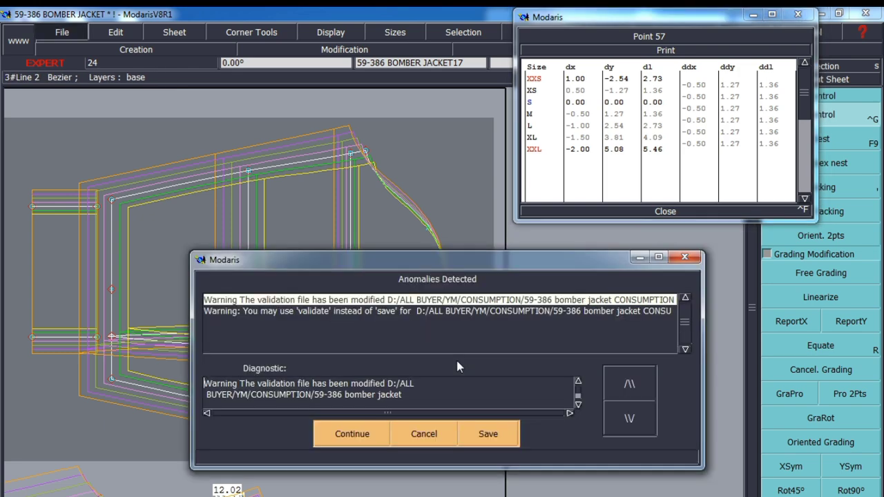
pyautogui.click(356, 434)
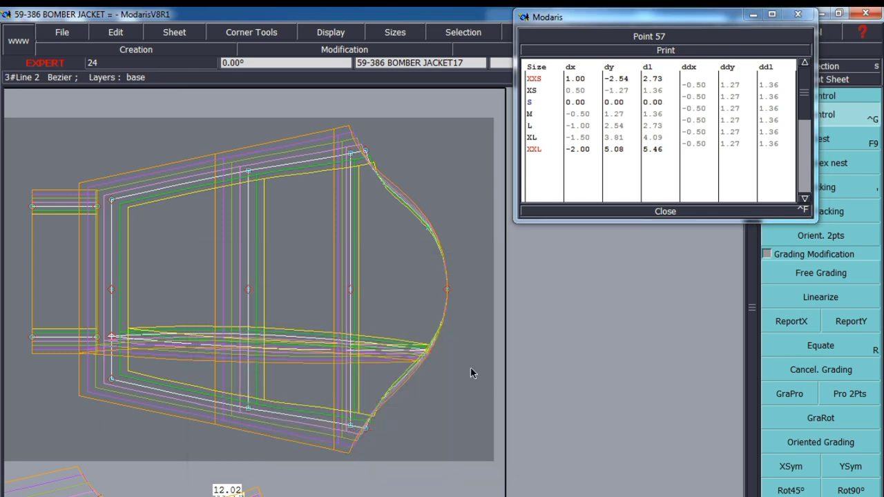
pyautogui.click(662, 212)
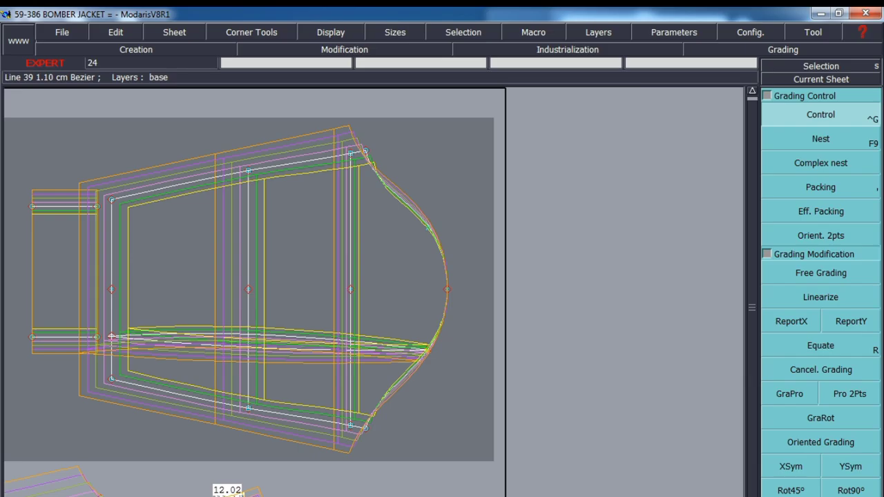
# Undo the armhole point's grading change, comparing the sleeve cap's split lines with and without it
pyautogui.hotkey('alt', 'Tab')
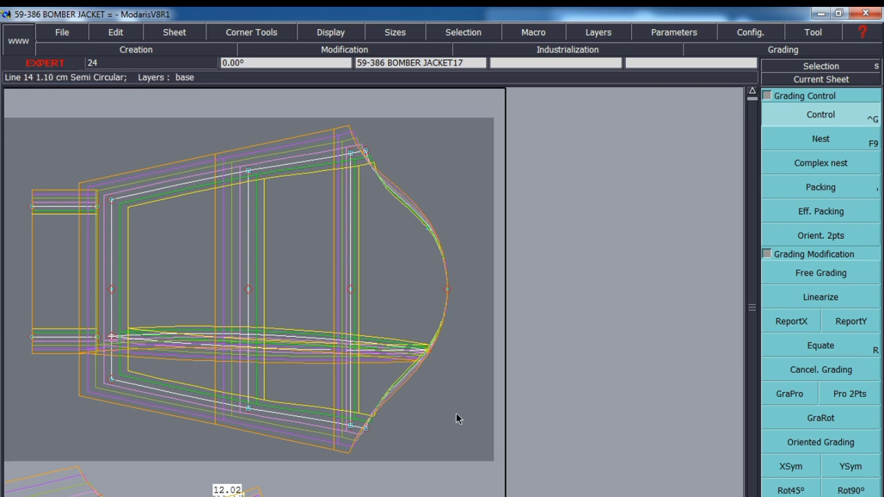
pyautogui.scroll(3, 448, 387)
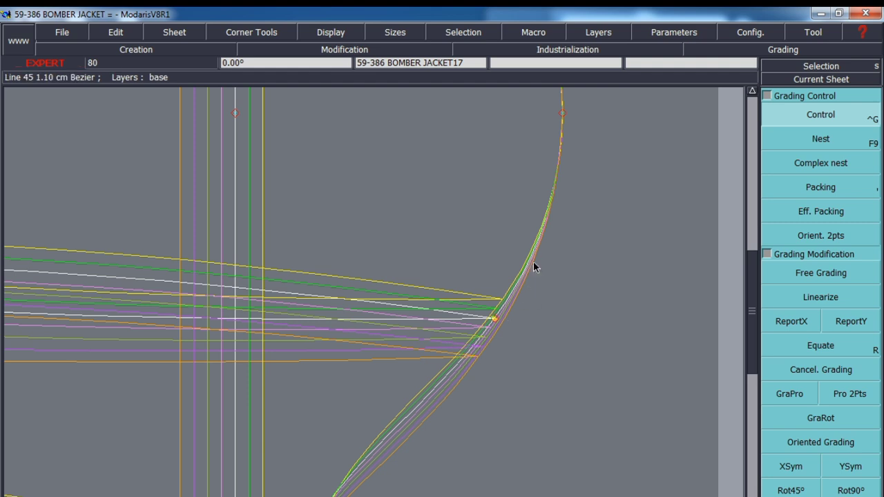
pyautogui.scroll(1, 504, 283)
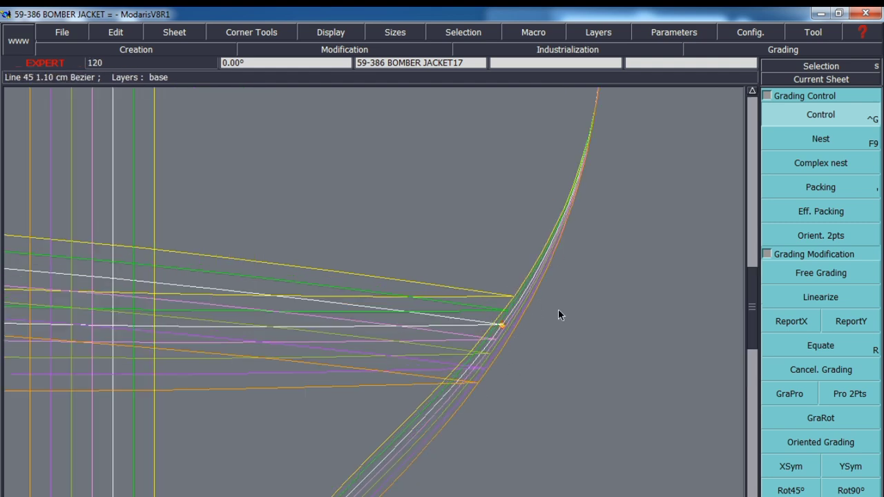
pyautogui.hotkey('ctrl', 'z')
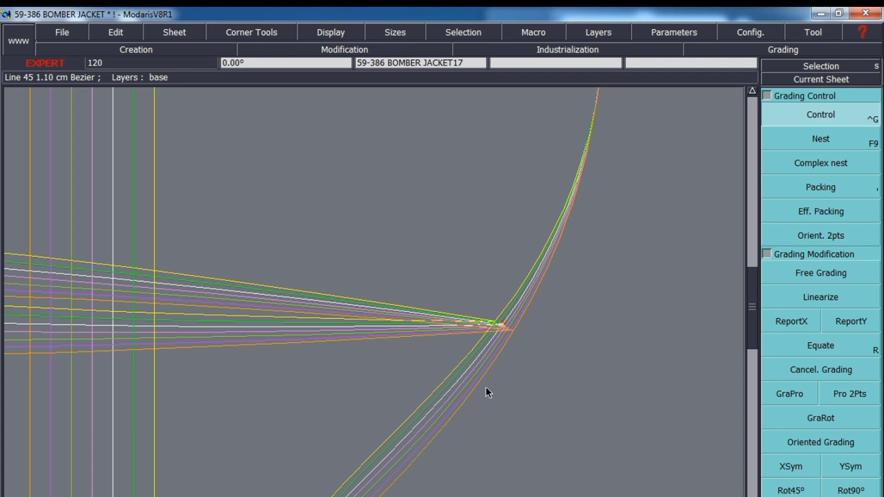
pyautogui.hotkey('ctrl', 'y')
pyautogui.hotkey('ctrl', 'z')
pyautogui.scroll(-1, 464, 352)
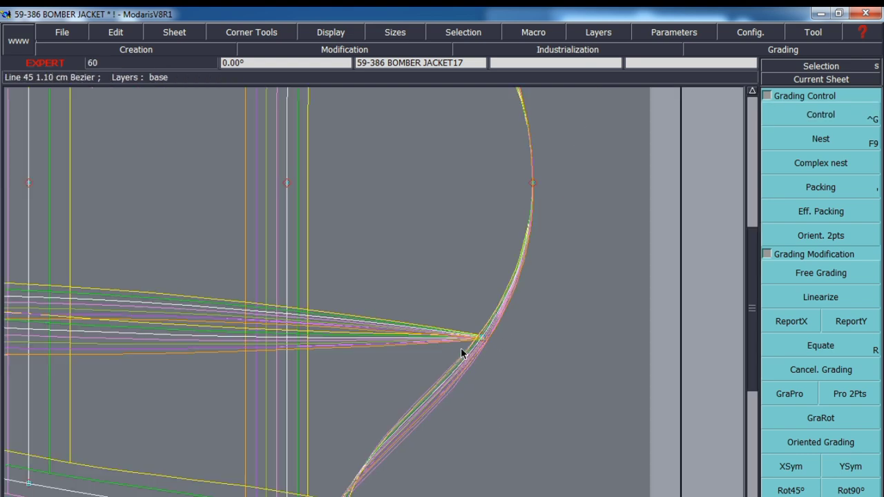
# Try to set ddy to -0.5 for all sizes on the constrained sleeve cap point, then close the table and save
pyautogui.click(819, 121)
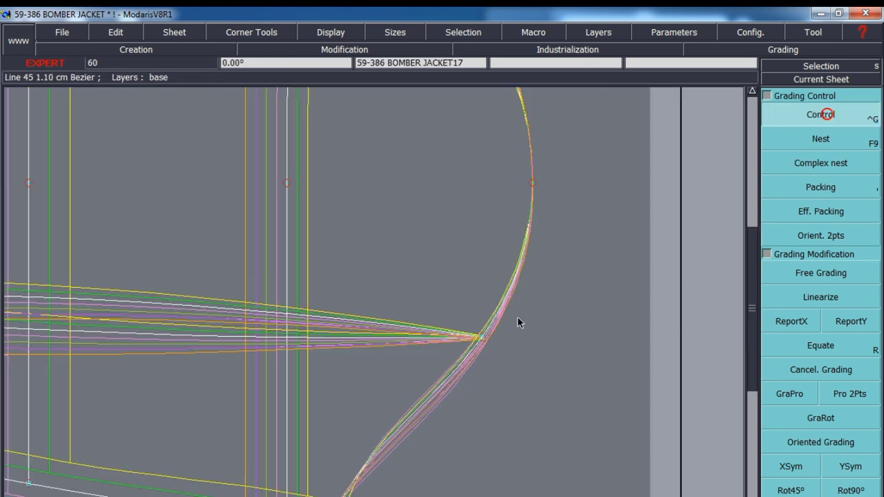
pyautogui.click(483, 336)
pyautogui.moveTo(733, 85); pyautogui.dragTo(734, 148)
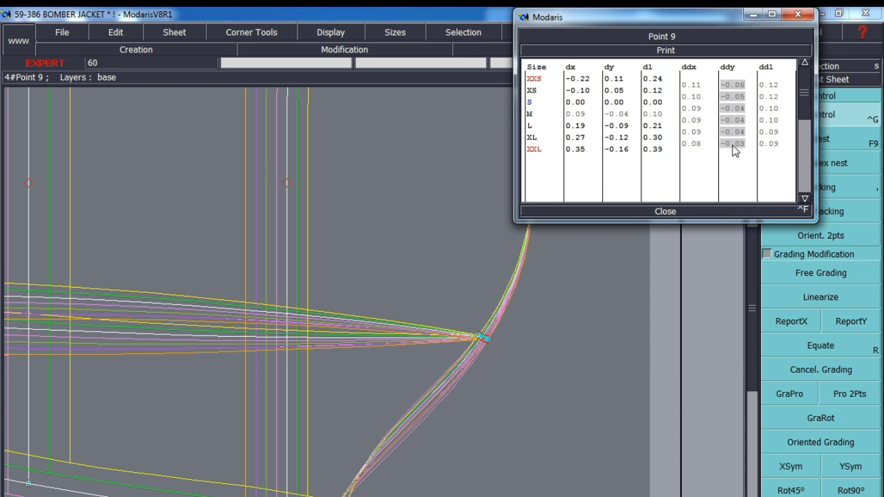
pyautogui.write('-0.5')
pyautogui.press('Return')
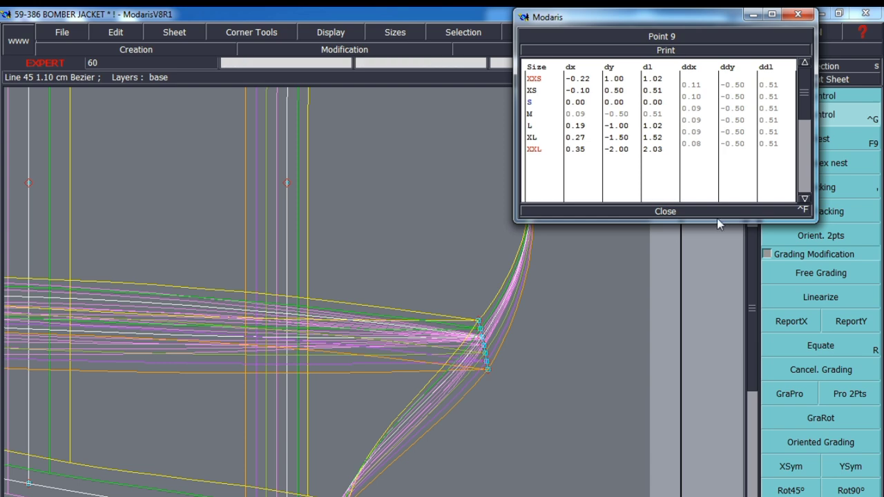
pyautogui.click(667, 211)
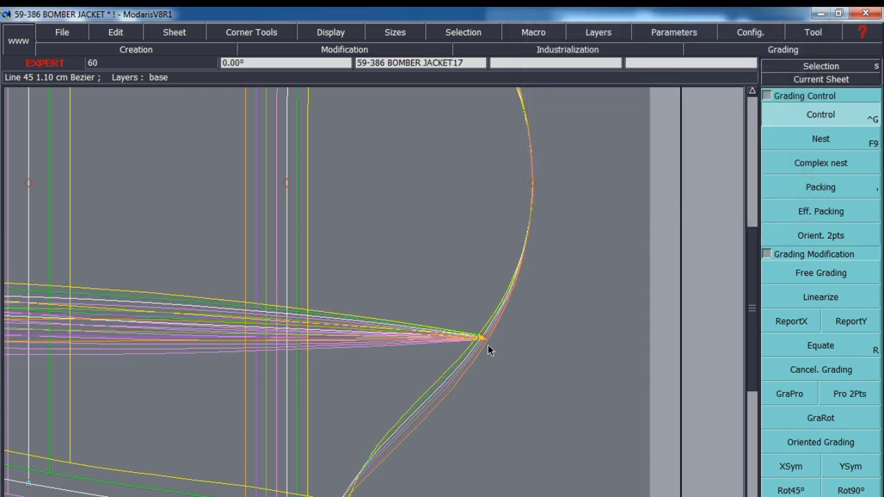
pyautogui.hotkey('ctrl', 's')
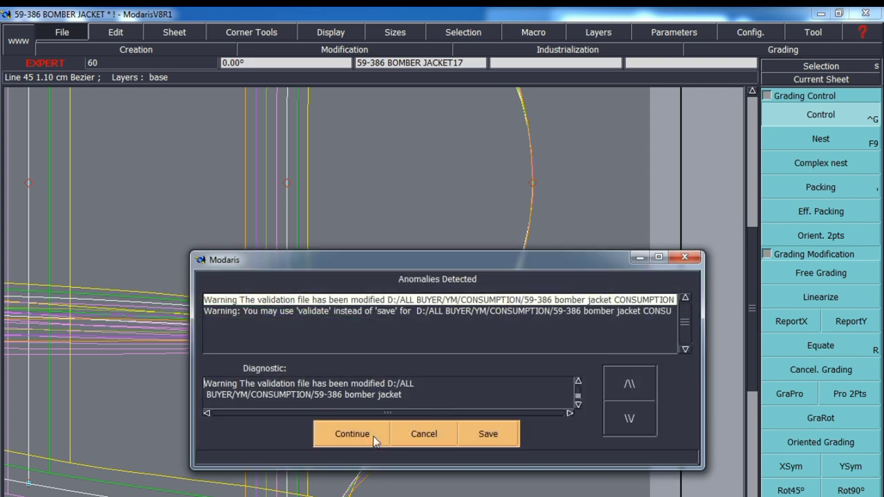
pyautogui.click(365, 437)
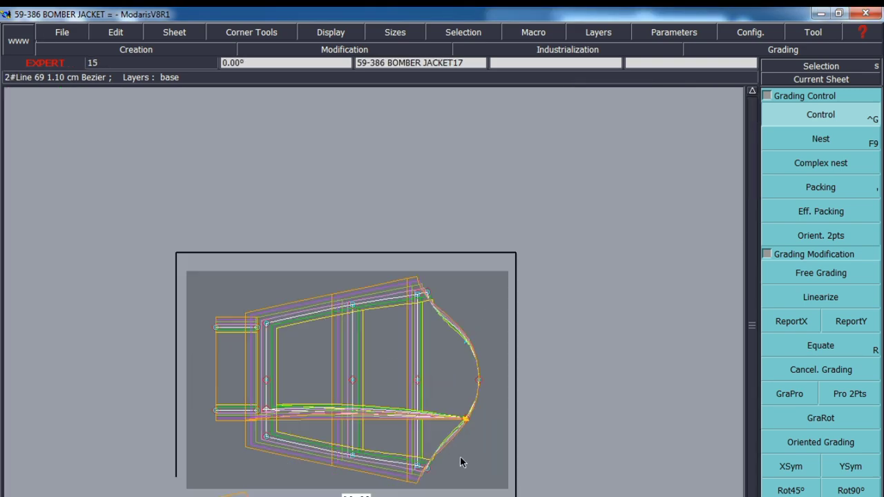
# Set ddx to -0.5 for all sizes on the bodice armhole point above the inner vertical line, then close the table and save
pyautogui.scroll(3, 392, 380)
pyautogui.scroll(-3, 392, 380)
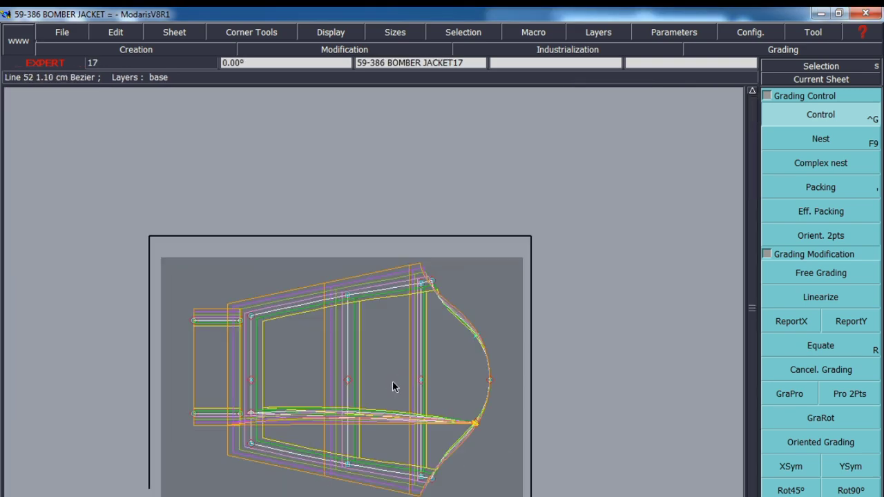
pyautogui.scroll(-3, 541, 215)
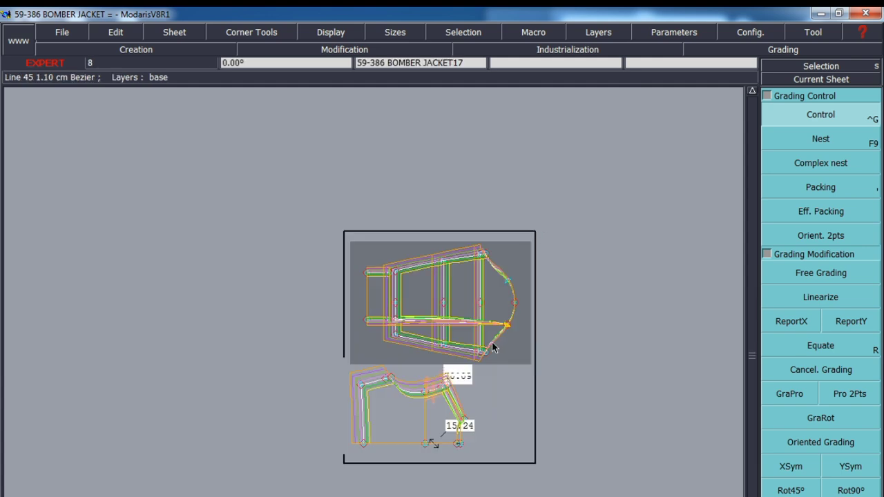
pyautogui.scroll(3, 493, 350)
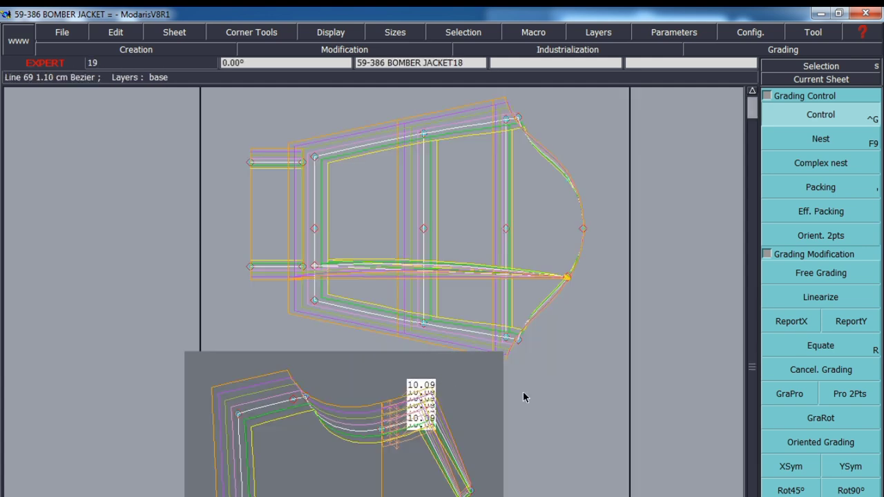
pyautogui.click(379, 435)
pyautogui.moveTo(692, 85); pyautogui.dragTo(692, 144)
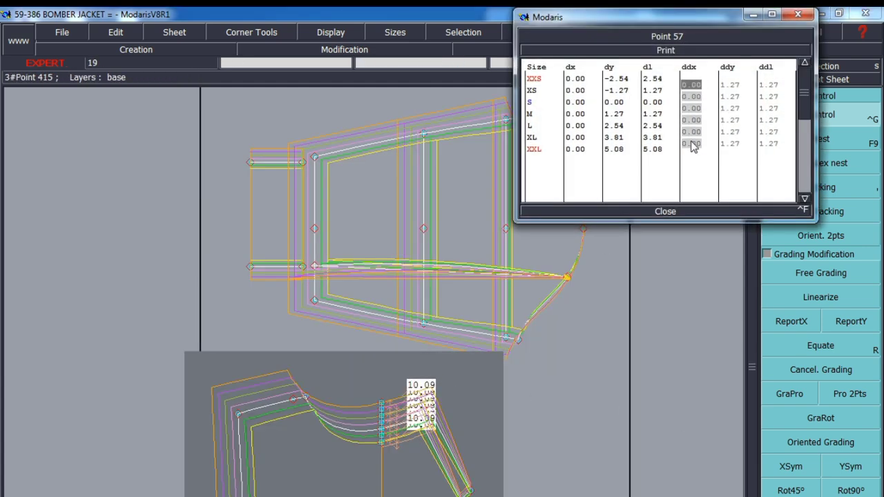
pyautogui.write('-.5')
pyautogui.press('Return')
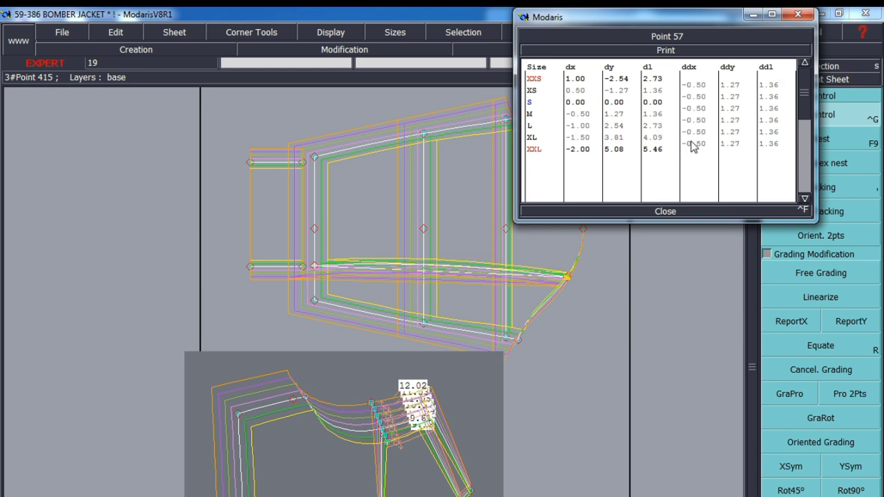
pyautogui.click(667, 212)
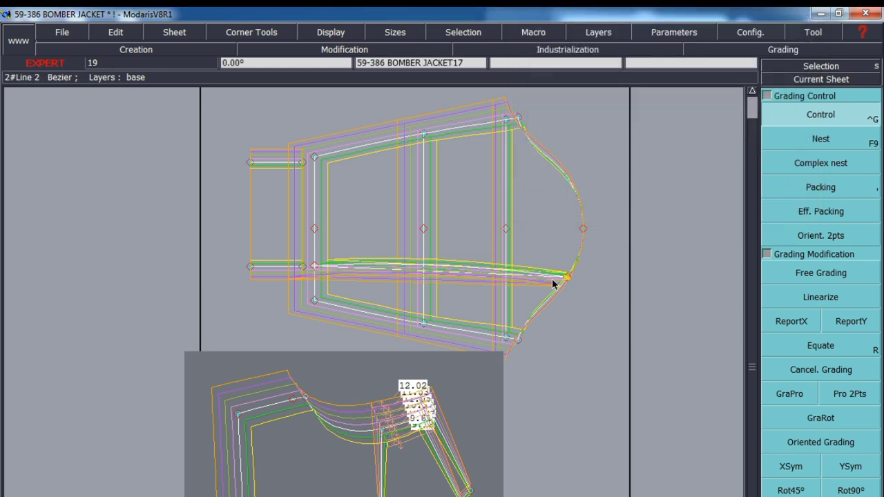
pyautogui.hotkey('ctrl', 's')
pyautogui.click(362, 435)
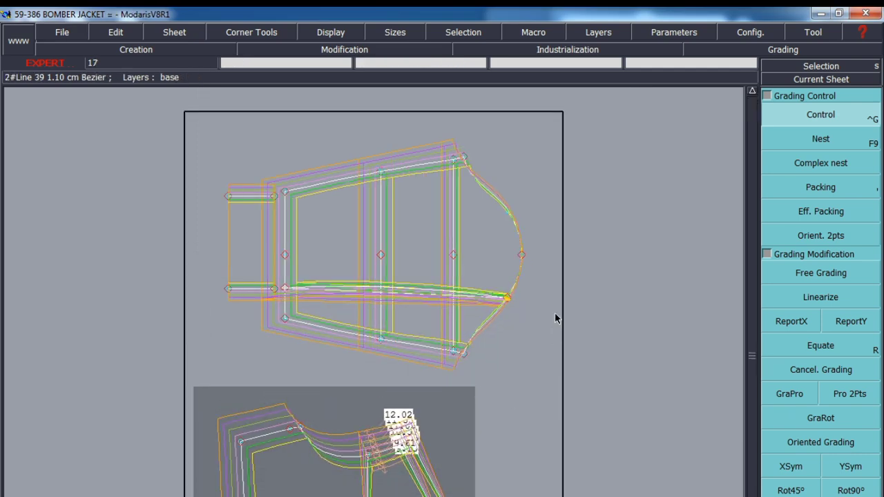
# Display all the model's sheets and enlarge the area around the graded sleeve and bodice
pyautogui.press('8')
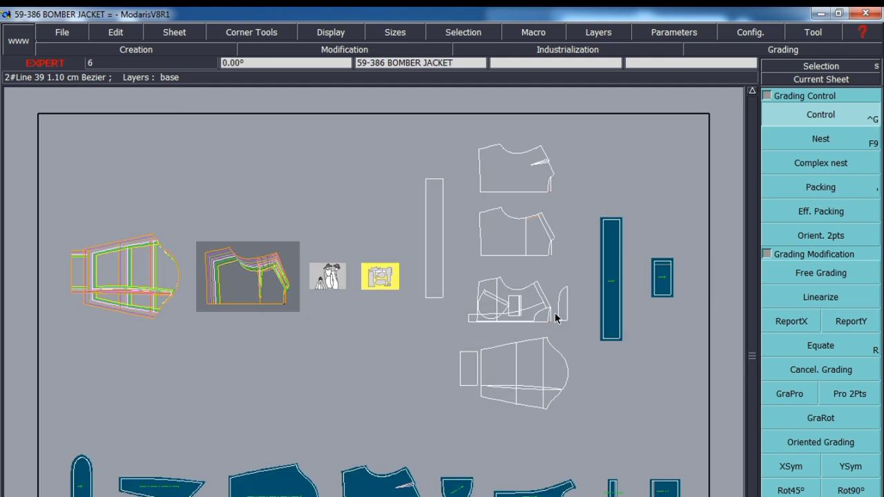
pyautogui.press('Return')
pyautogui.moveTo(330, 206); pyautogui.dragTo(49, 496)
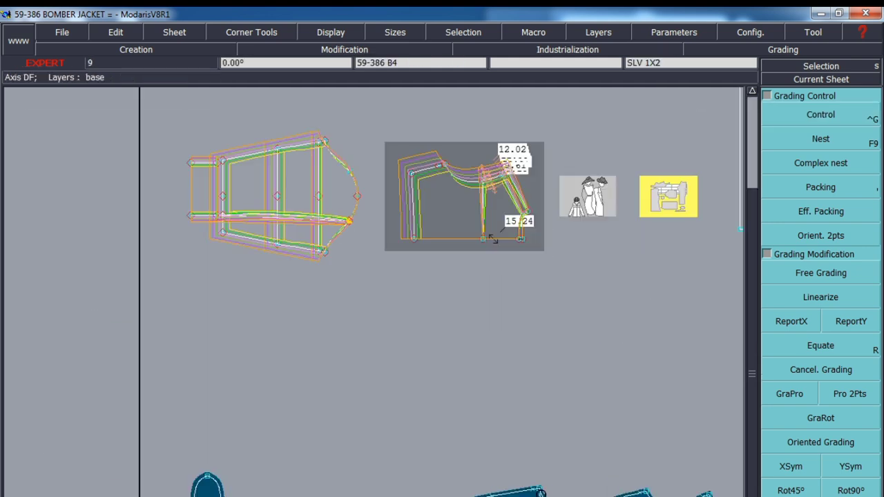